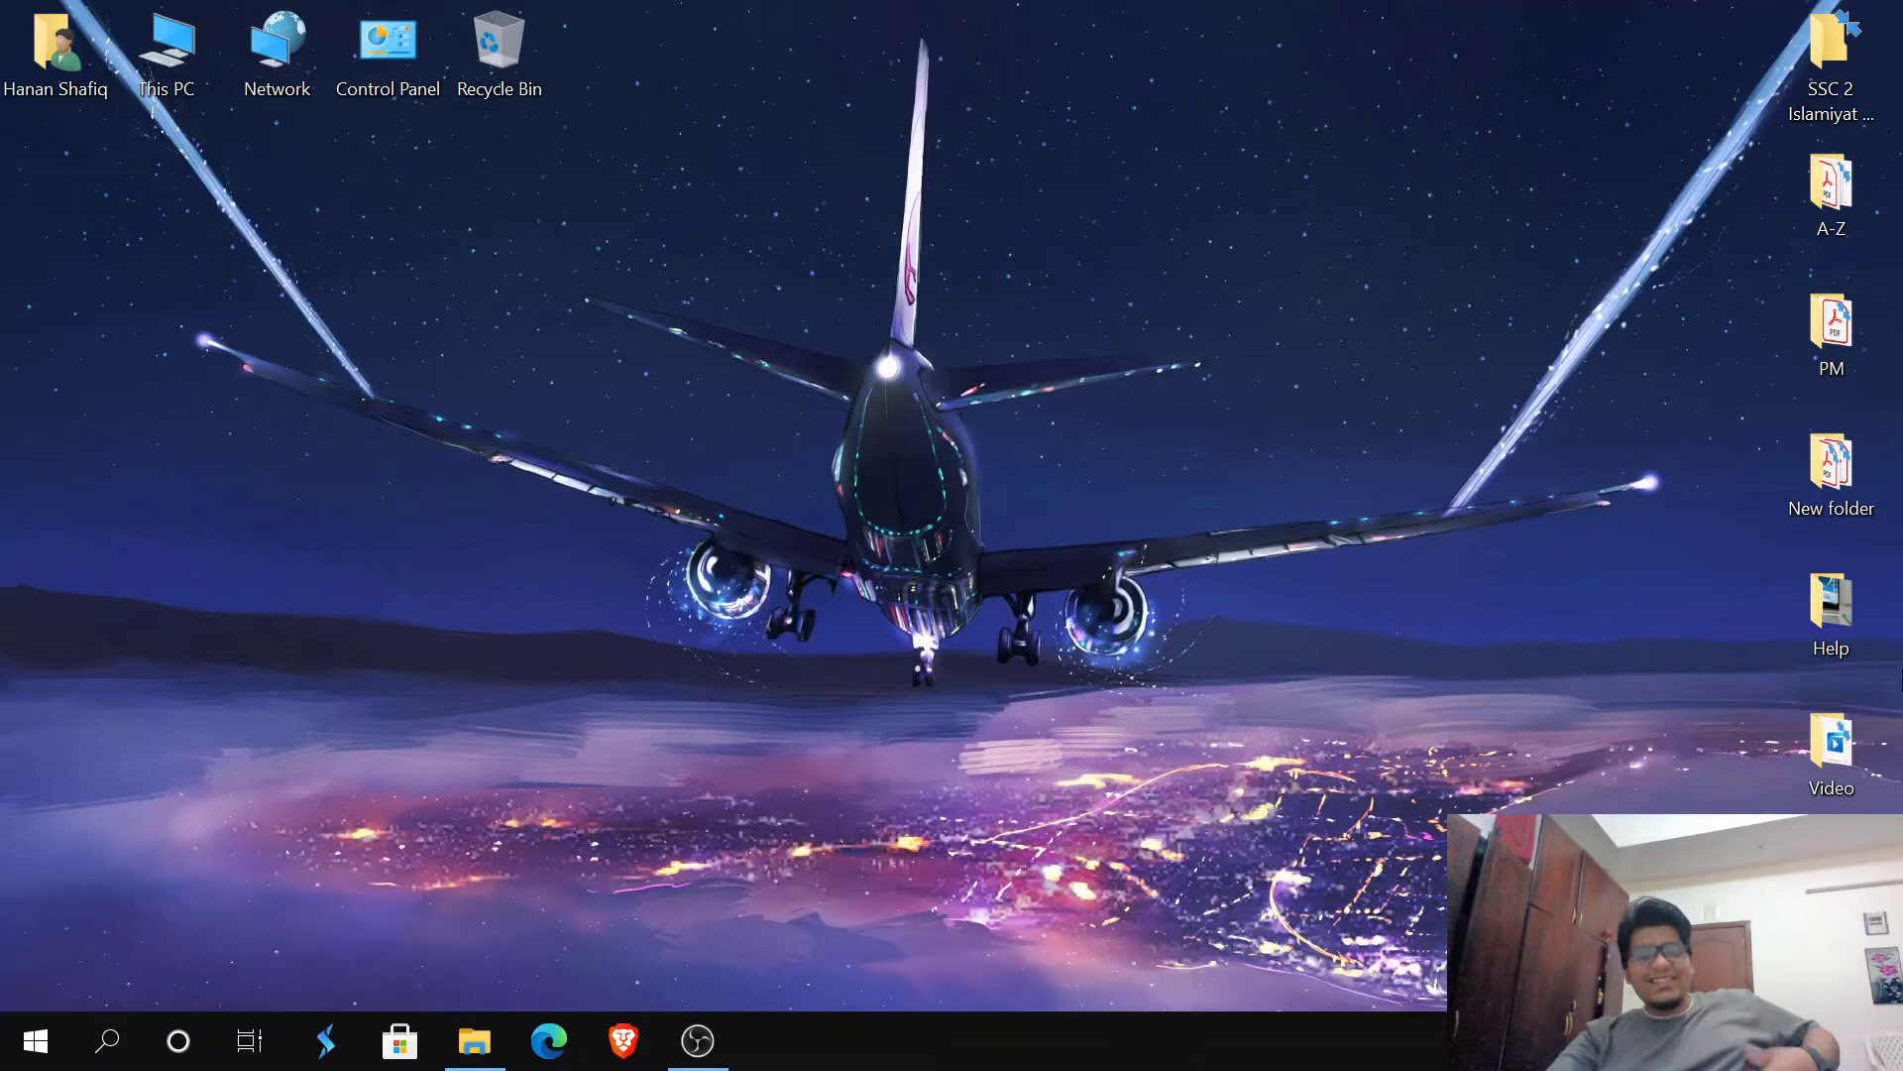
# - Refresh the desktop, reposition the Video folder icon, open it and select Net Music.mp4
pyautogui.rightClick(1206, 317)
pyautogui.click(1308, 404)
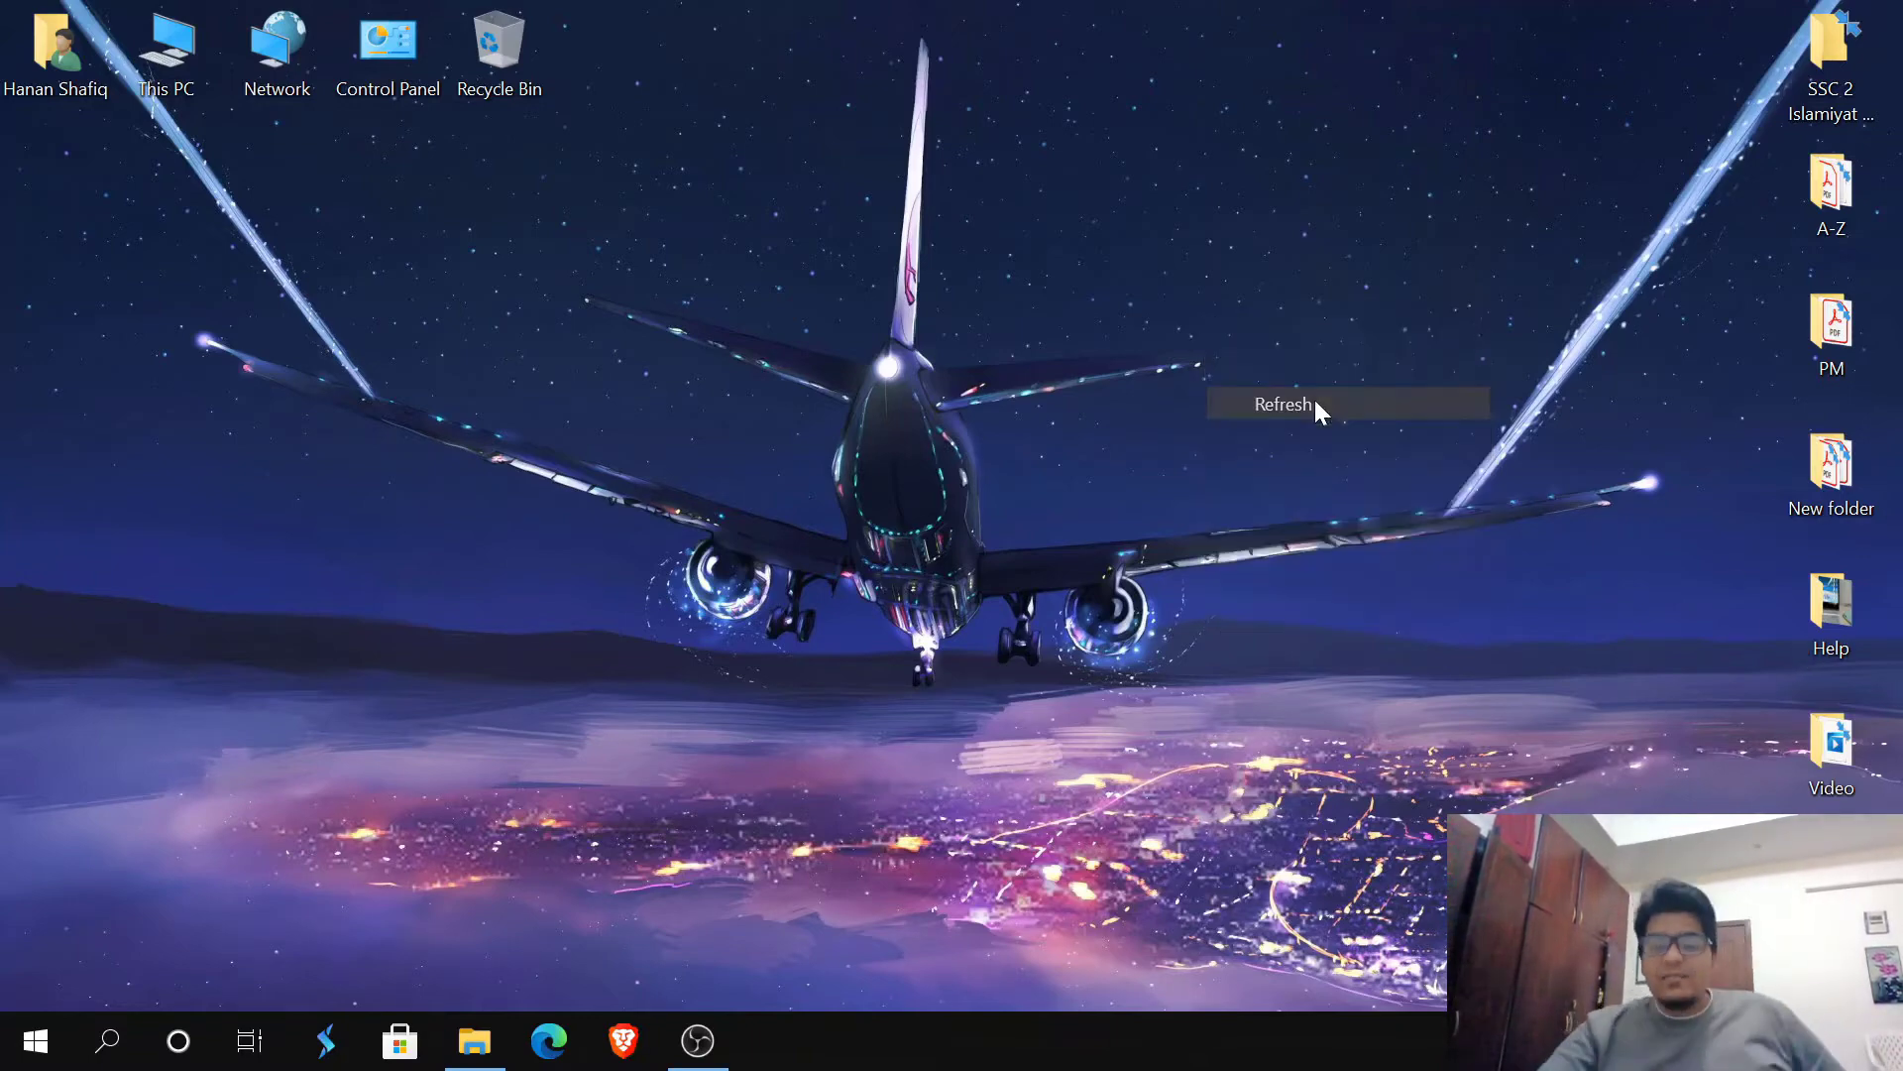
pyautogui.moveTo(1831, 753)
pyautogui.mouseDown()
pyautogui.moveTo(704, 167)
pyautogui.moveTo(724, 203)
pyautogui.mouseUp()
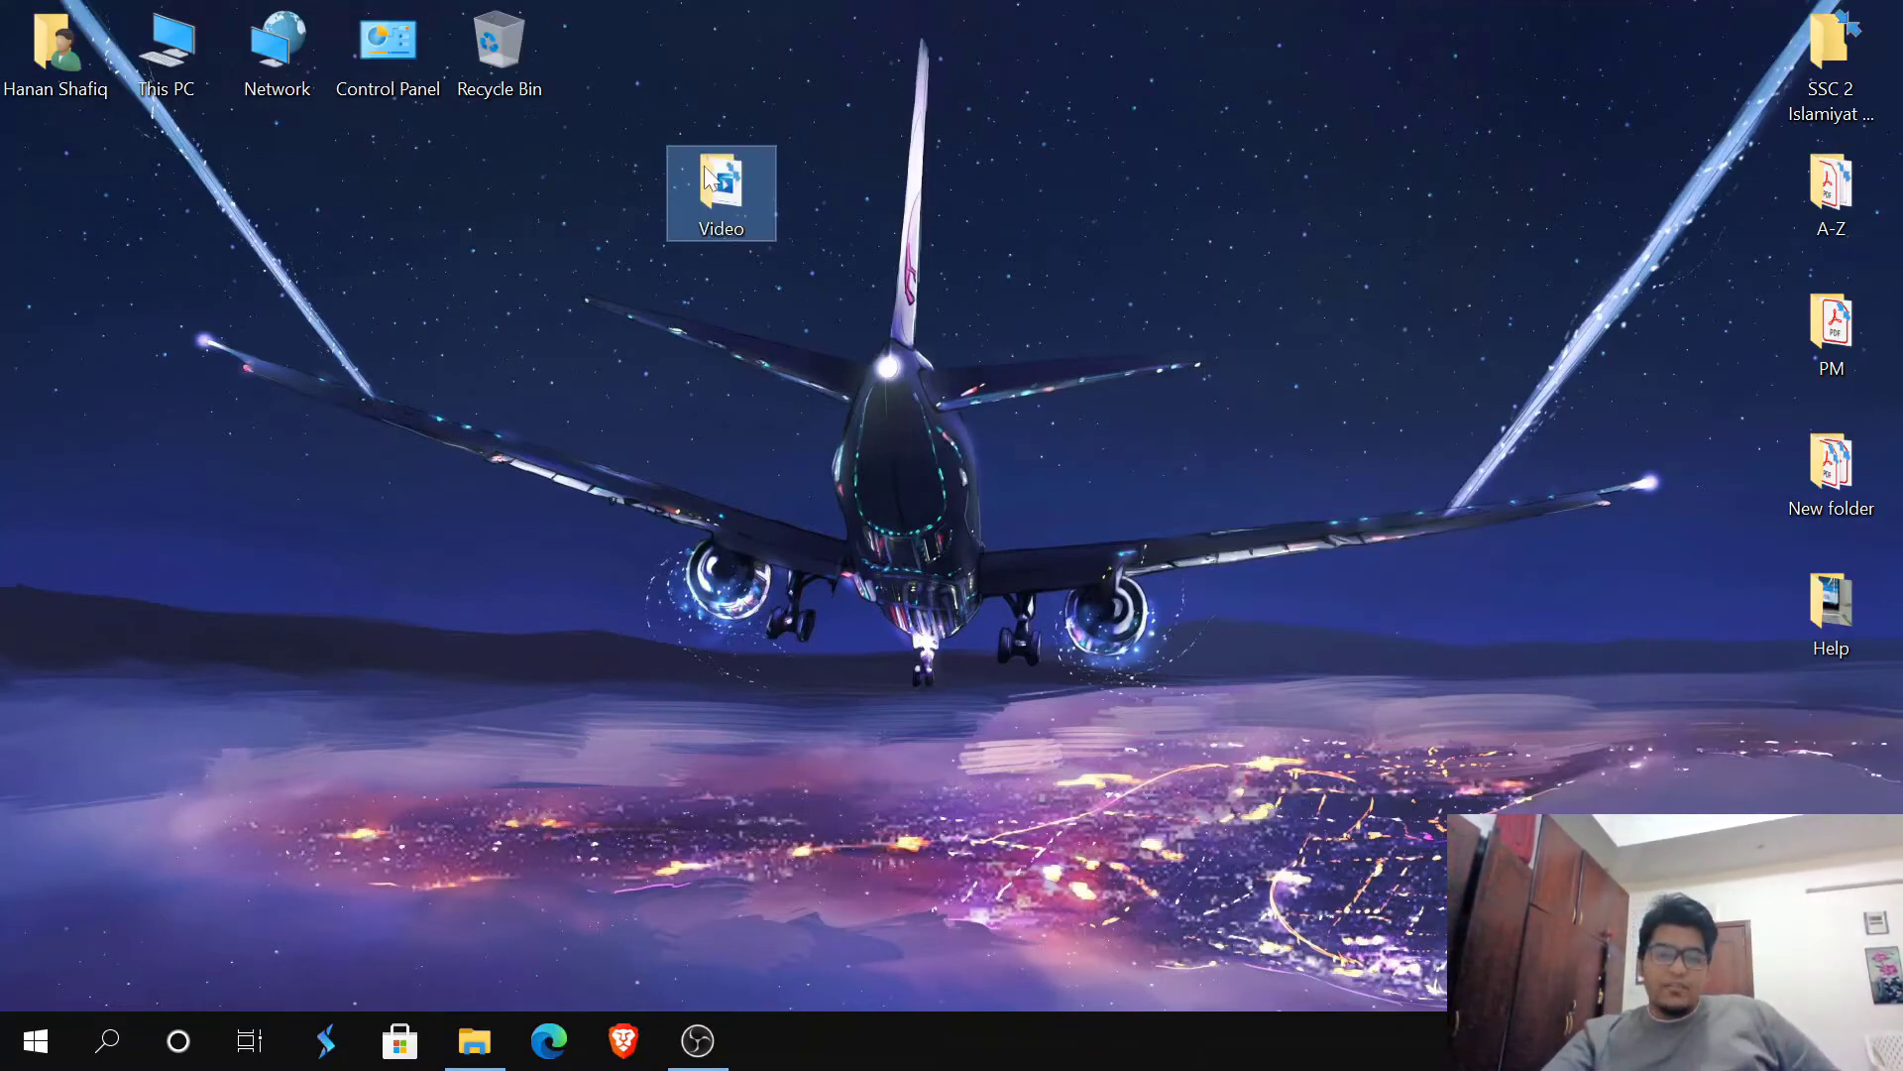
pyautogui.doubleClick(722, 184)
pyautogui.click(574, 496)
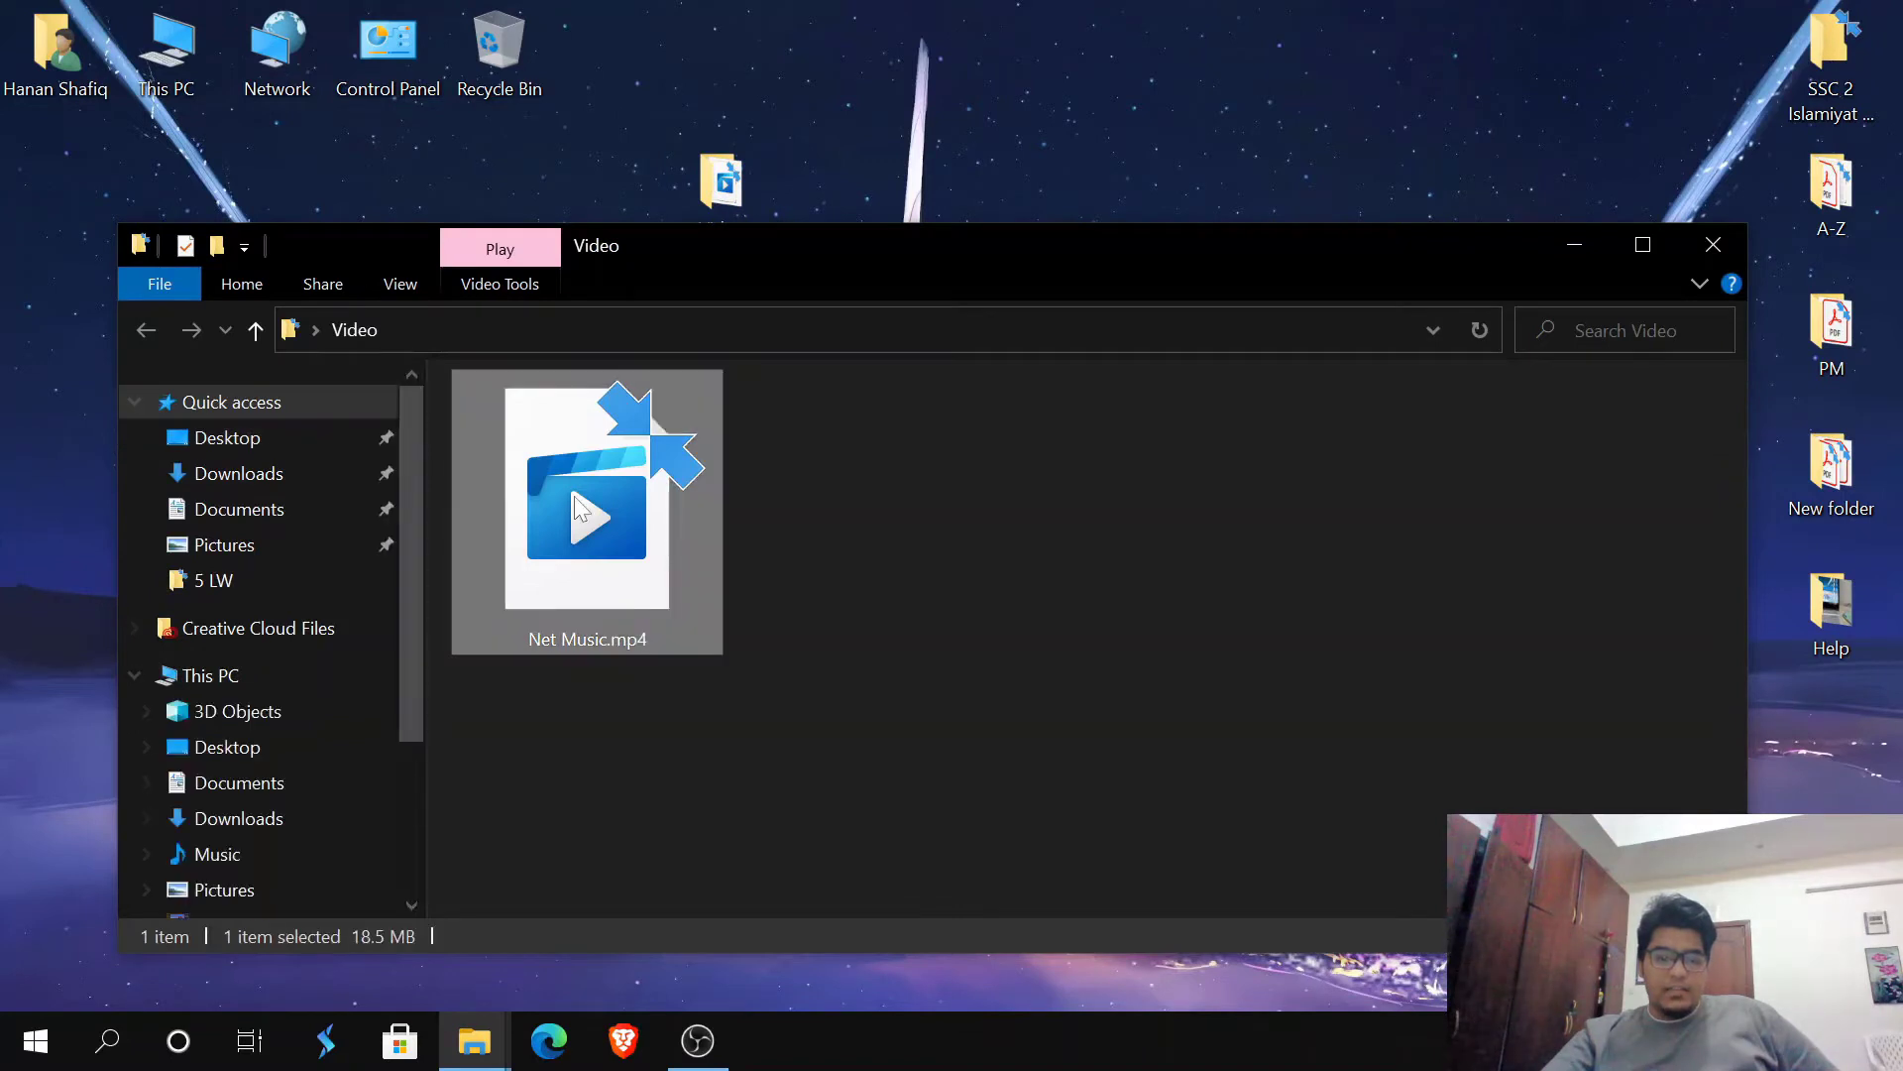
# - Try playing Net Music.mp4 in Movies & TV, dismiss the 0xc00d5212 missing-codec error, and close the player
pyautogui.doubleClick(579, 496)
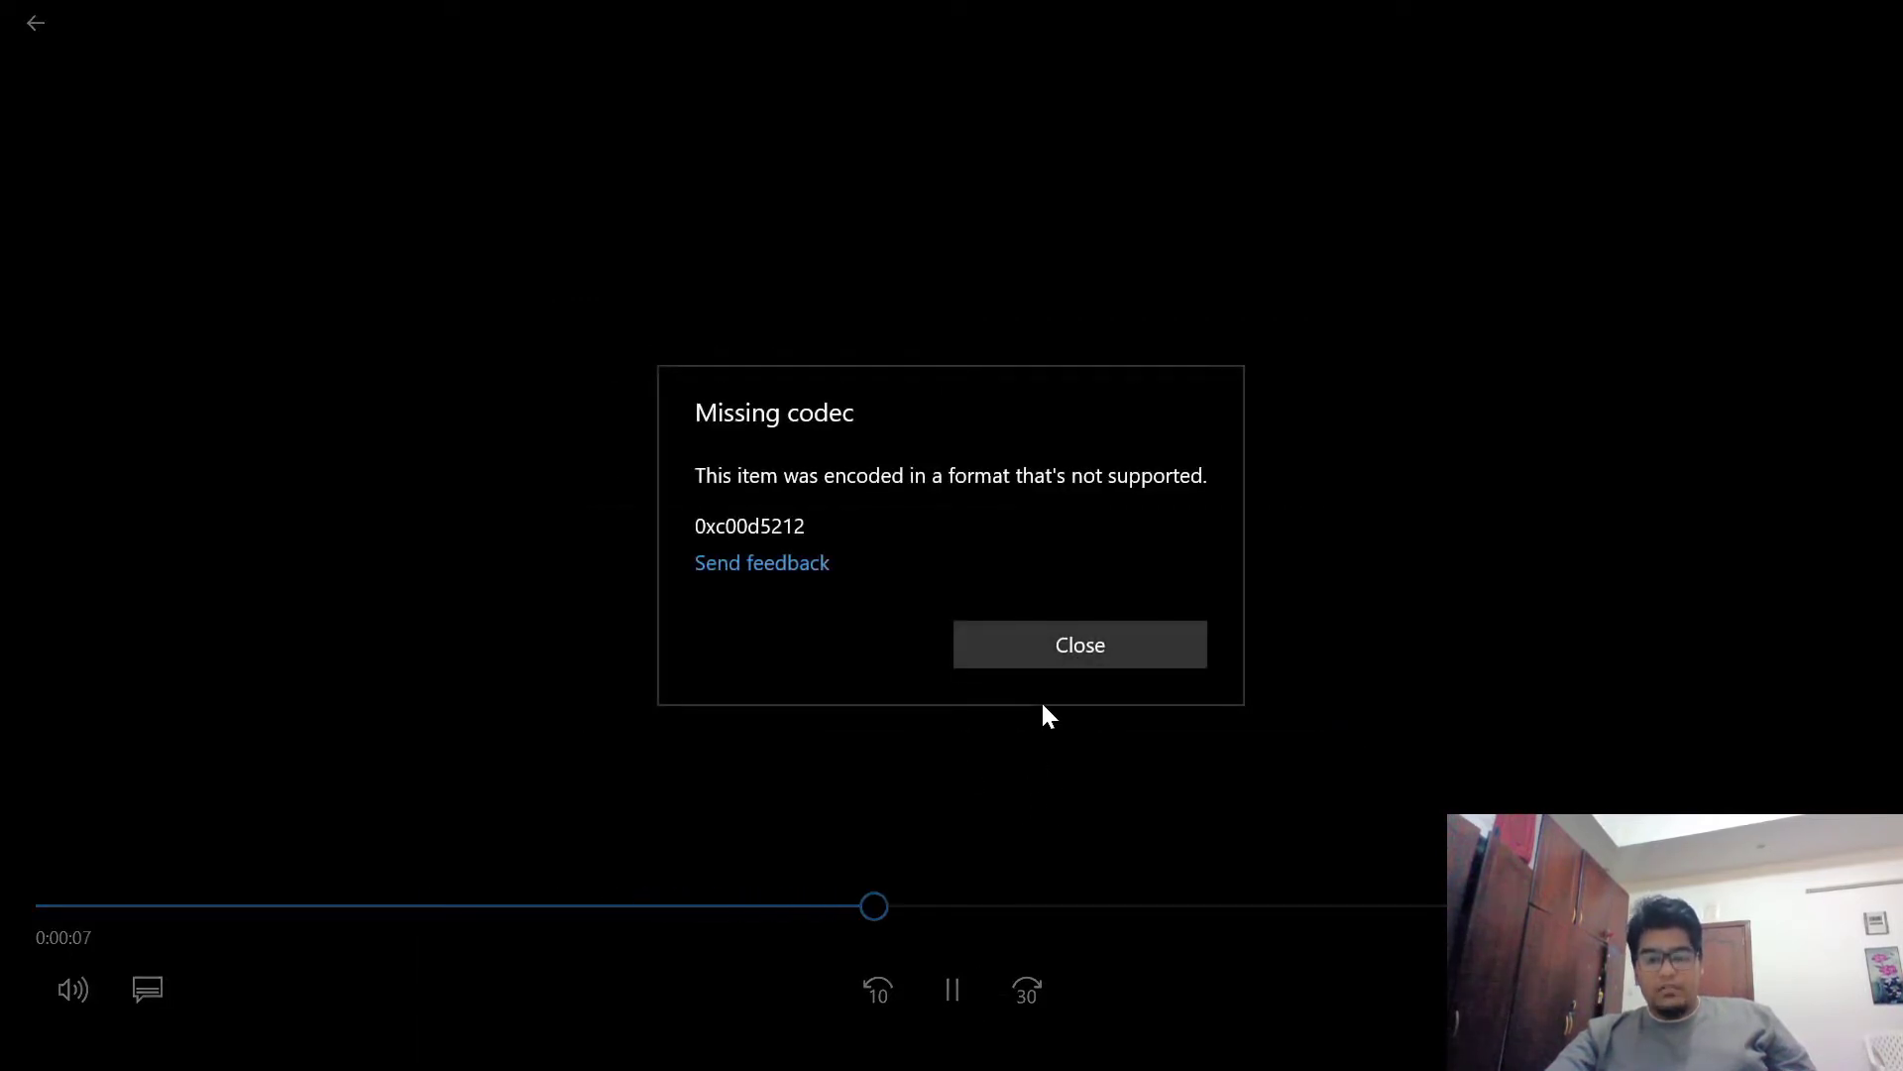
pyautogui.click(1039, 666)
pyautogui.click(957, 989)
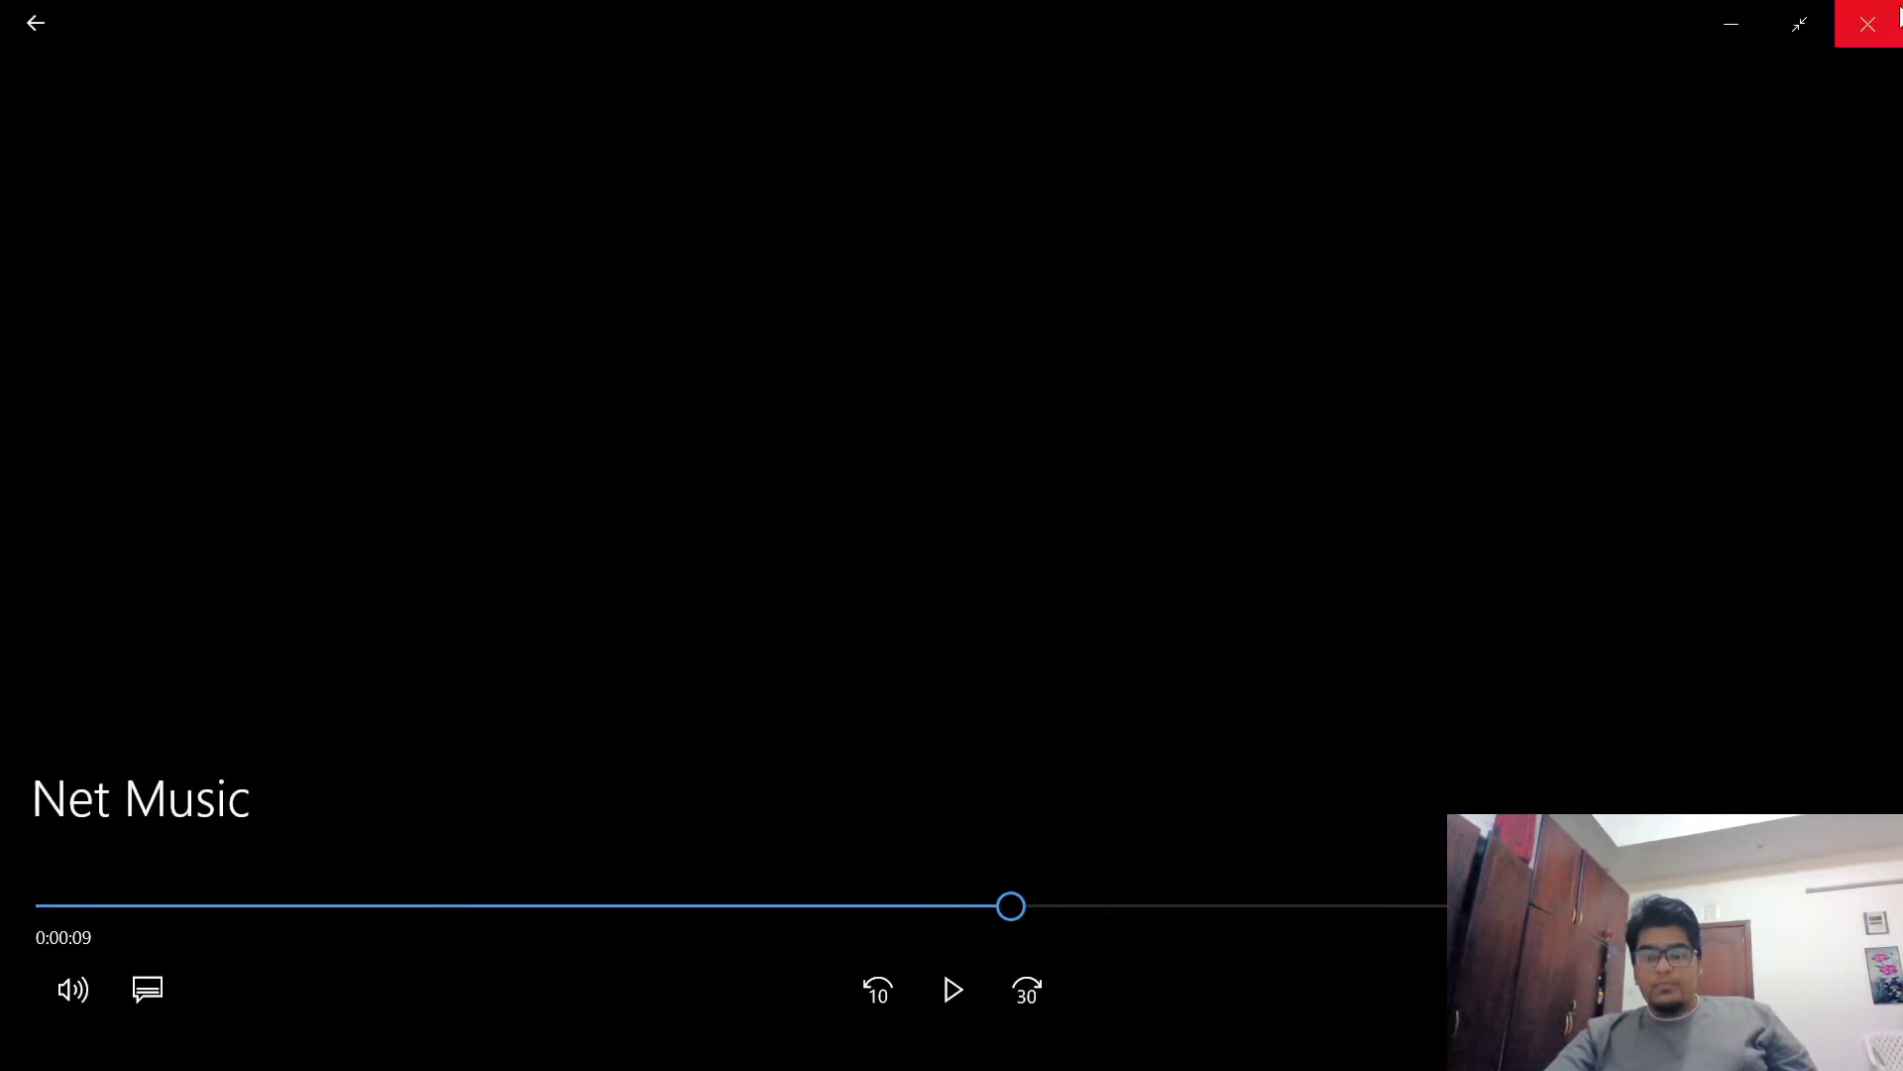
pyautogui.click(1867, 22)
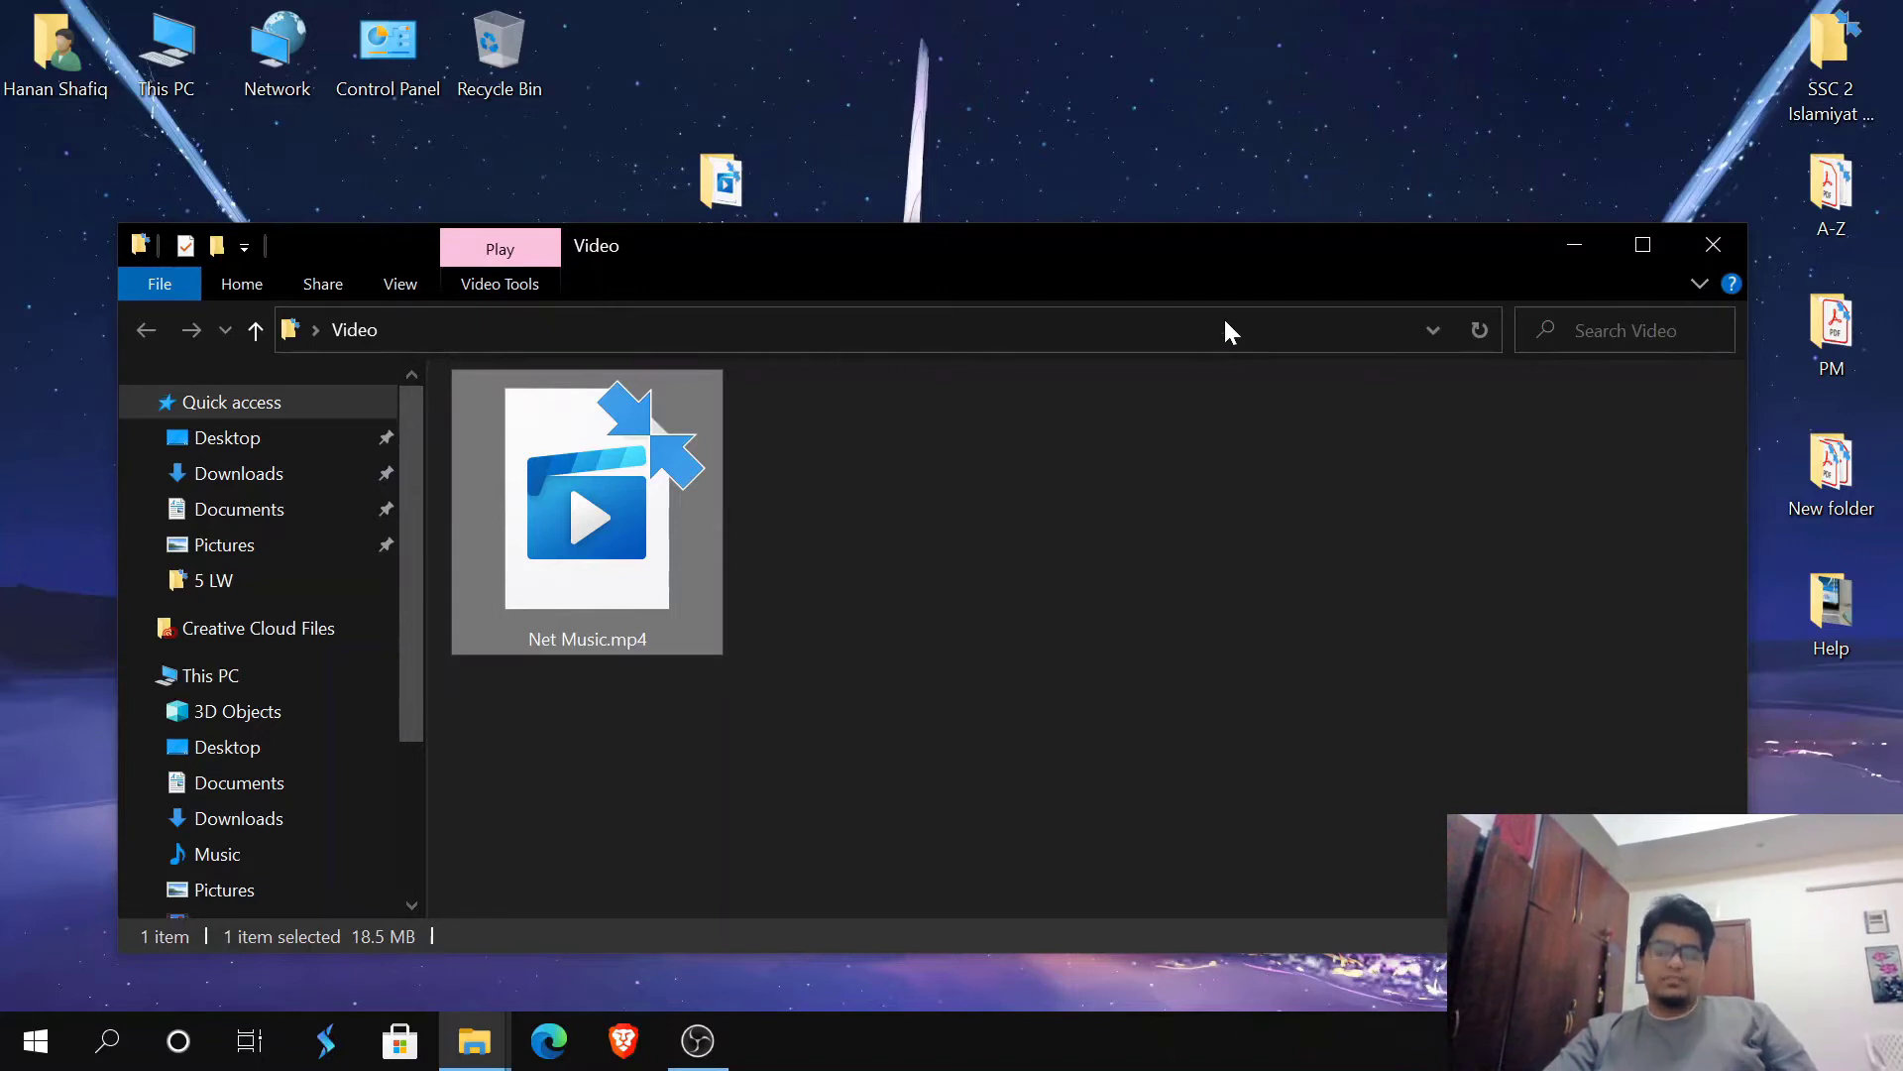
# - Refresh the desktop twice and drag the Video icon into the top row beside Recycle Bin
pyautogui.rightClick(1049, 101)
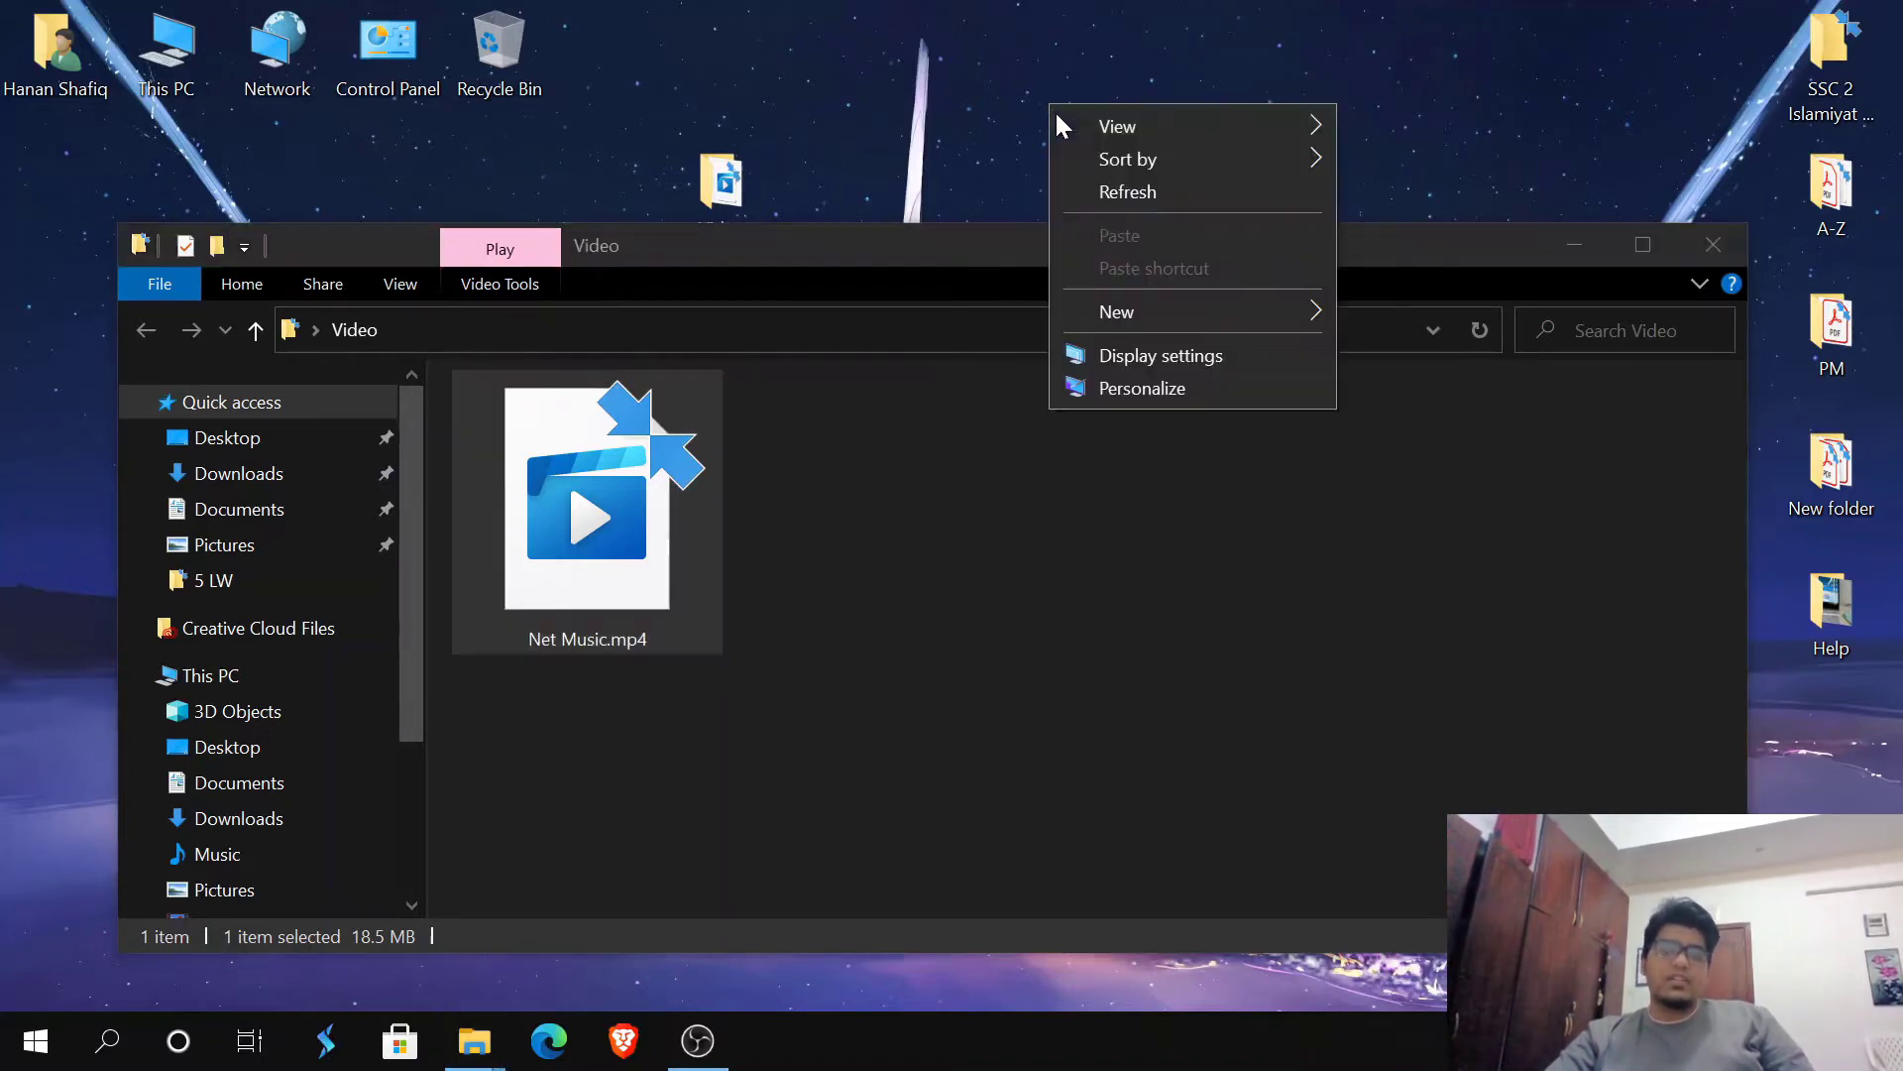
pyautogui.click(1094, 174)
pyautogui.click(1113, 180)
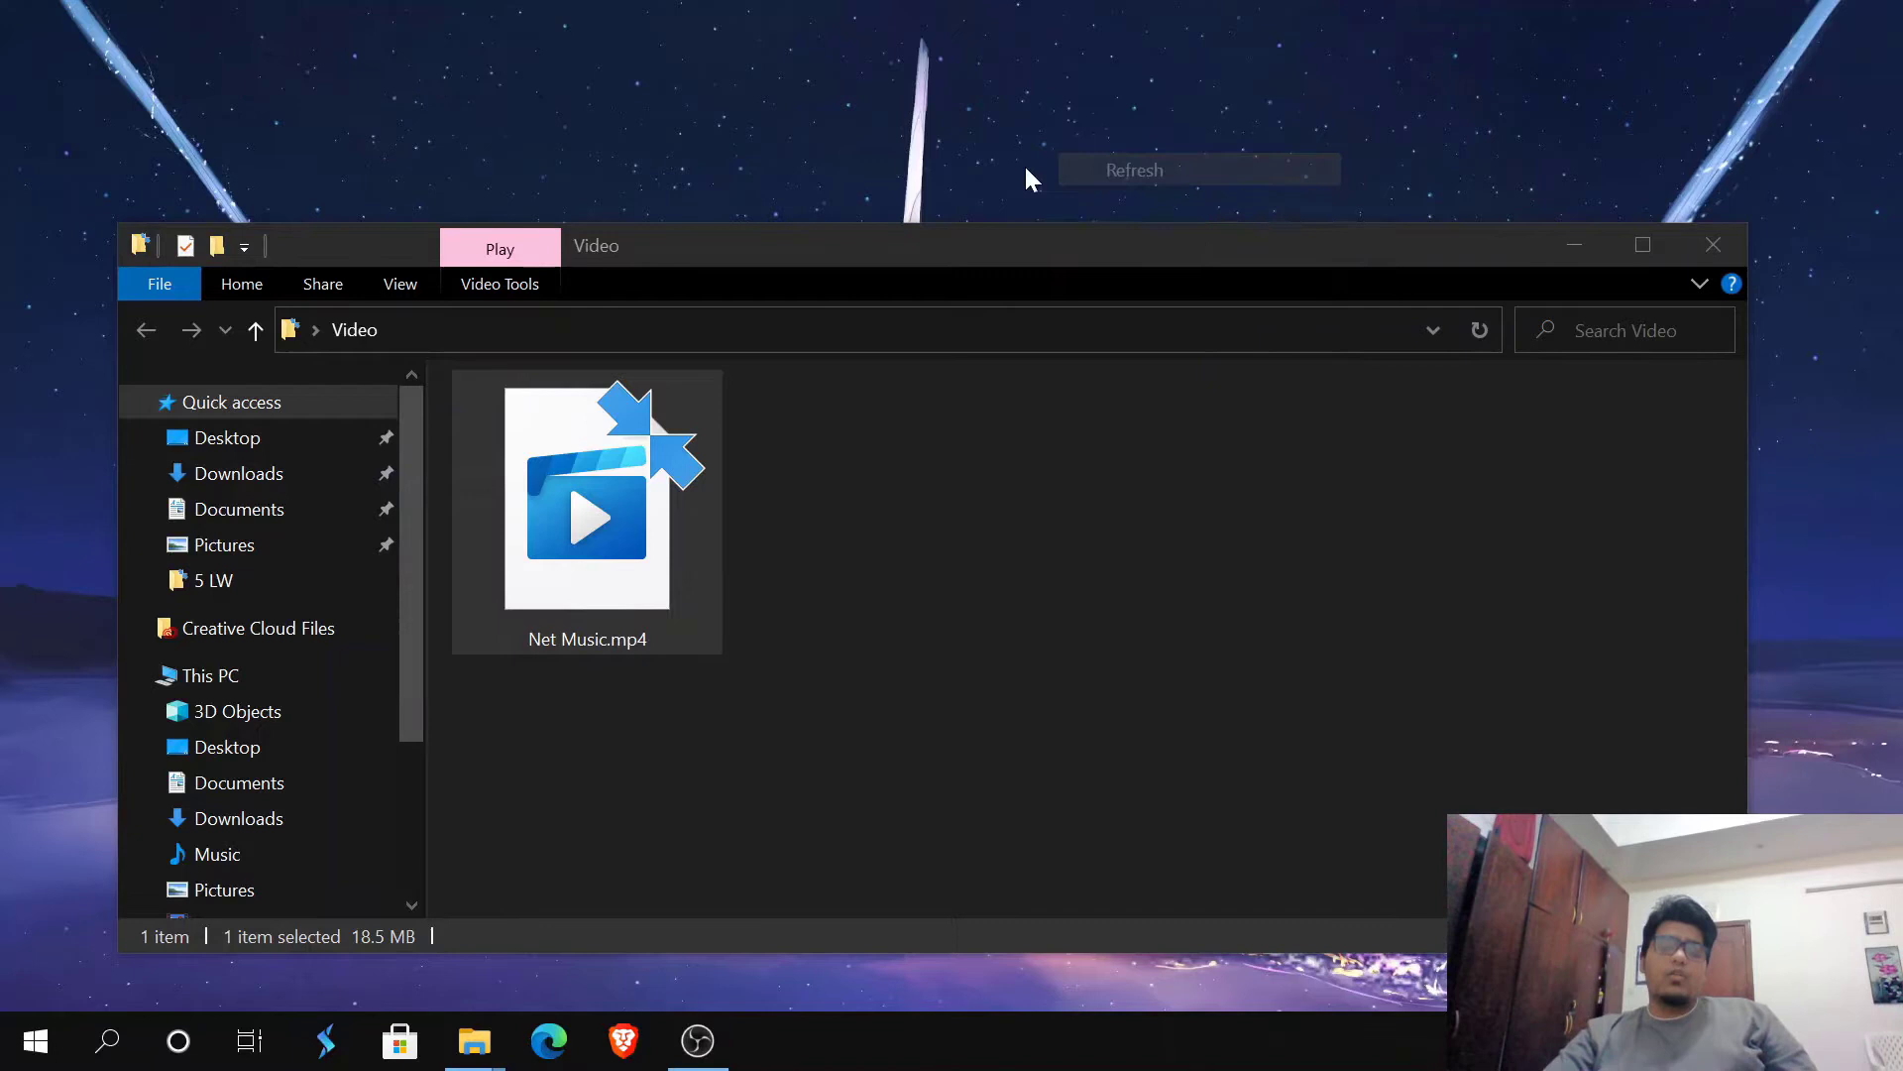
pyautogui.moveTo(622, 32); pyautogui.dragTo(634, 32)
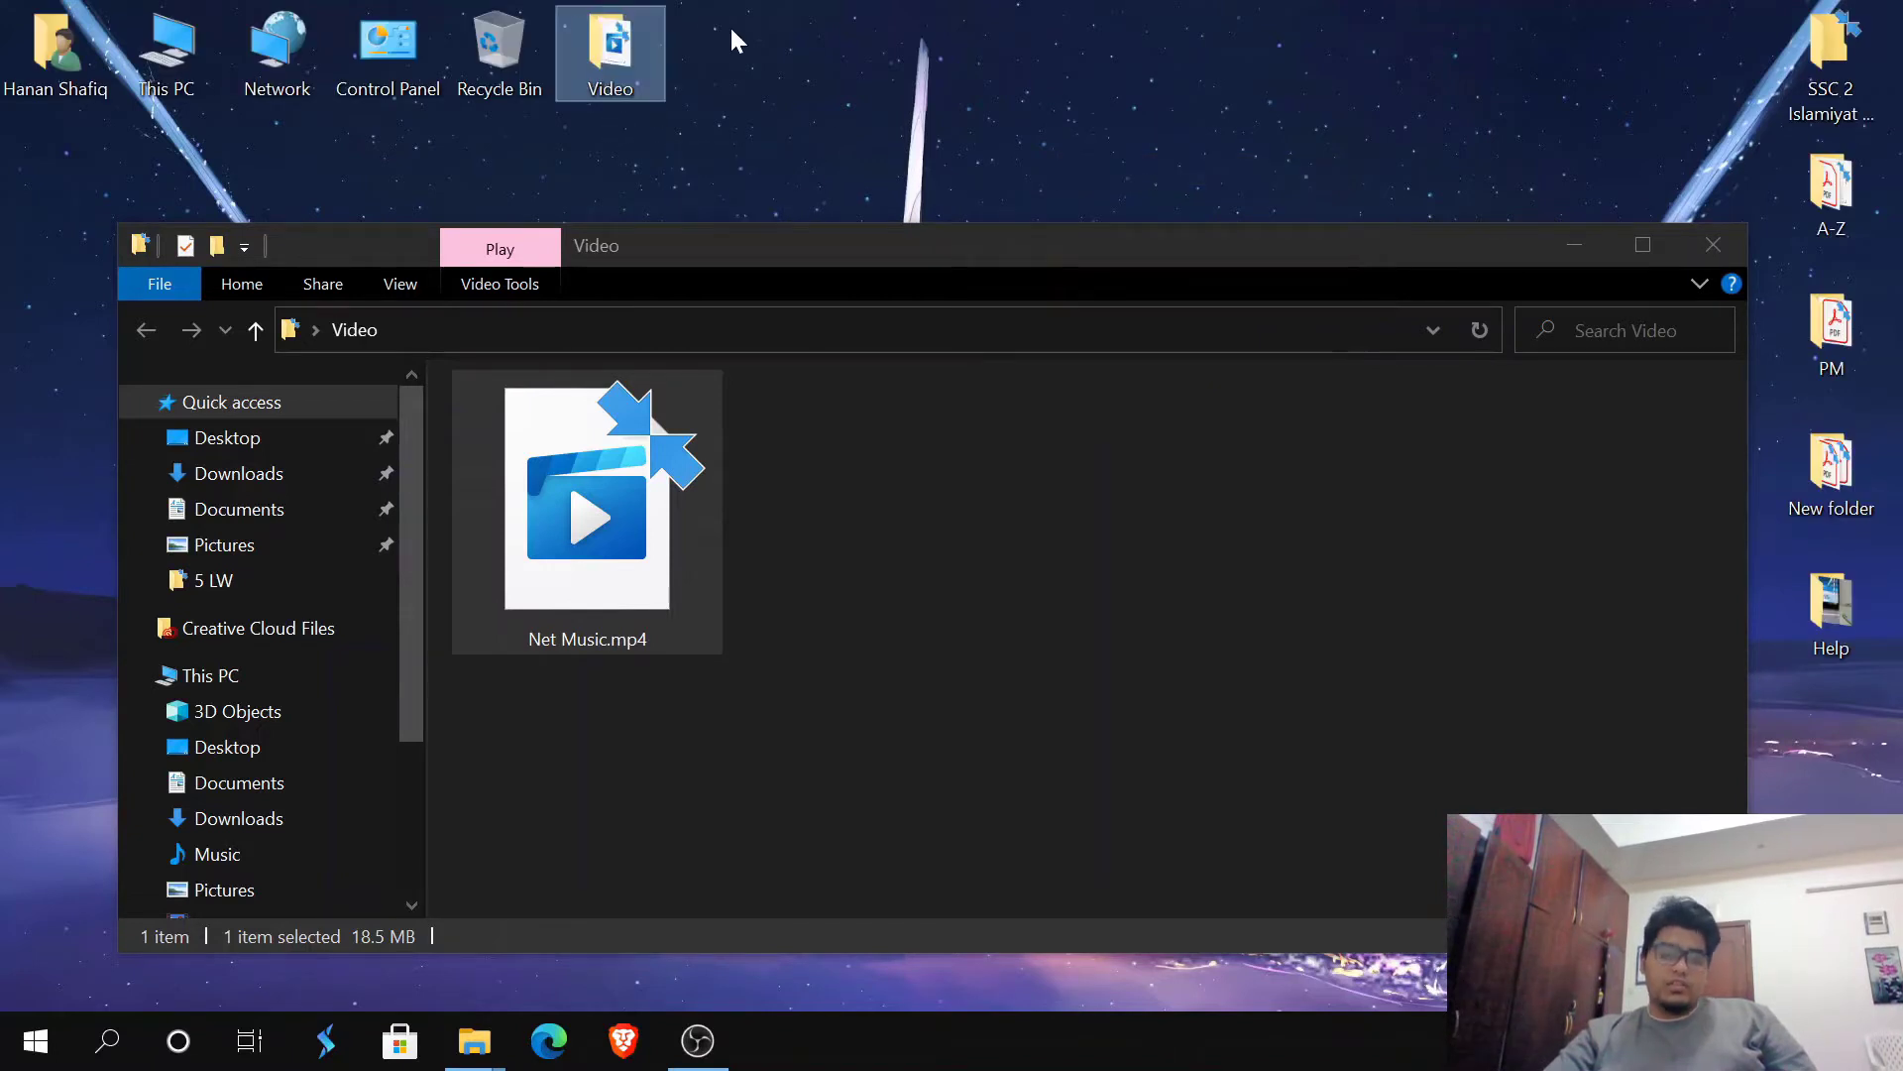
# - Clear the selection, then select Net Music.mp4 and try opening it again
pyautogui.click(907, 379)
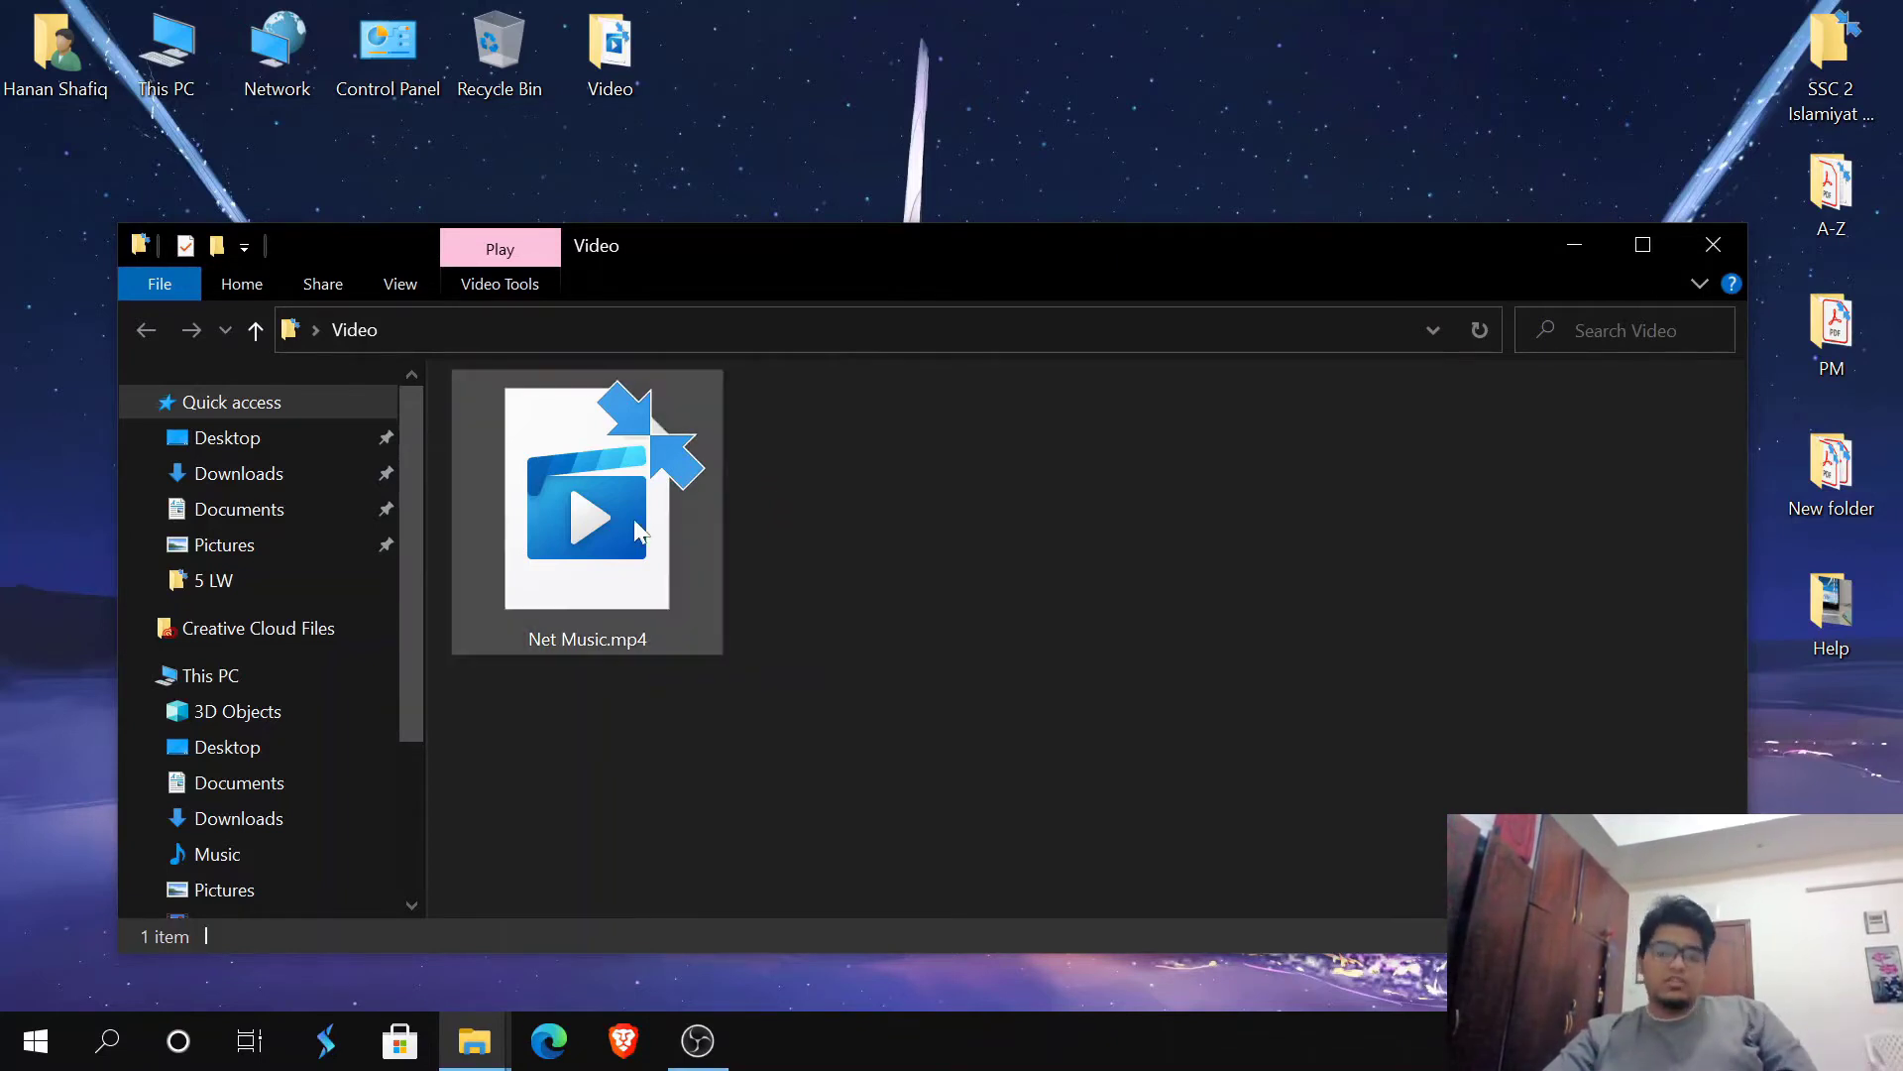
pyautogui.click(603, 502)
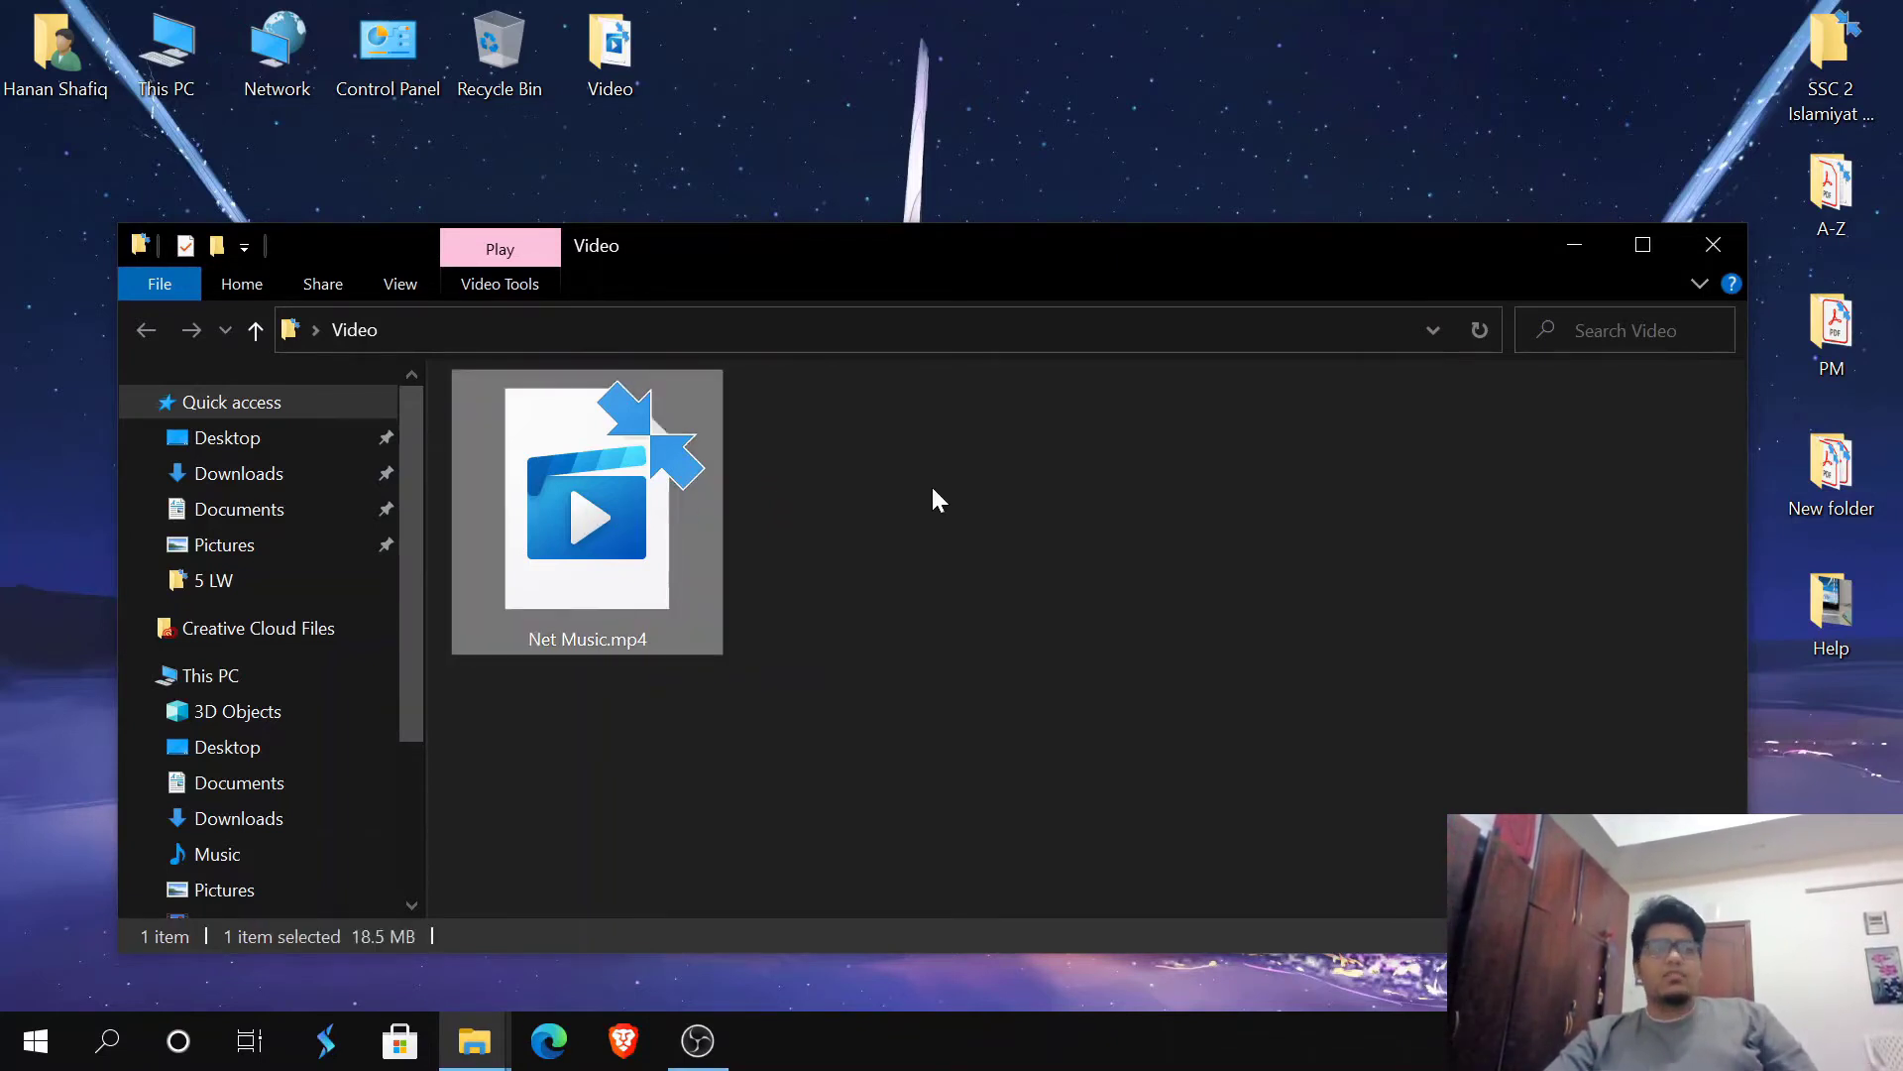
pyautogui.doubleClick(650, 512)
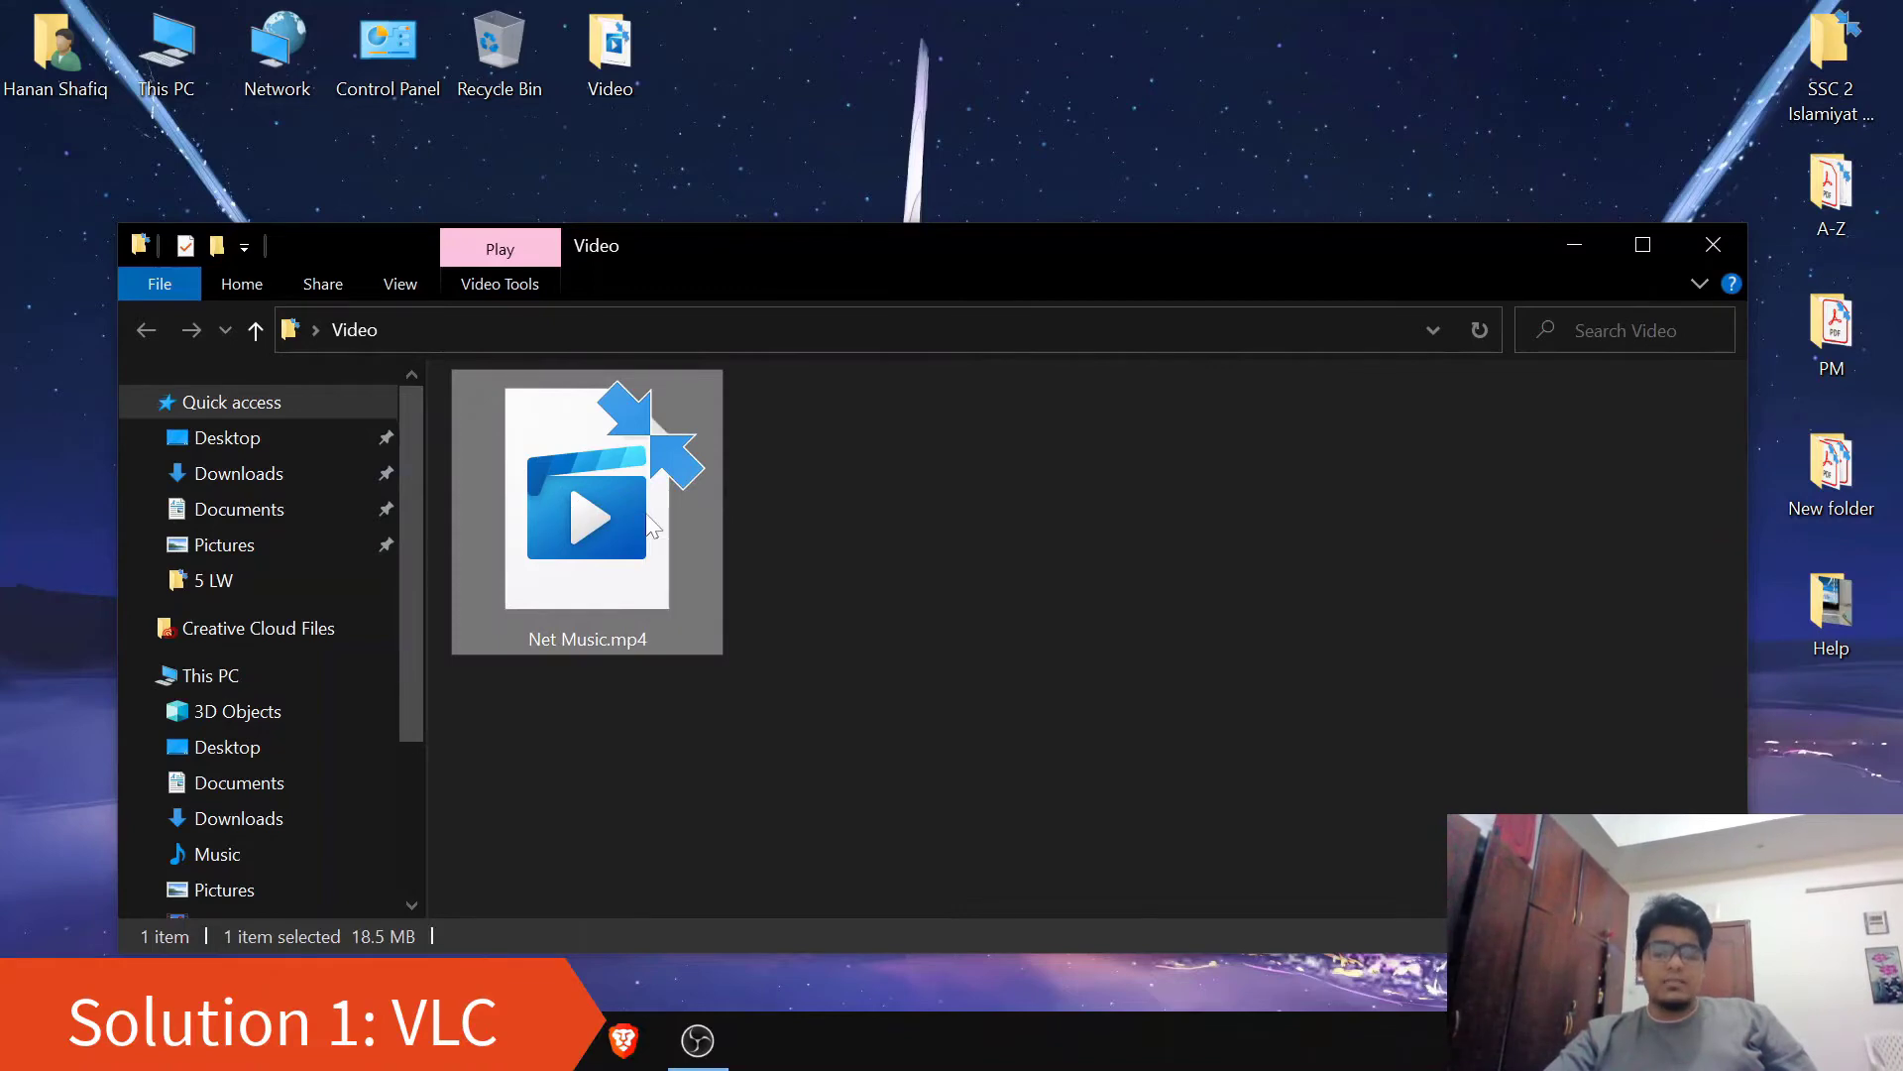
# - Open Net Music.mp4 with VLC media player, decline the update offer, and close VLC after playback
pyautogui.rightClick(646, 507)
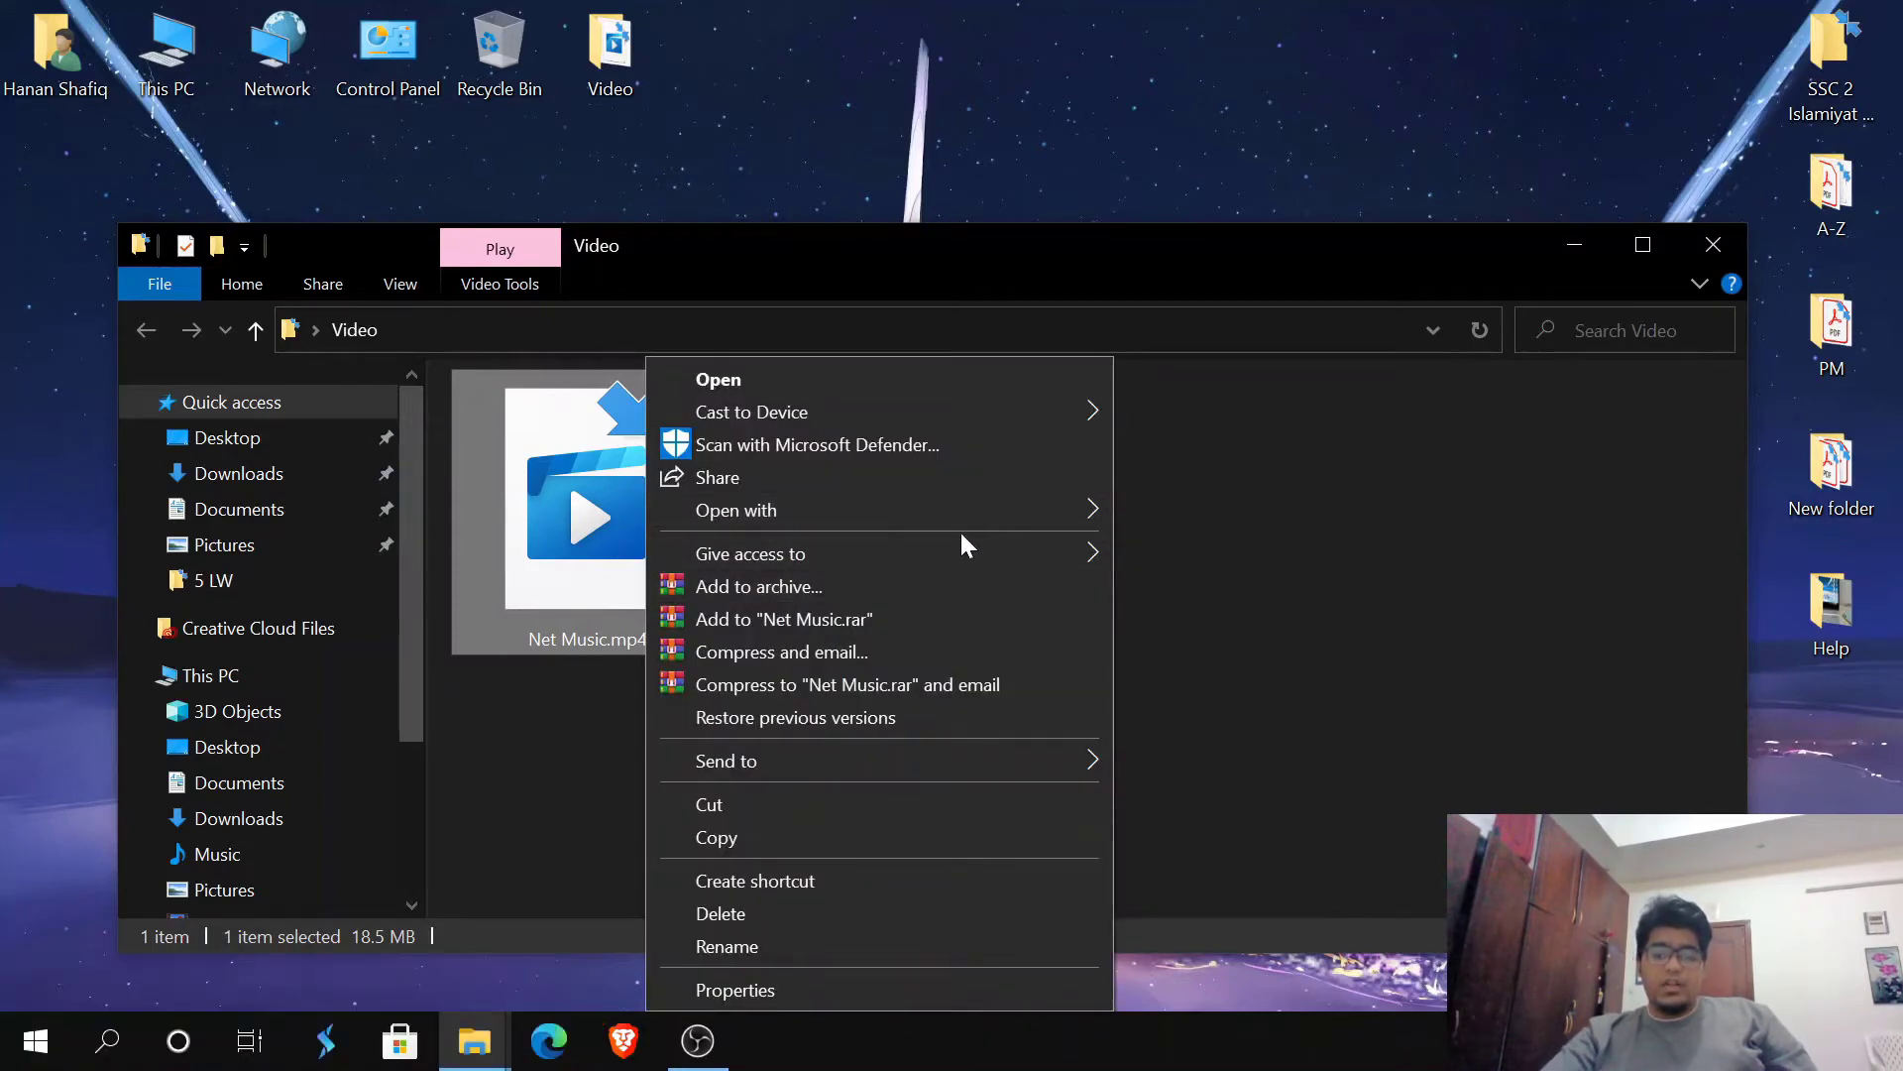
pyautogui.moveTo(1105, 506)
pyautogui.click(1151, 573)
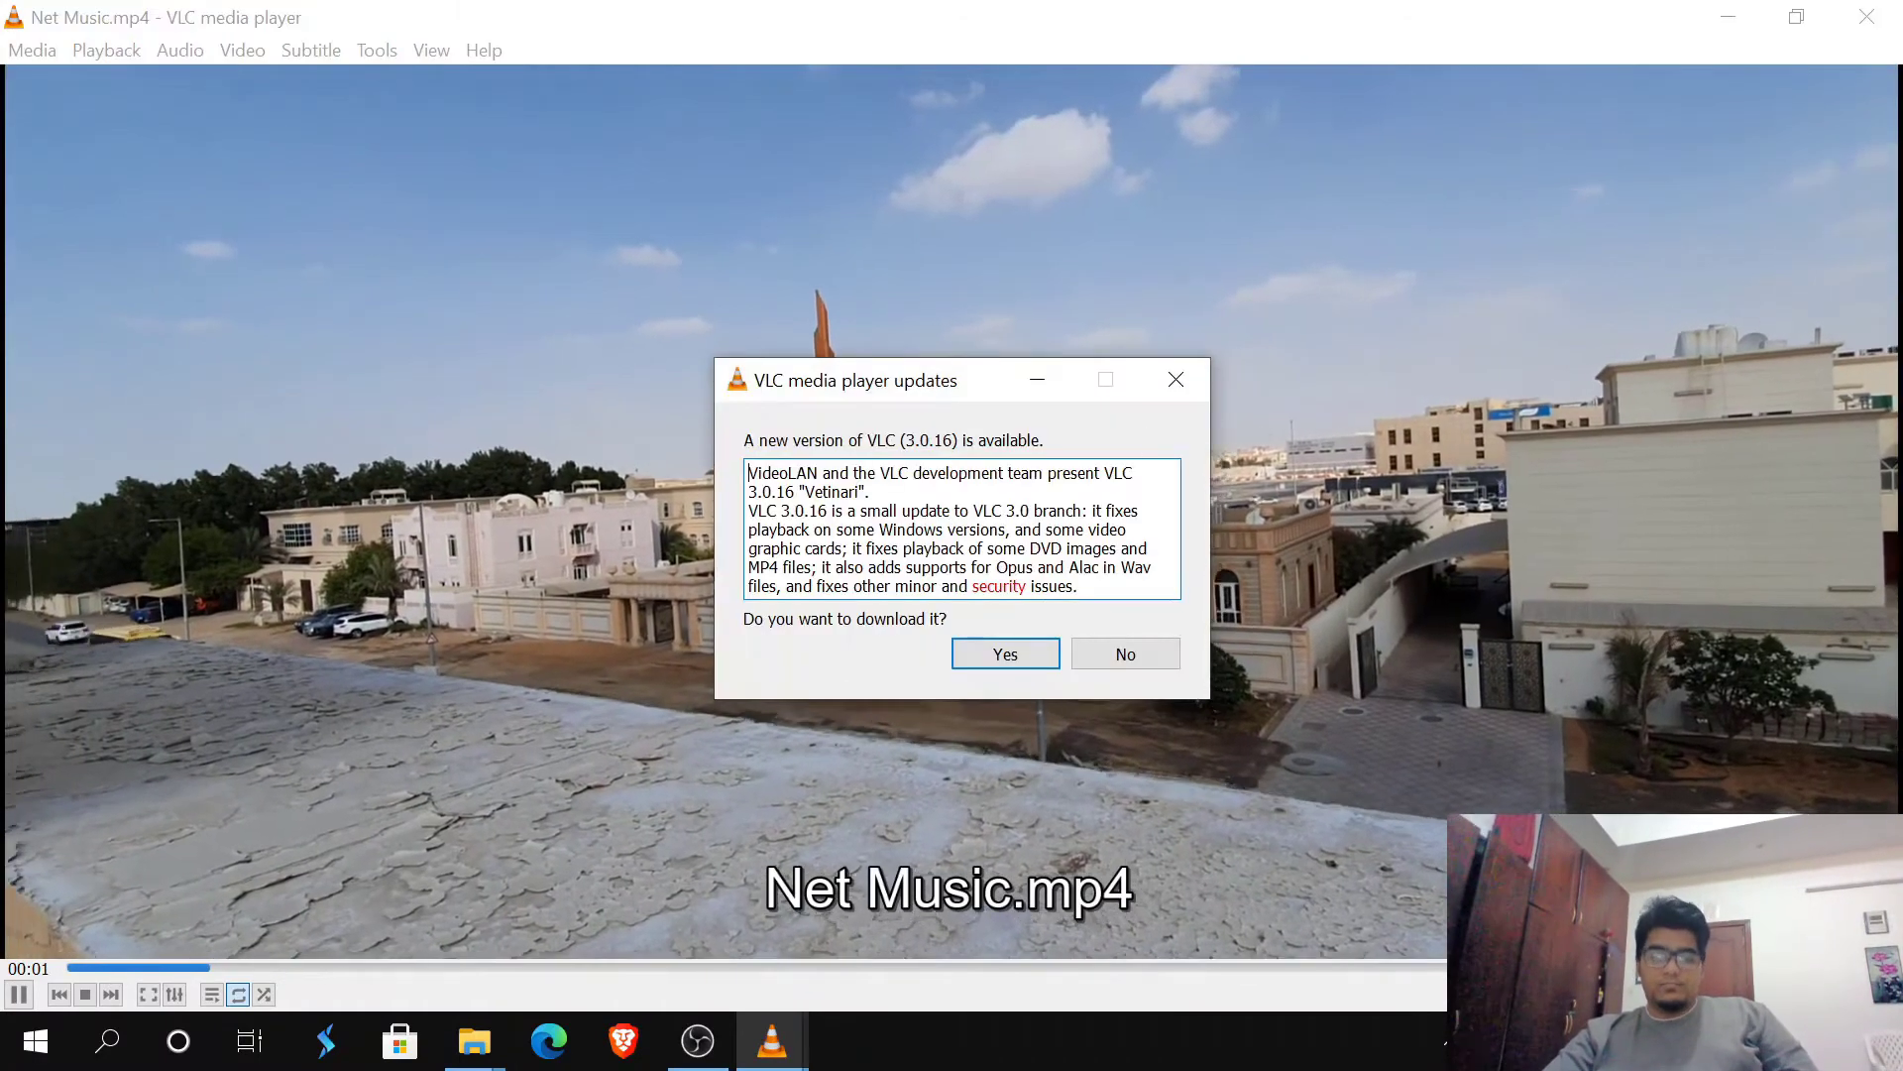
pyautogui.click(1160, 658)
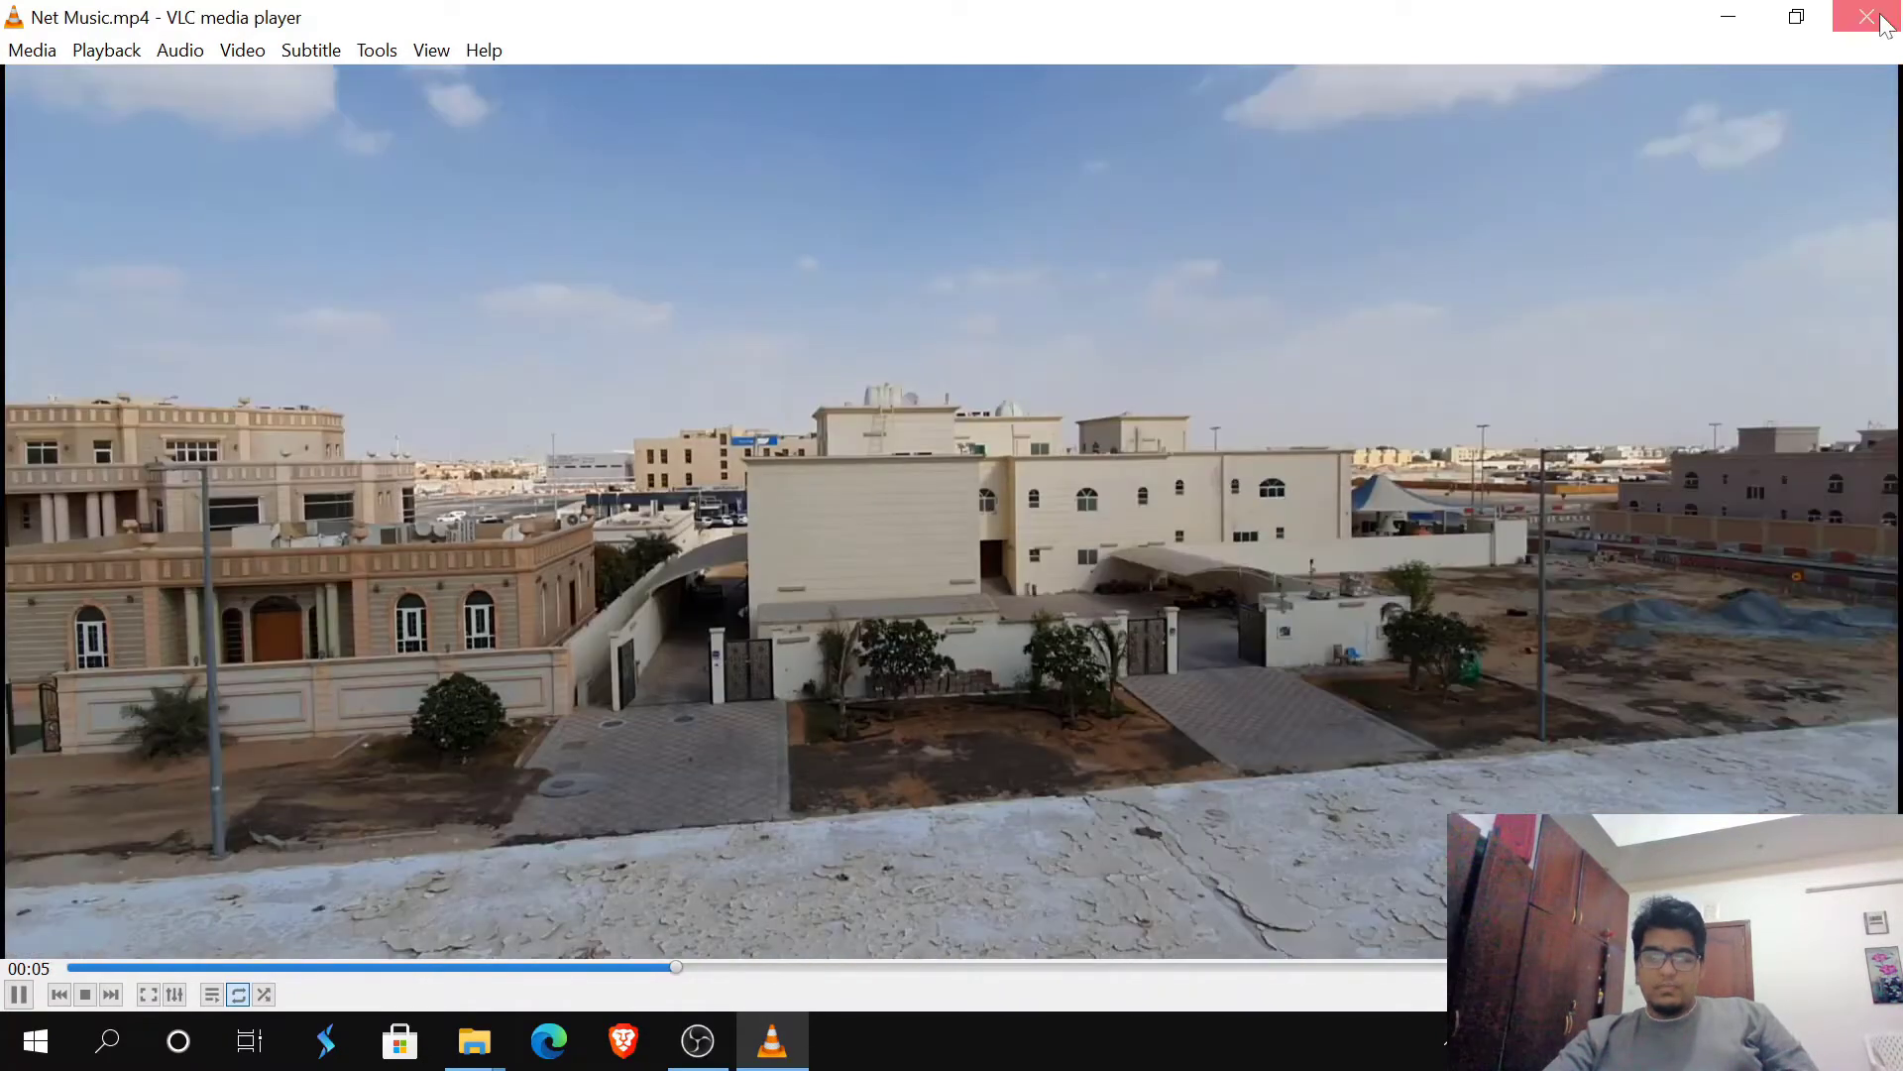
pyautogui.click(1882, 24)
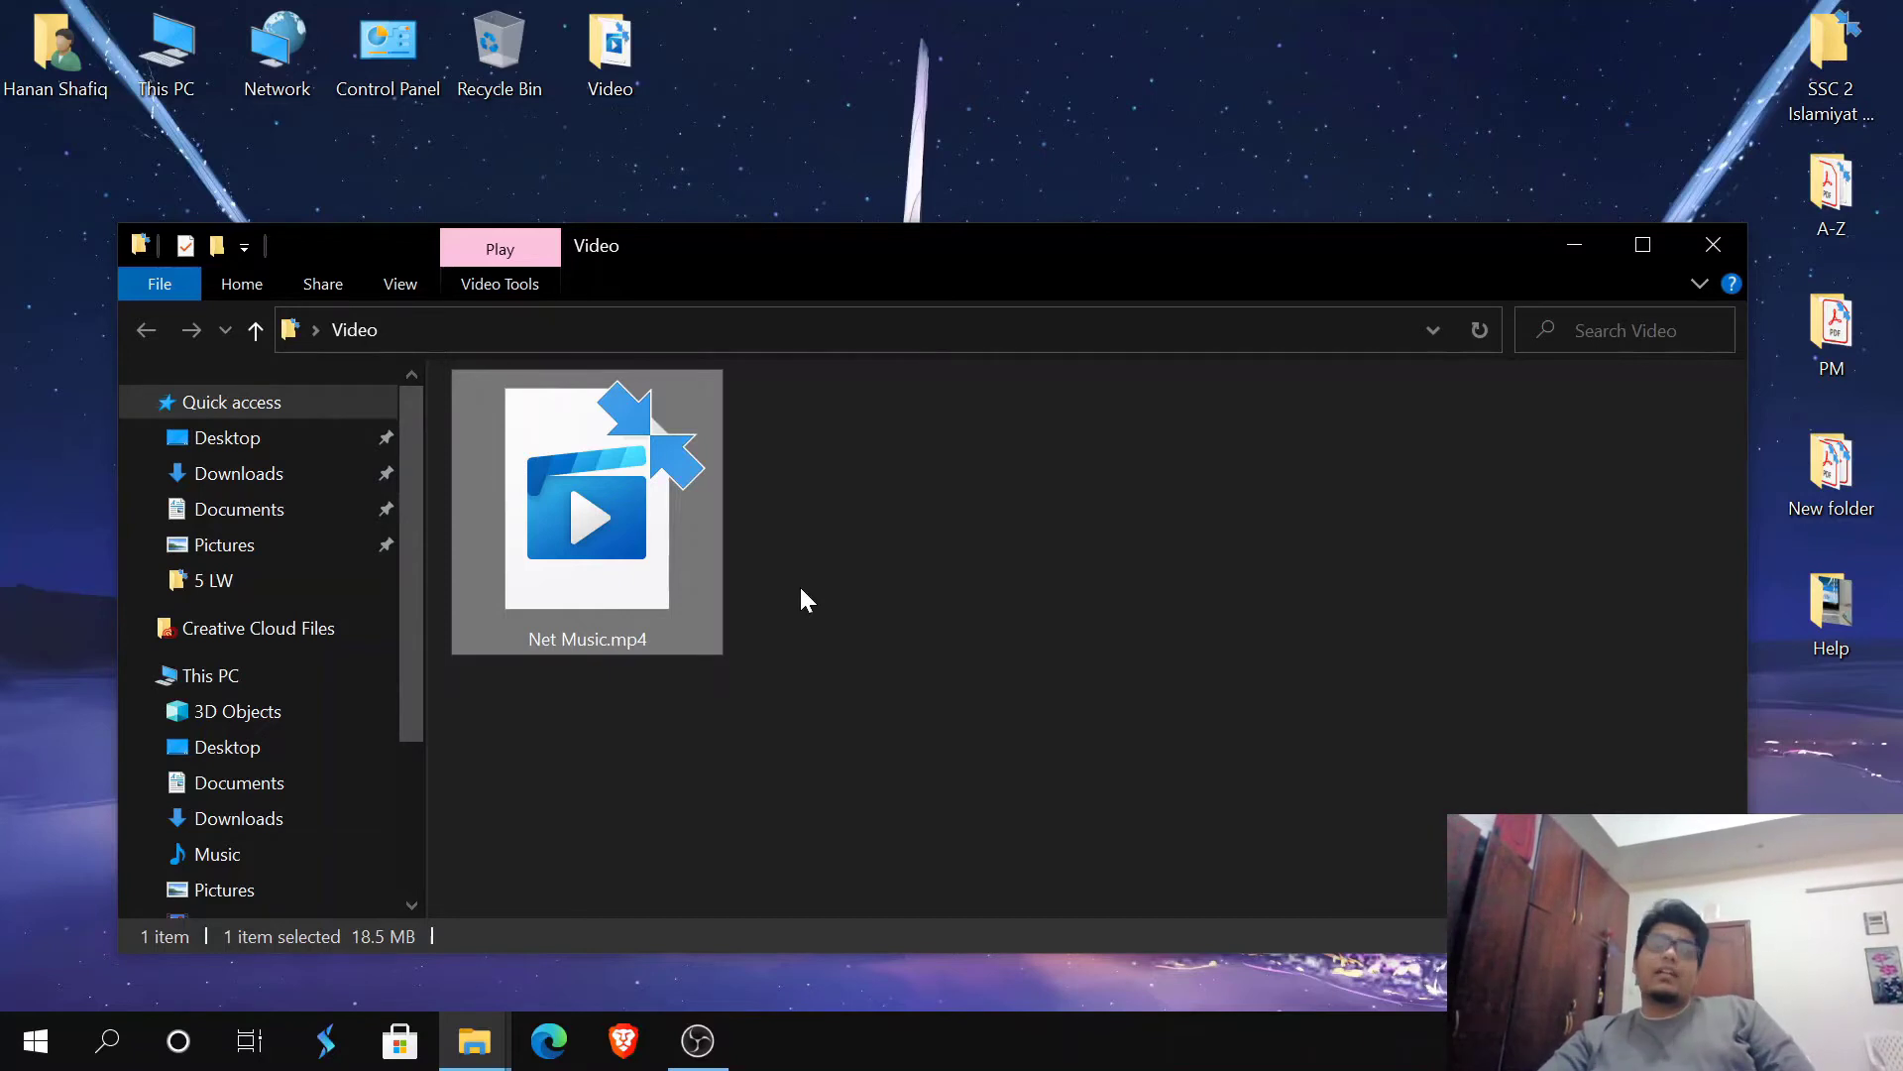
# - Refresh the desktop three times and nudge the Video folder window slightly higher
pyautogui.rightClick(904, 57)
pyautogui.rightClick(970, 86)
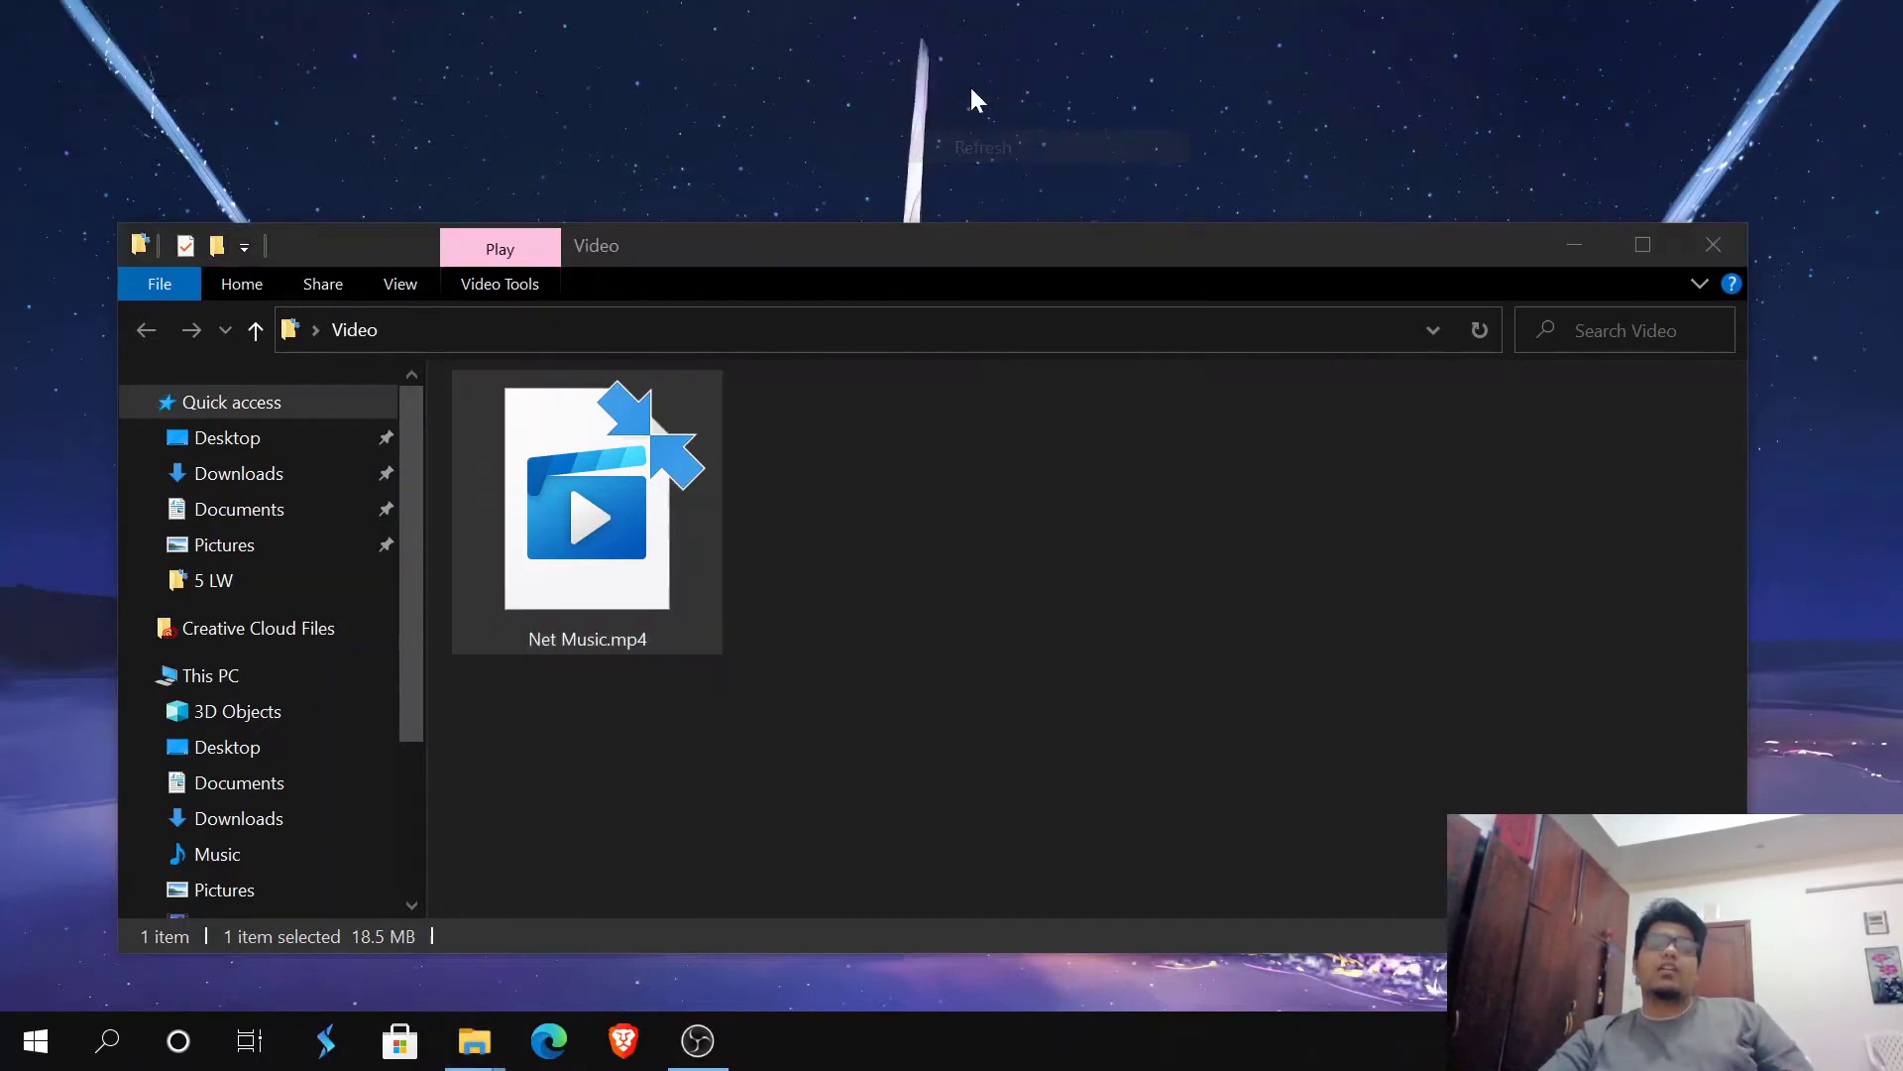
pyautogui.click(987, 174)
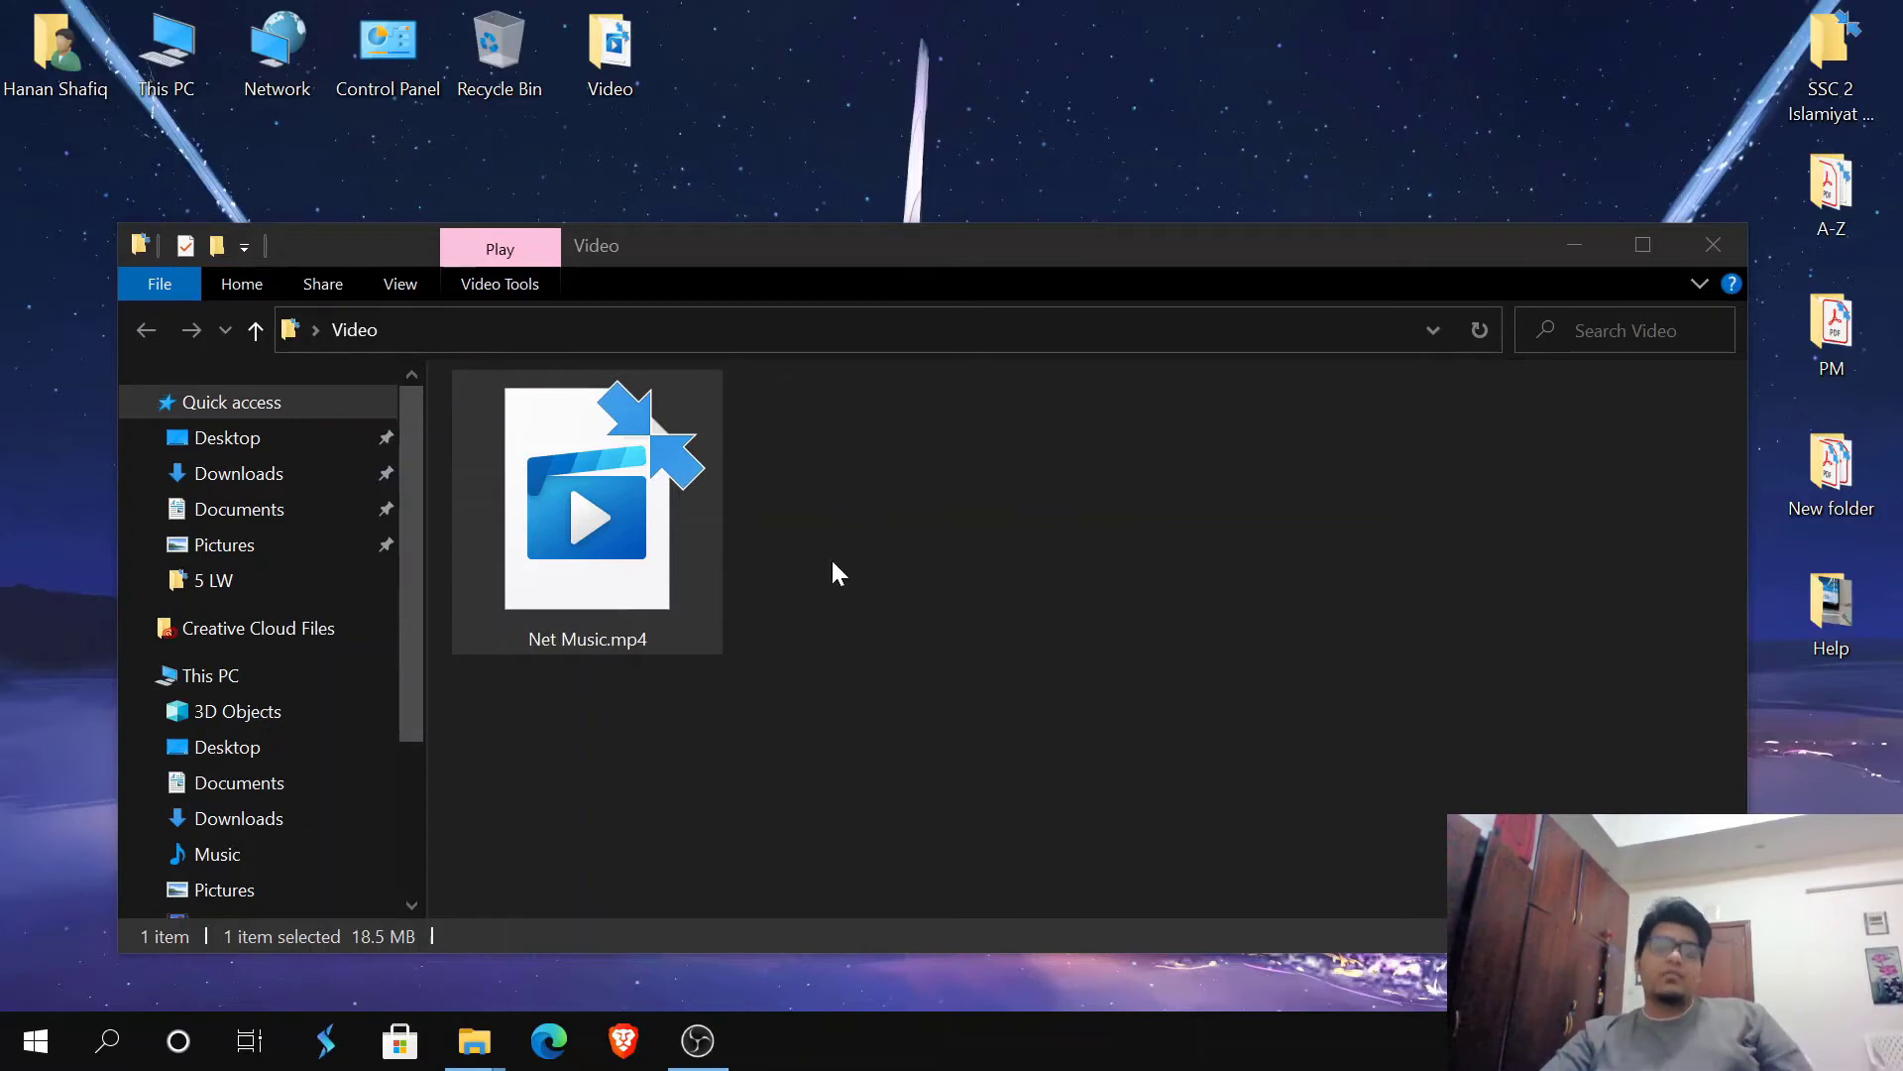
pyautogui.rightClick(829, 64)
pyautogui.click(871, 145)
pyautogui.rightClick(869, 72)
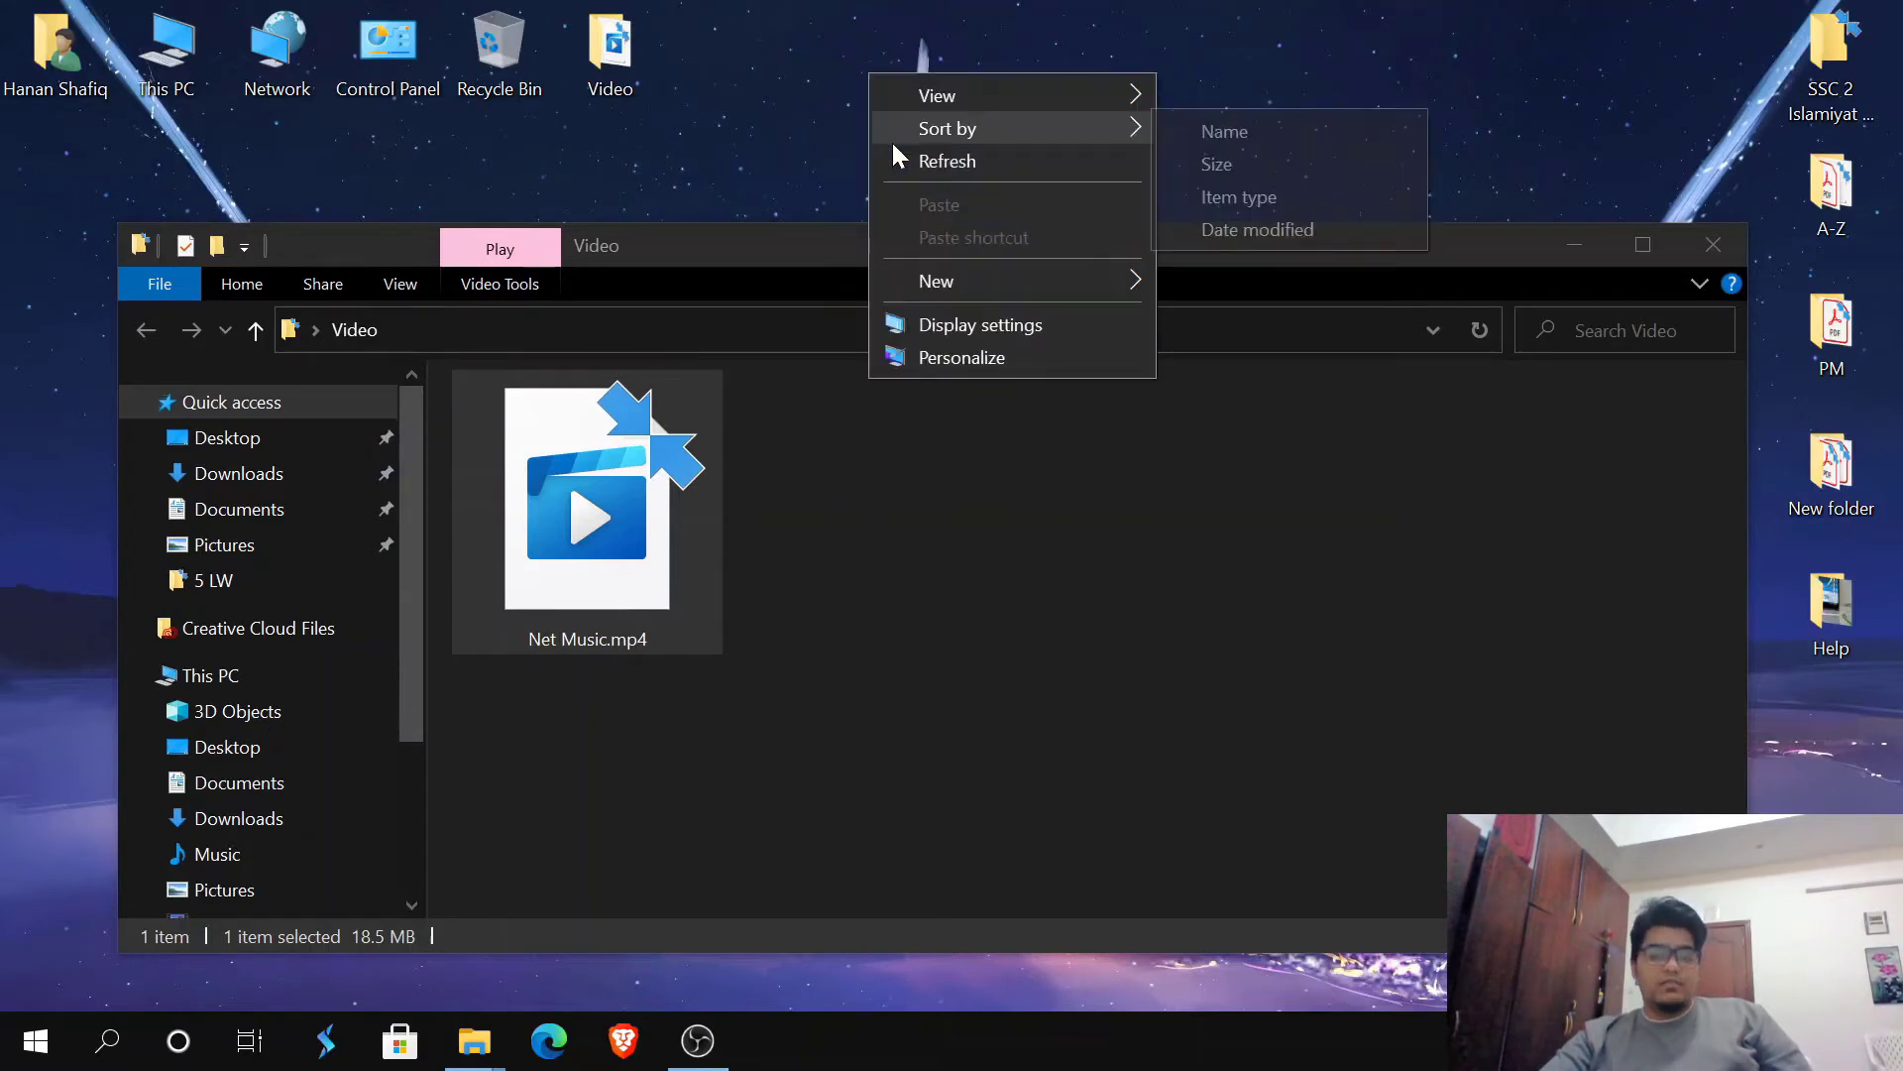
pyautogui.click(894, 159)
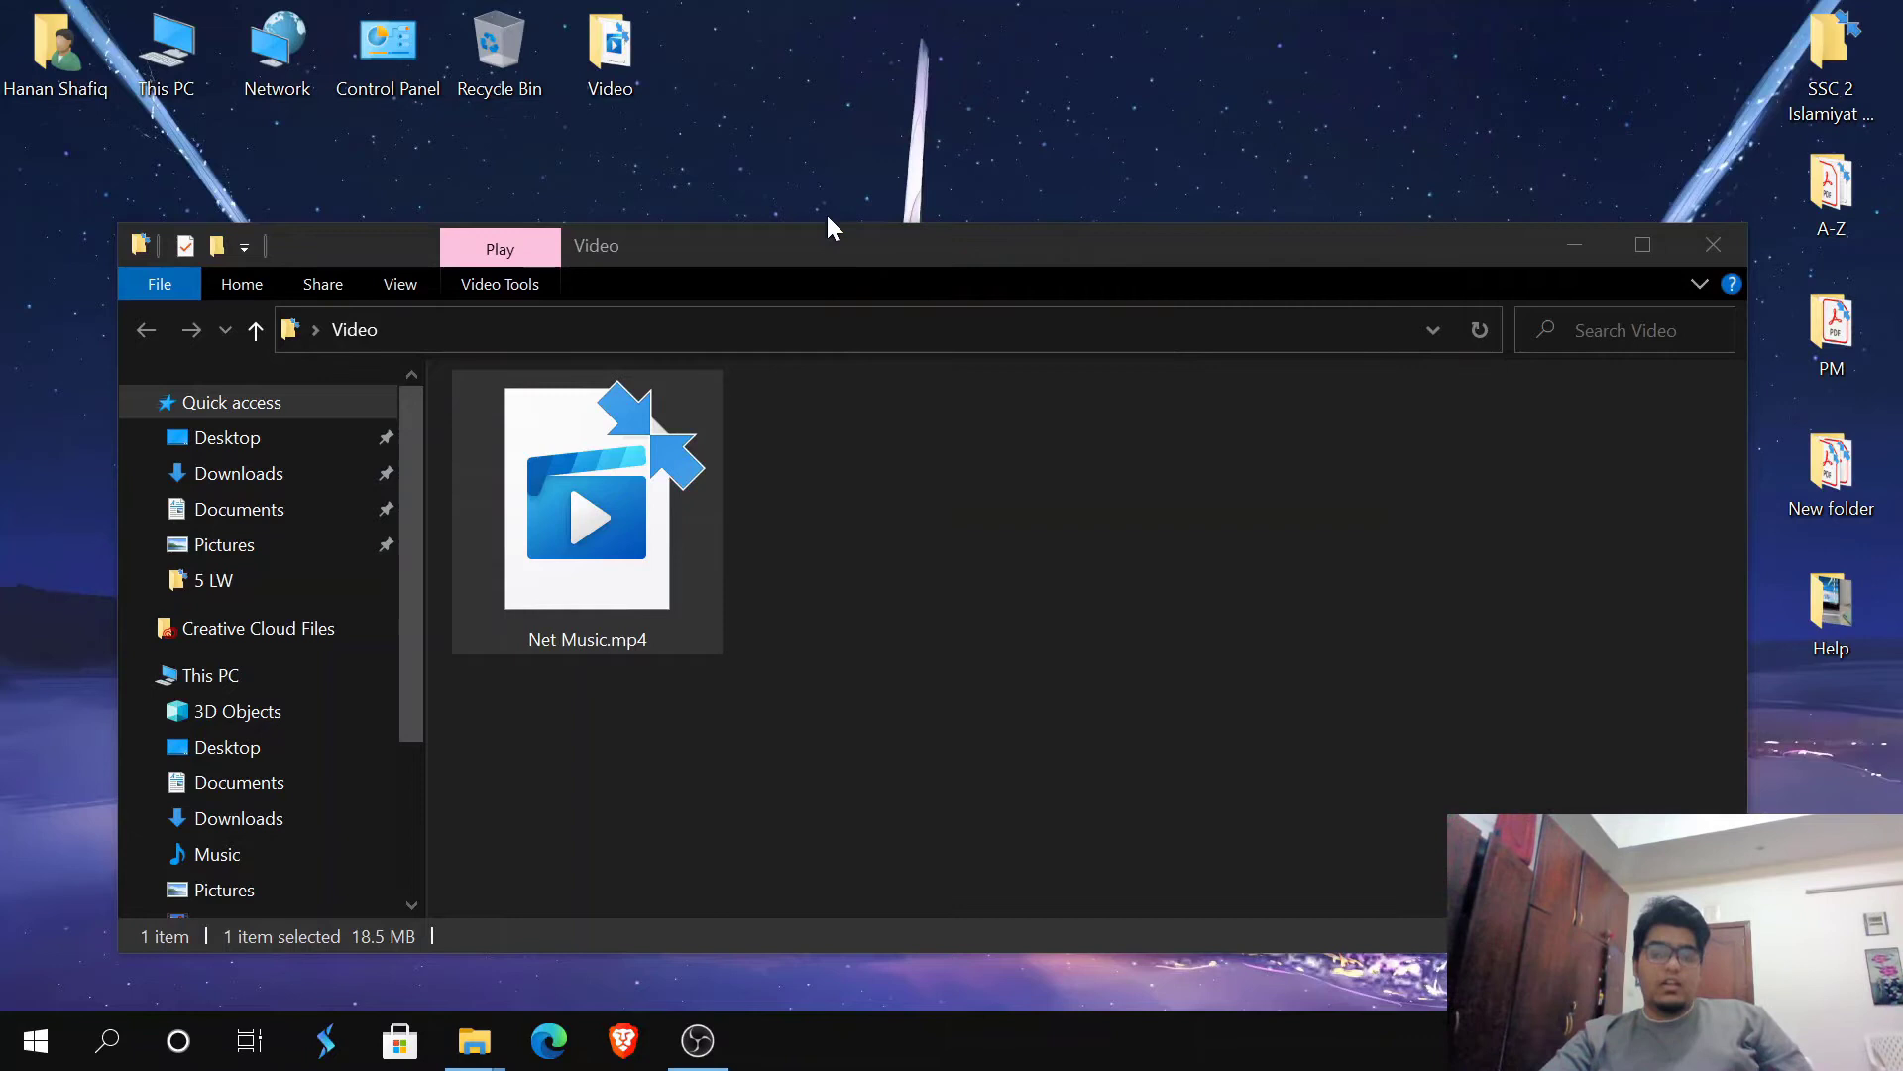
pyautogui.moveTo(848, 250); pyautogui.dragTo(841, 171)
# - Refresh the desktop five more times
pyautogui.rightClick(837, 46)
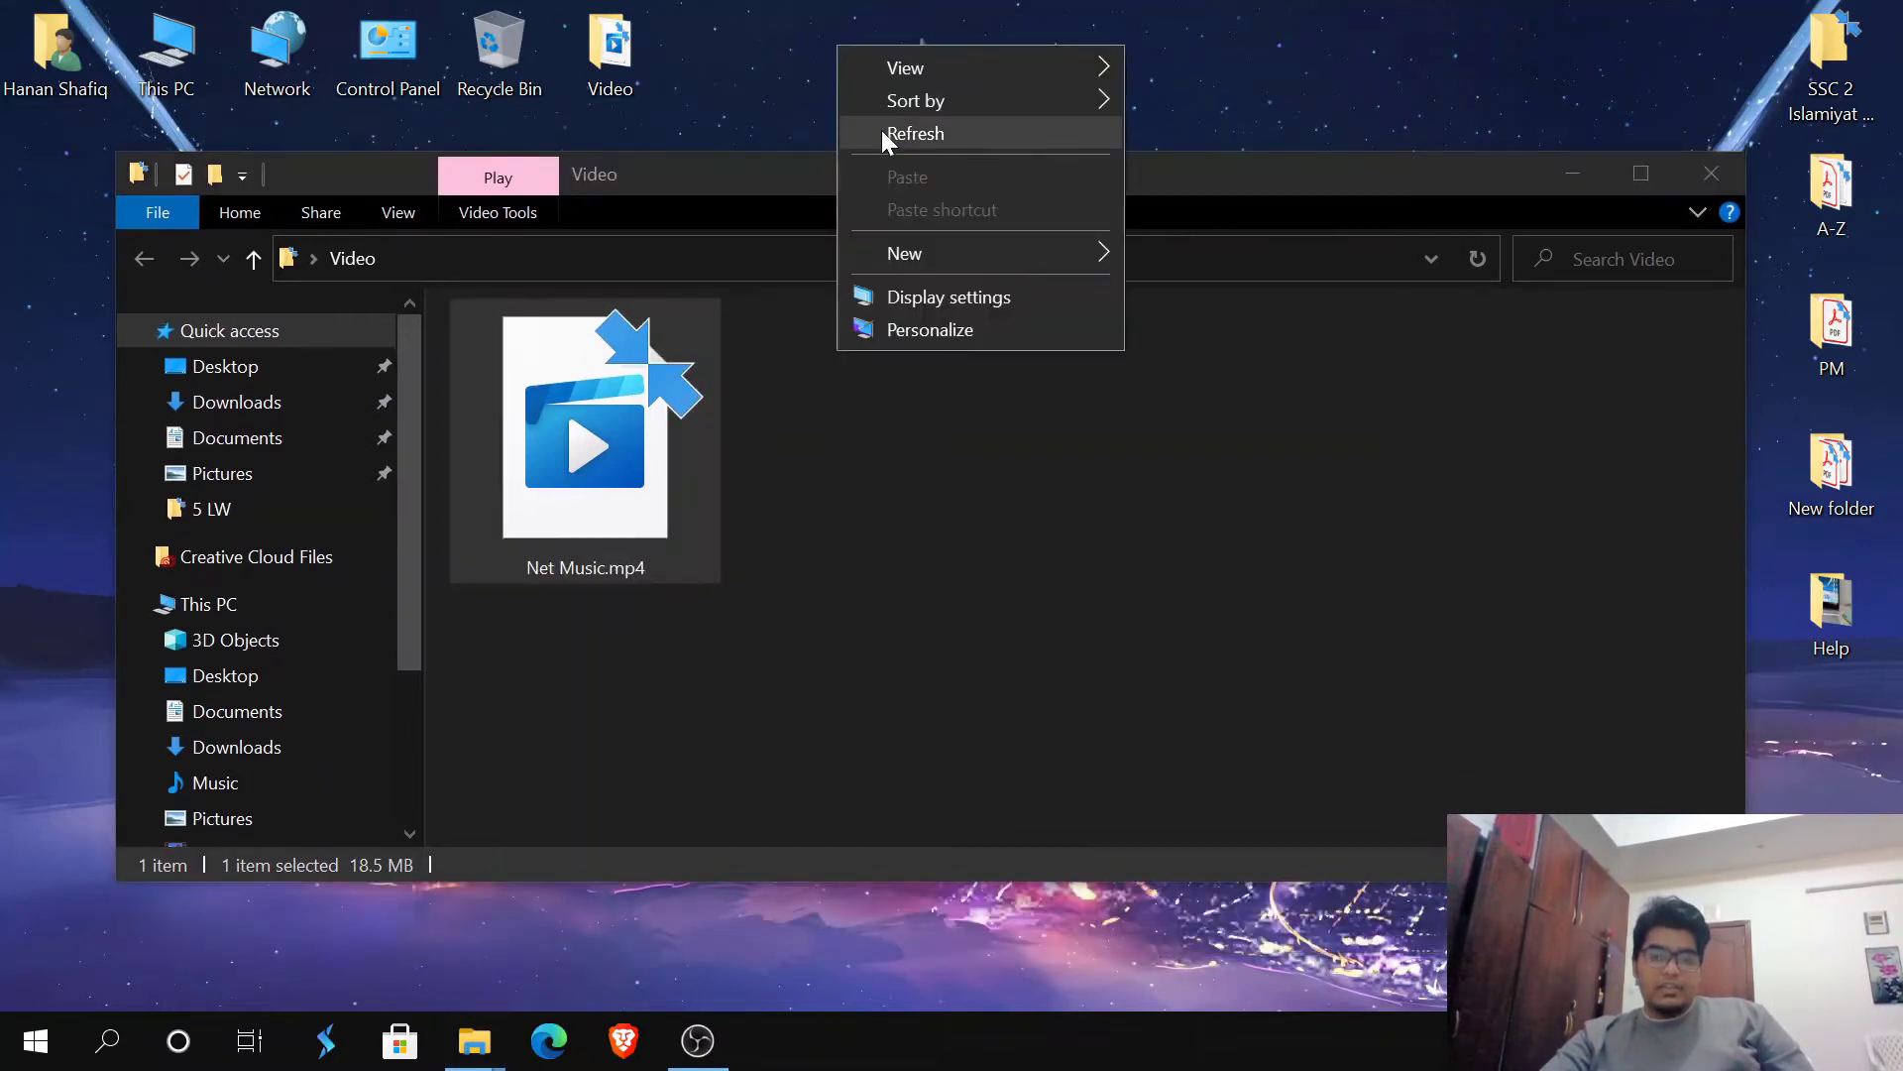
pyautogui.click(882, 130)
pyautogui.rightClick(869, 50)
pyautogui.click(899, 135)
pyautogui.rightClick(885, 79)
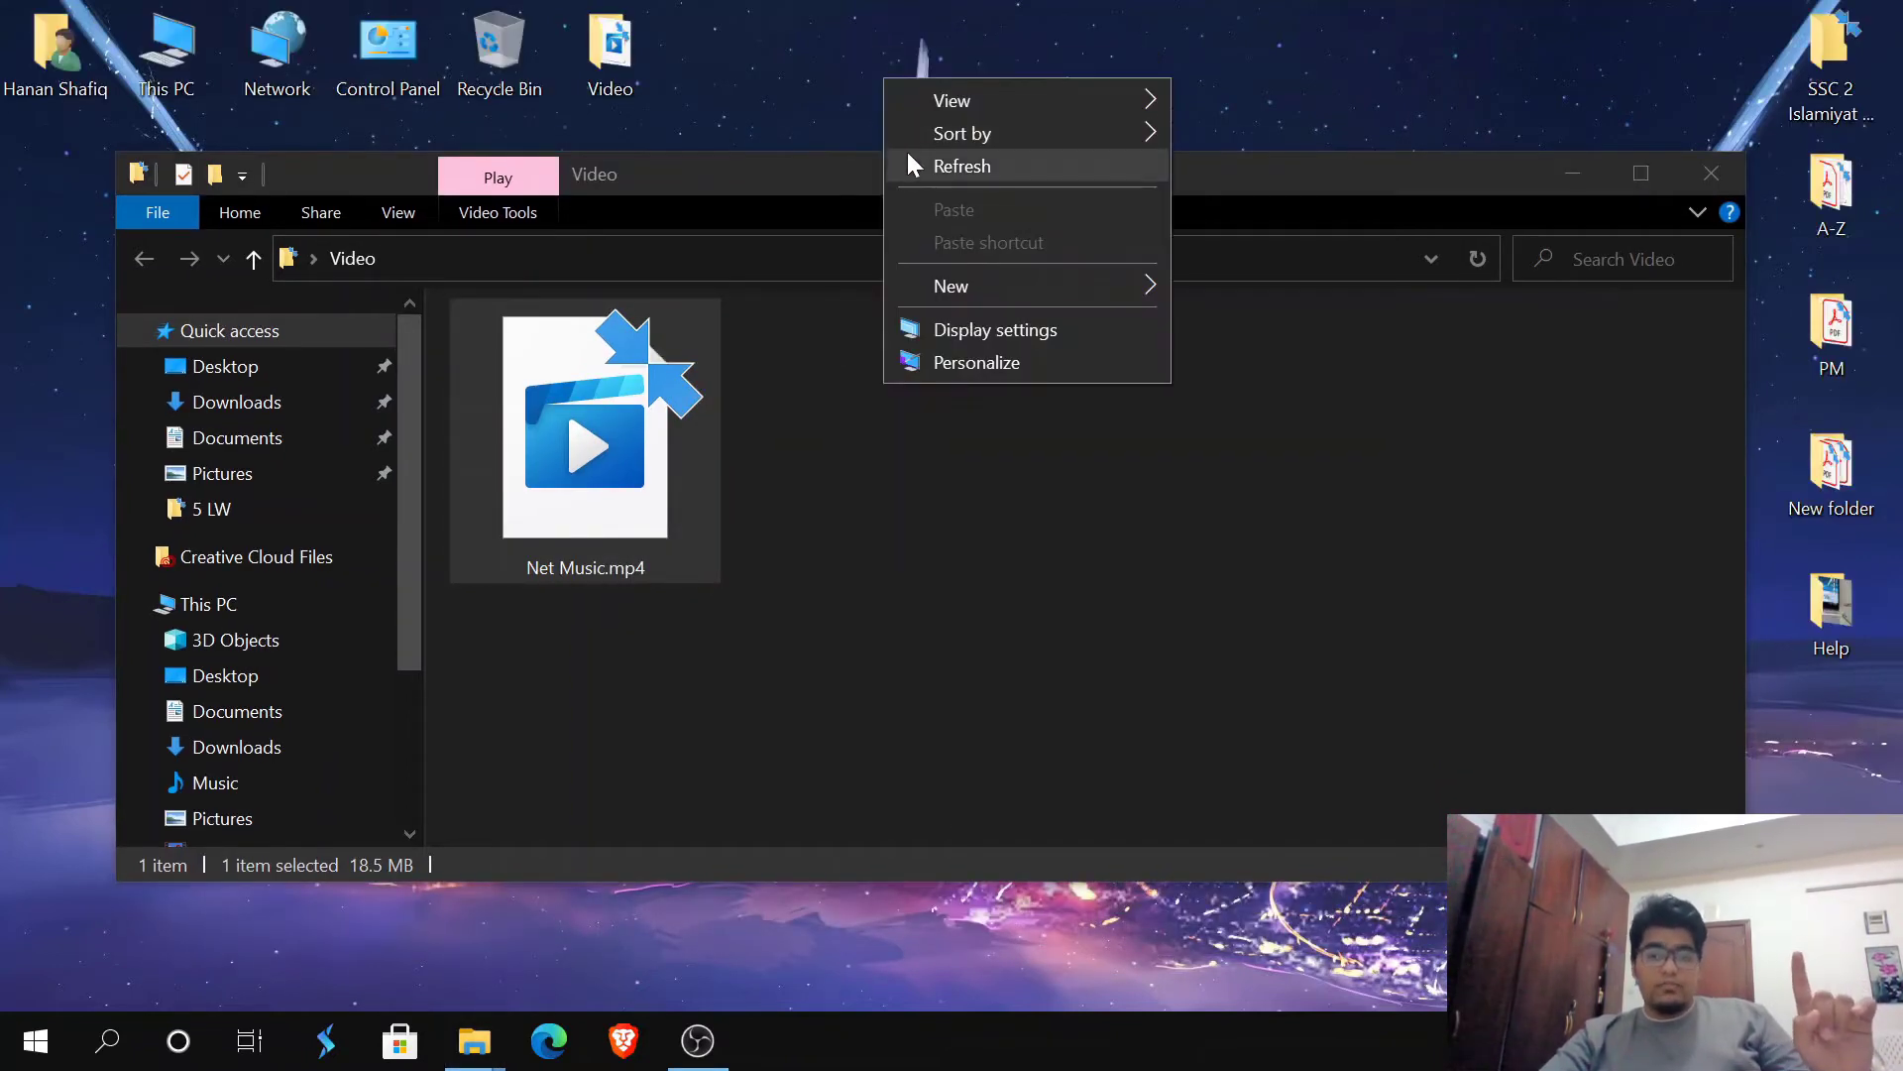
pyautogui.click(907, 157)
pyautogui.rightClick(879, 48)
pyautogui.click(901, 132)
pyautogui.rightClick(833, 12)
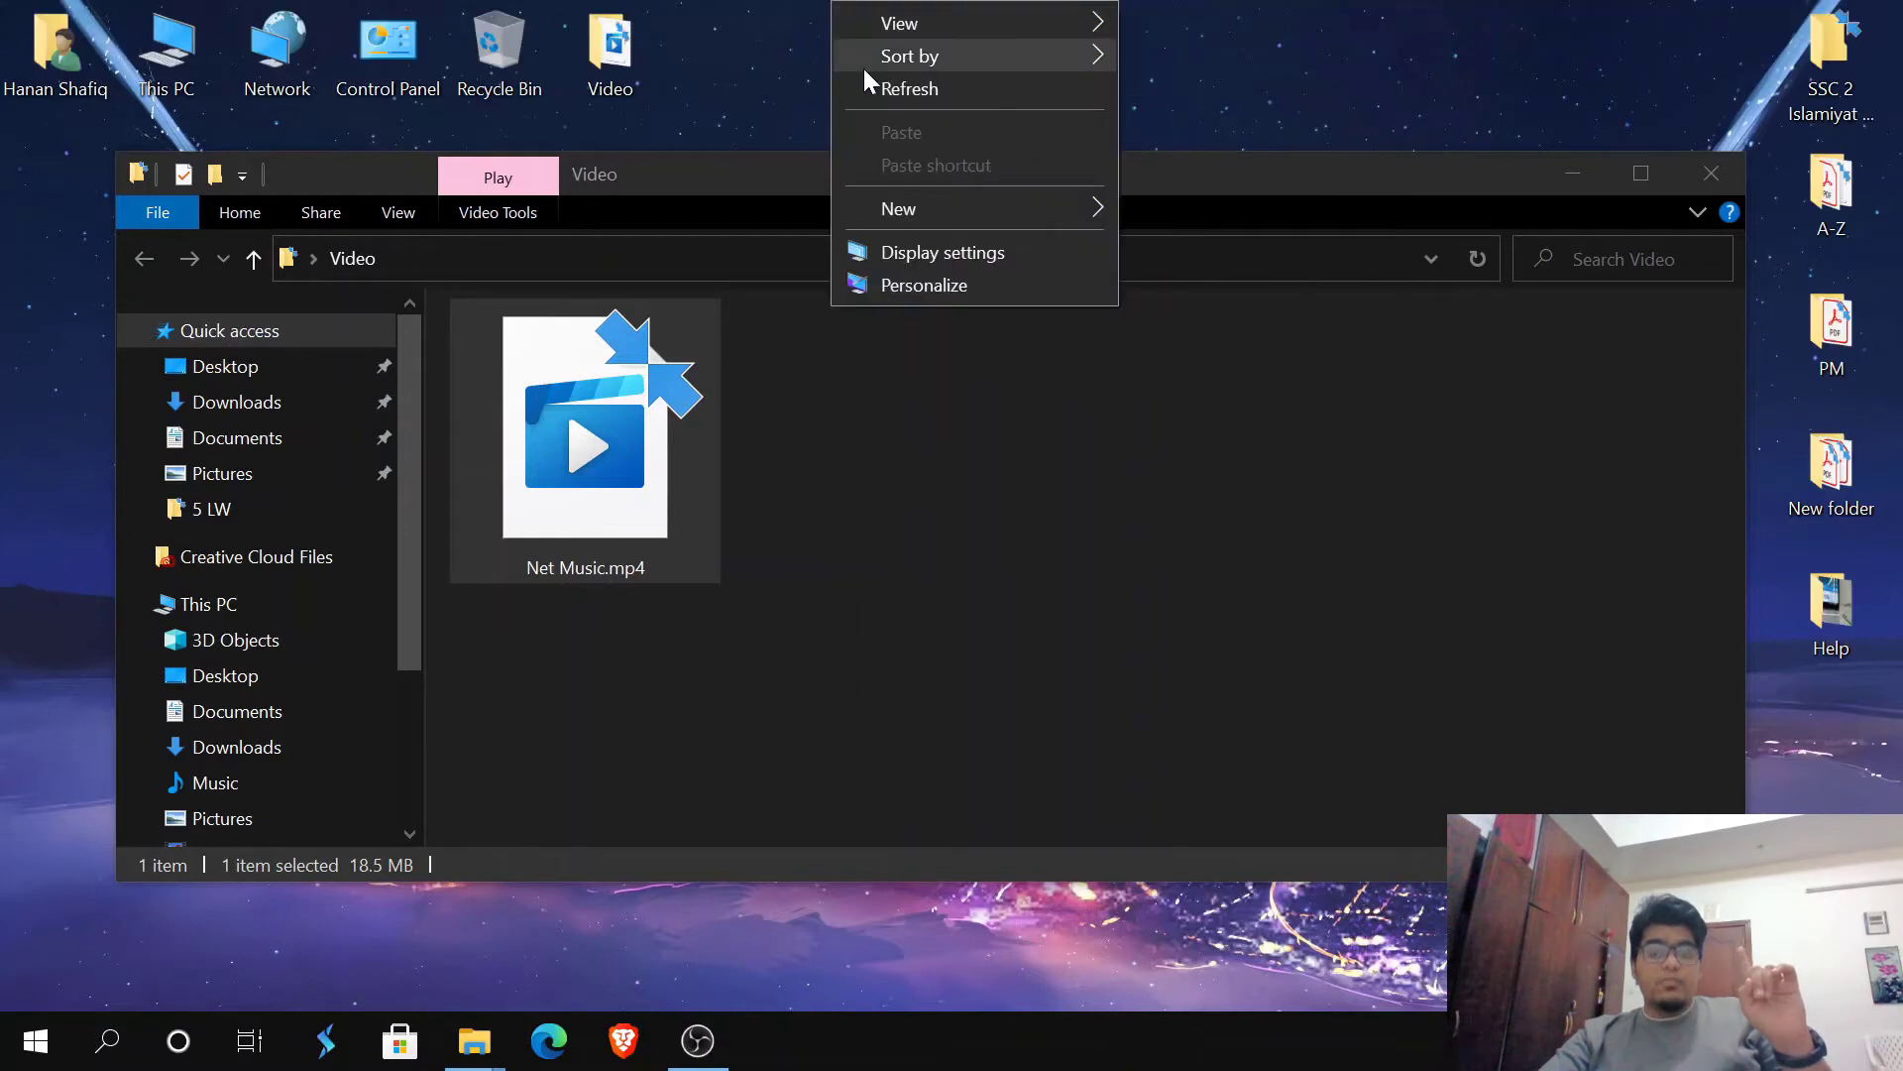
pyautogui.click(865, 83)
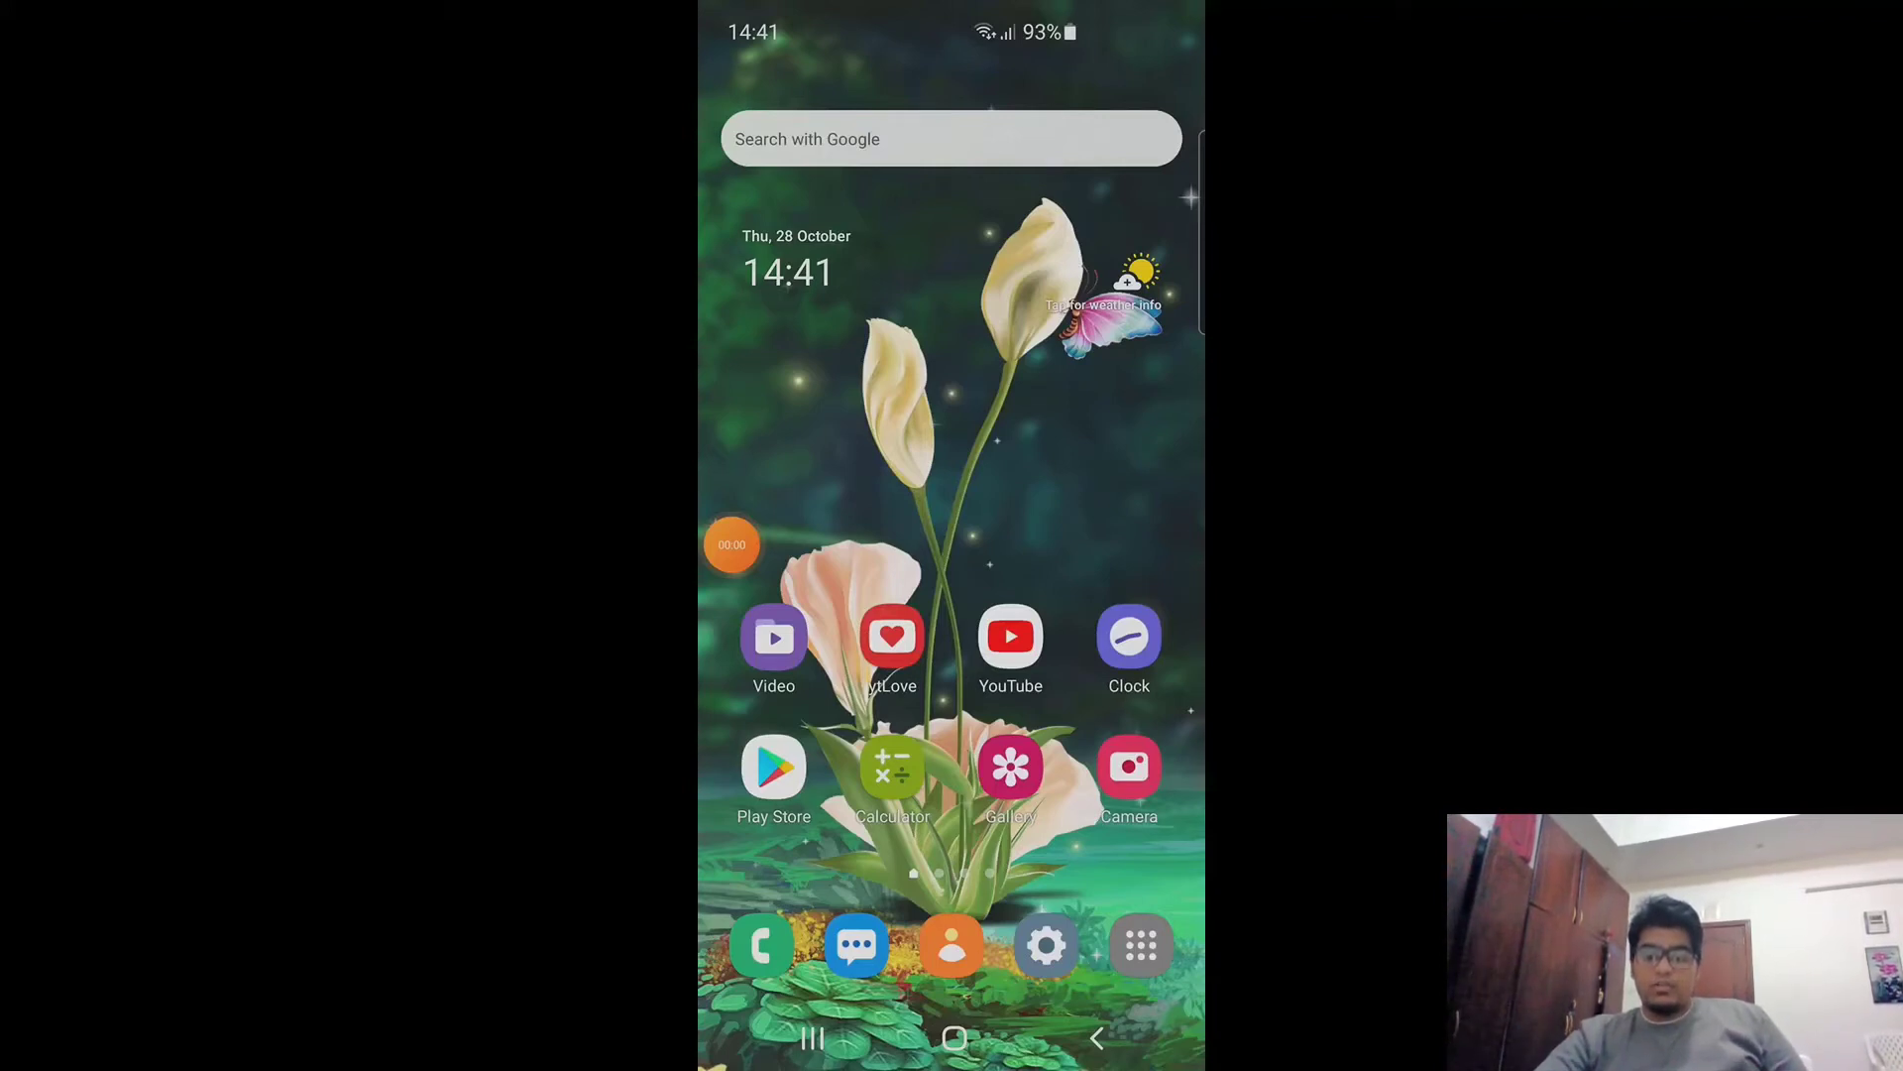
# - In the phone camera's video mode, enable HDR10+ videos under Advanced recording options, turning off HEVC
pyautogui.click(1129, 766)
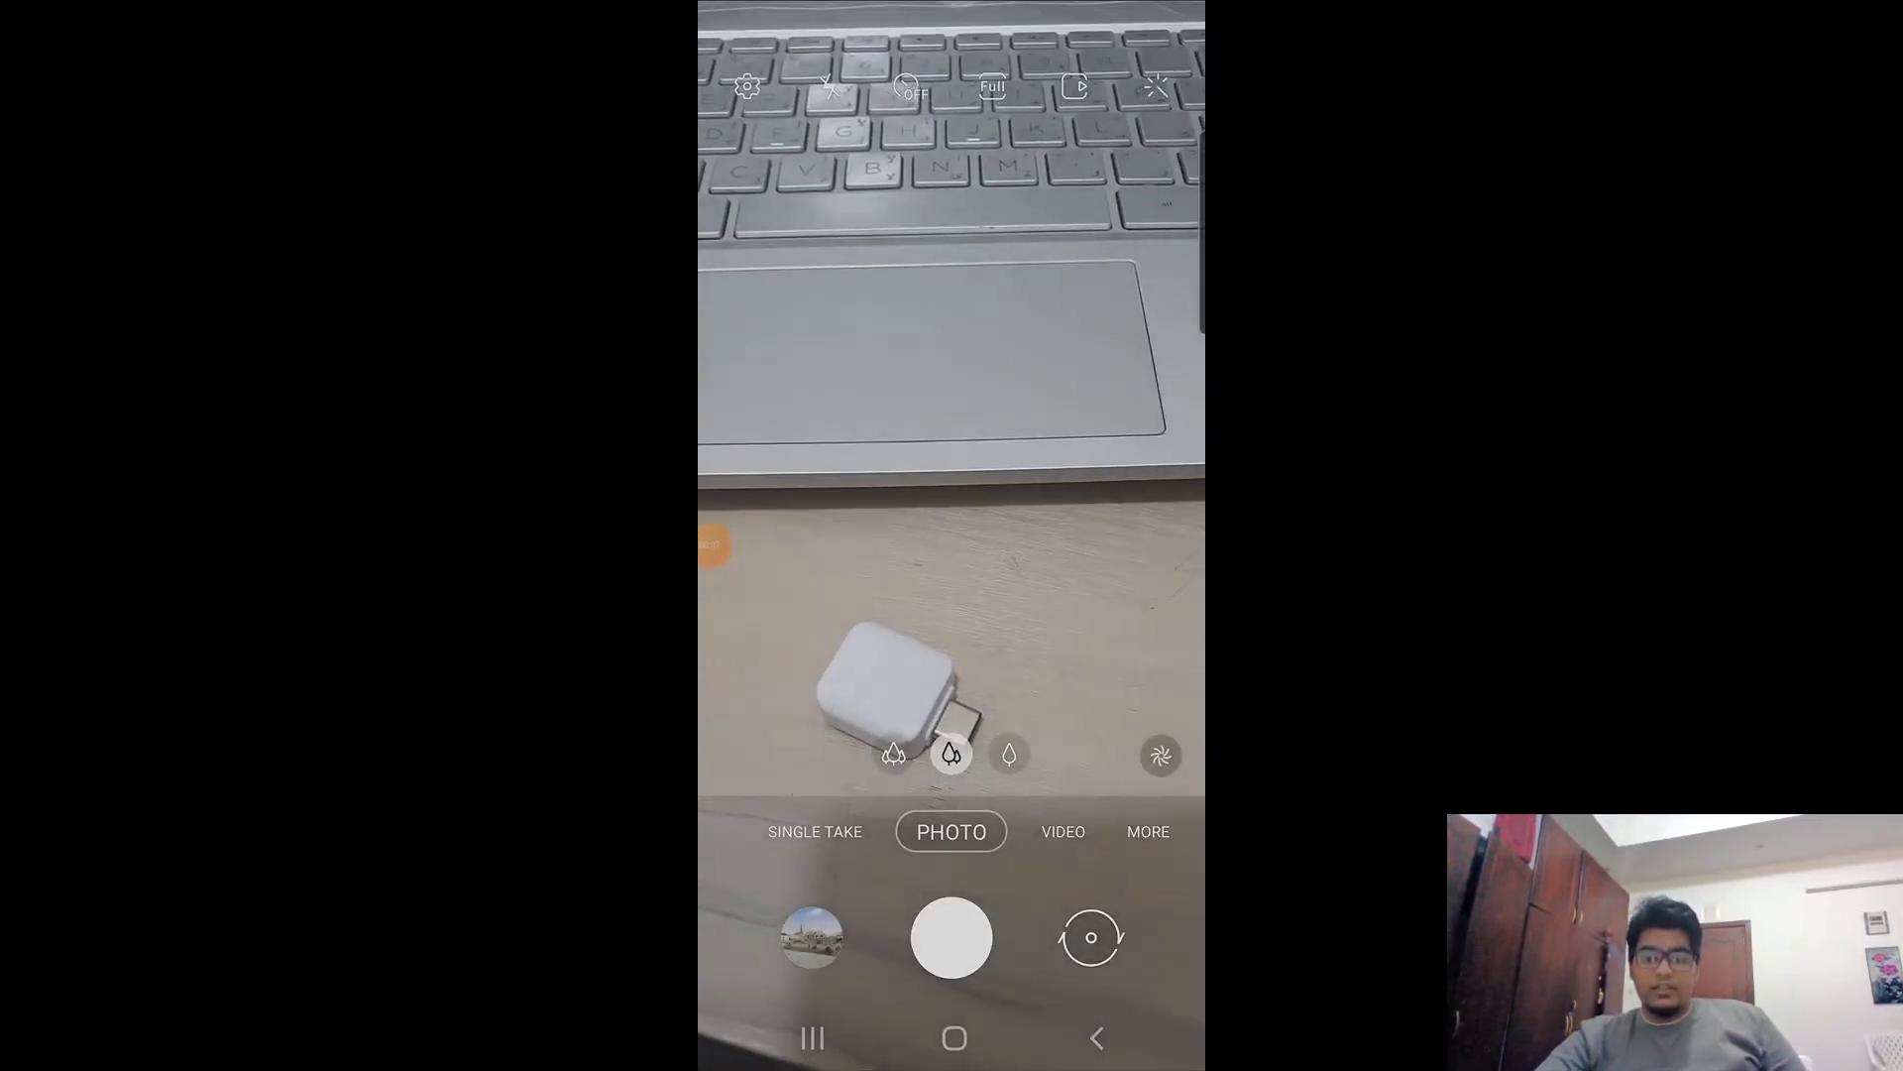
pyautogui.click(1063, 831)
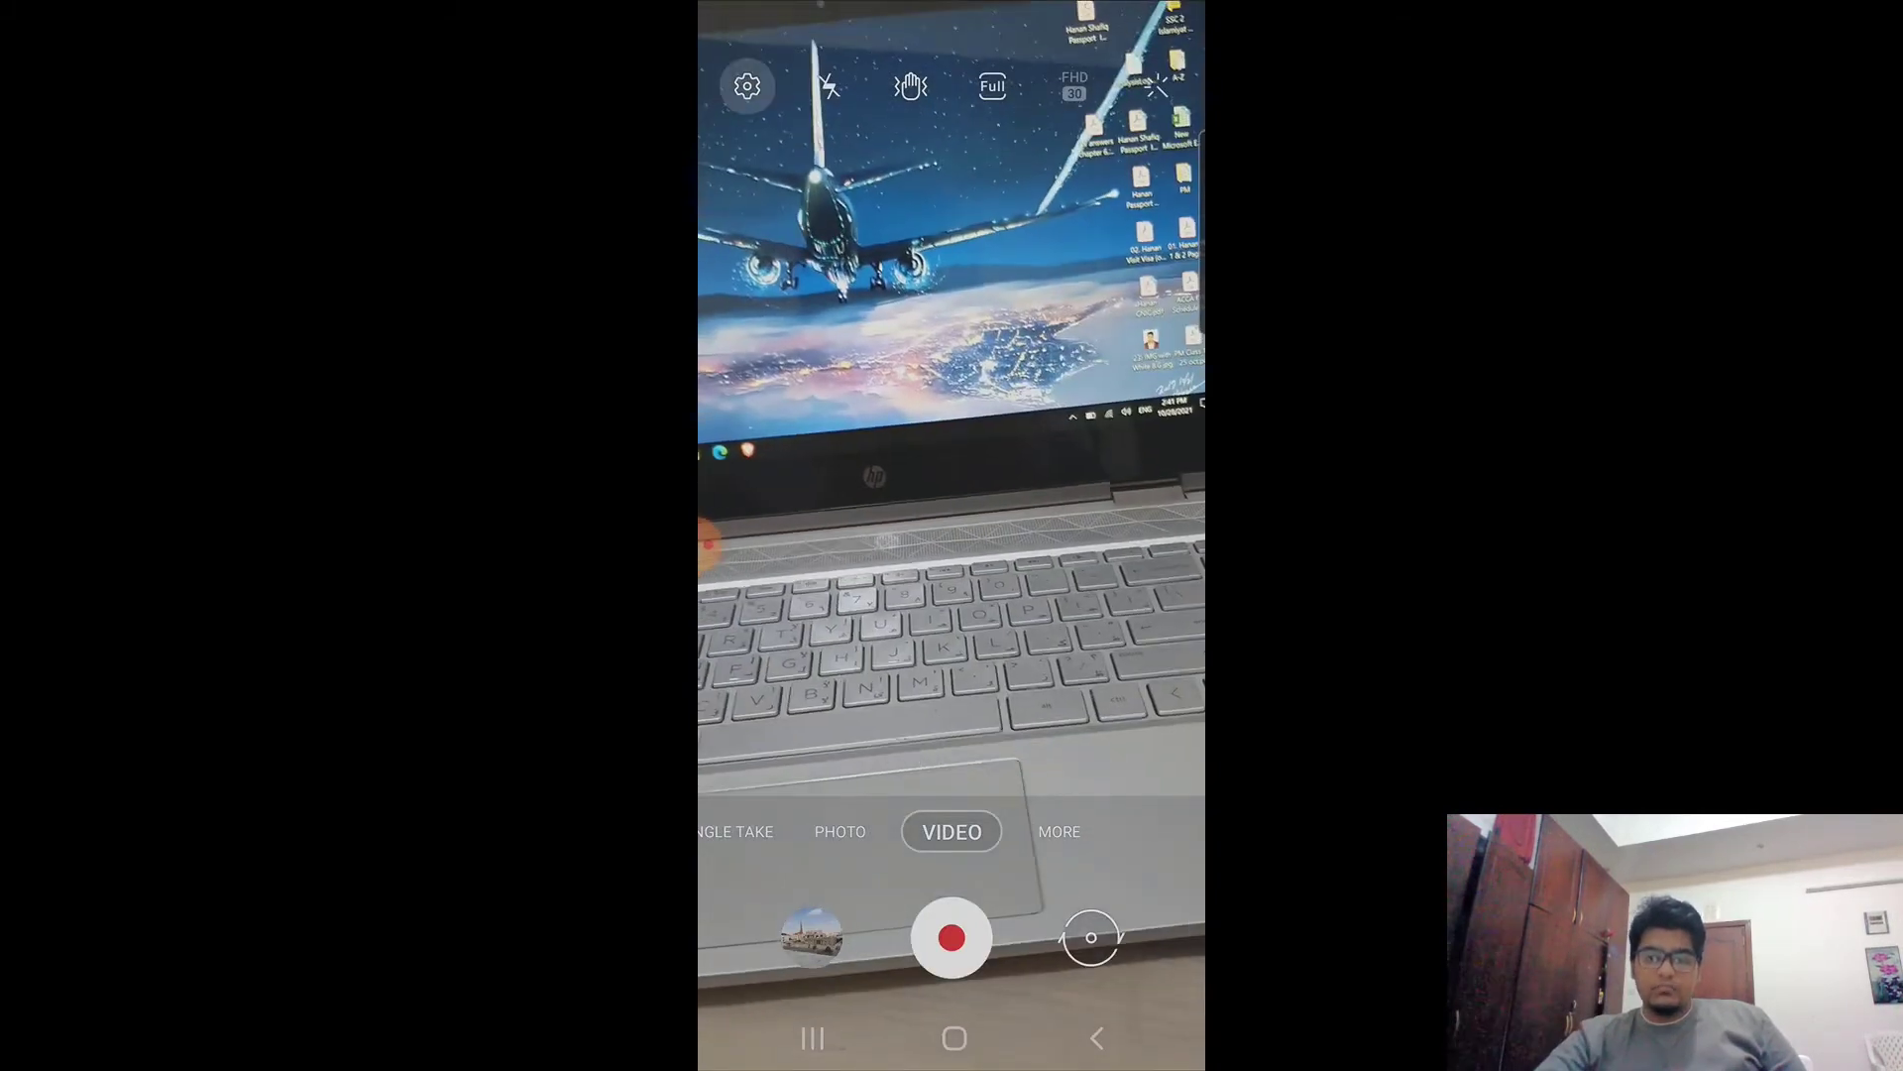
pyautogui.click(748, 87)
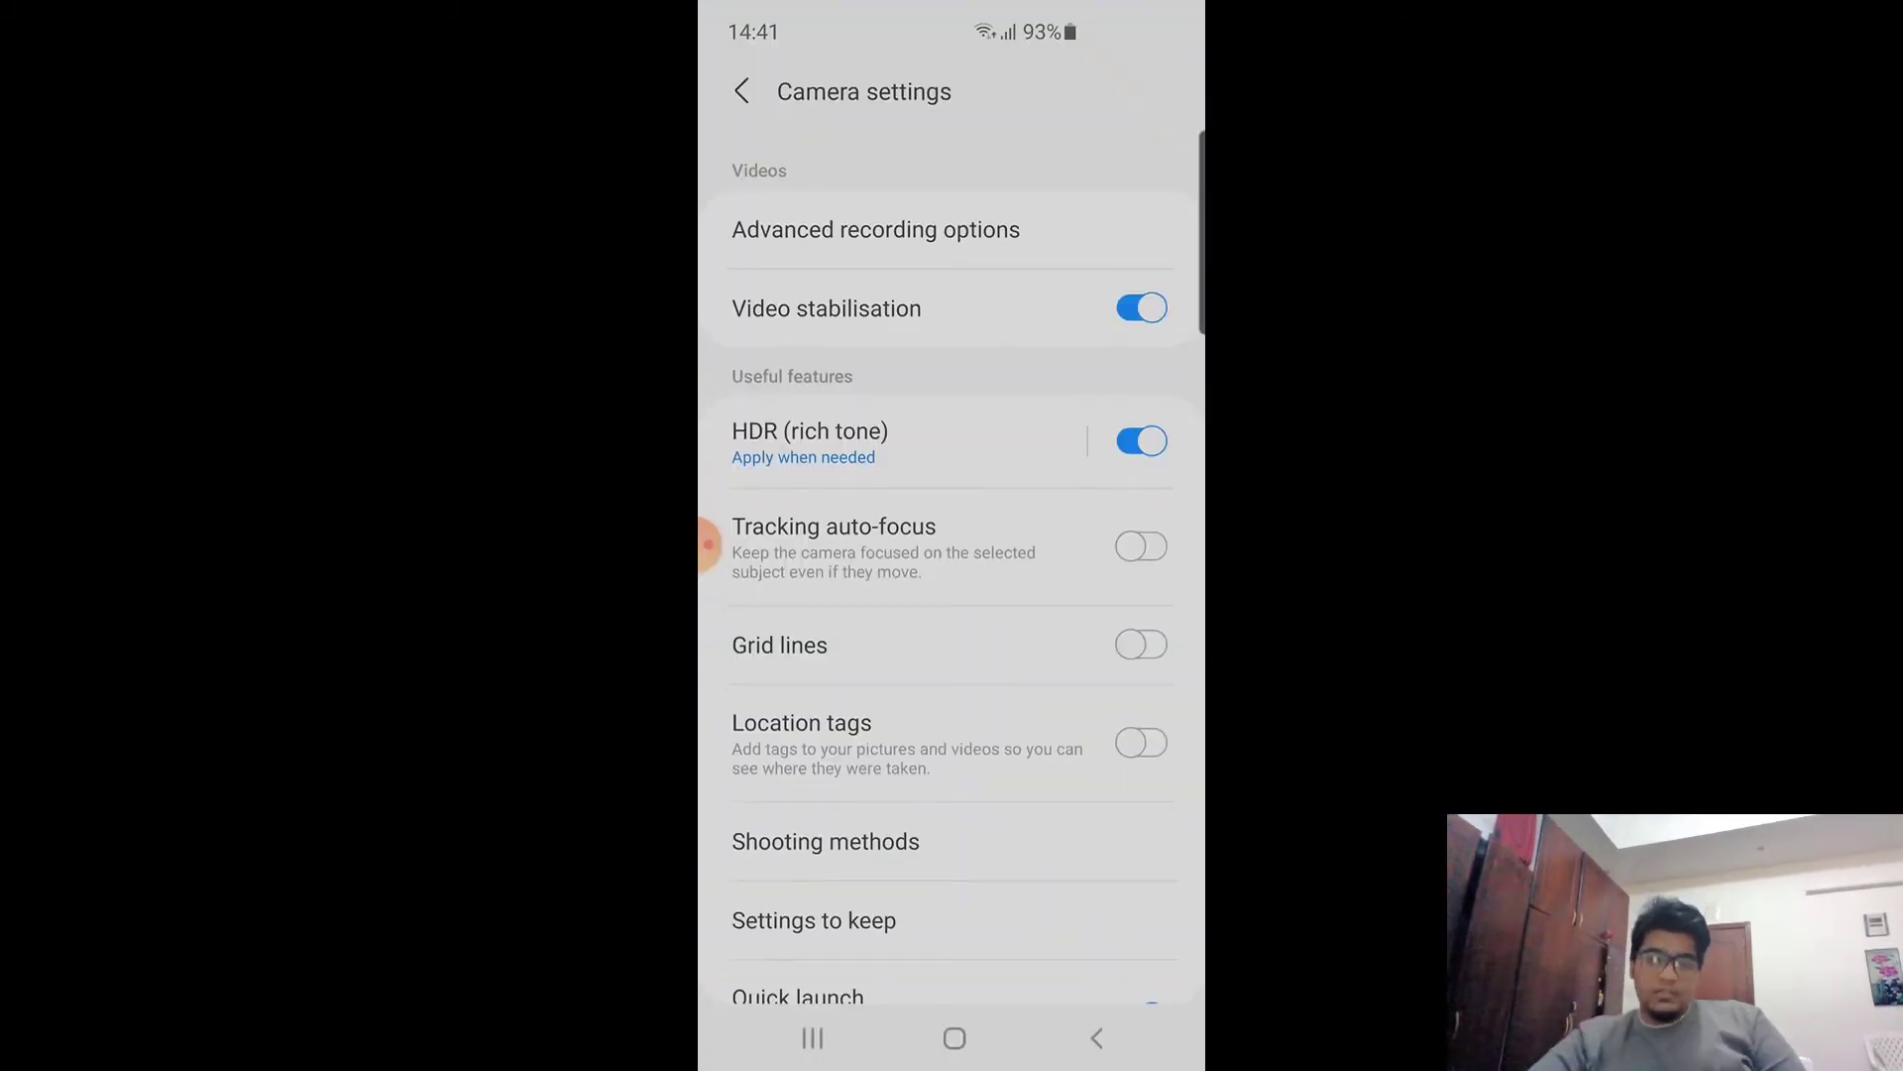
pyautogui.click(877, 229)
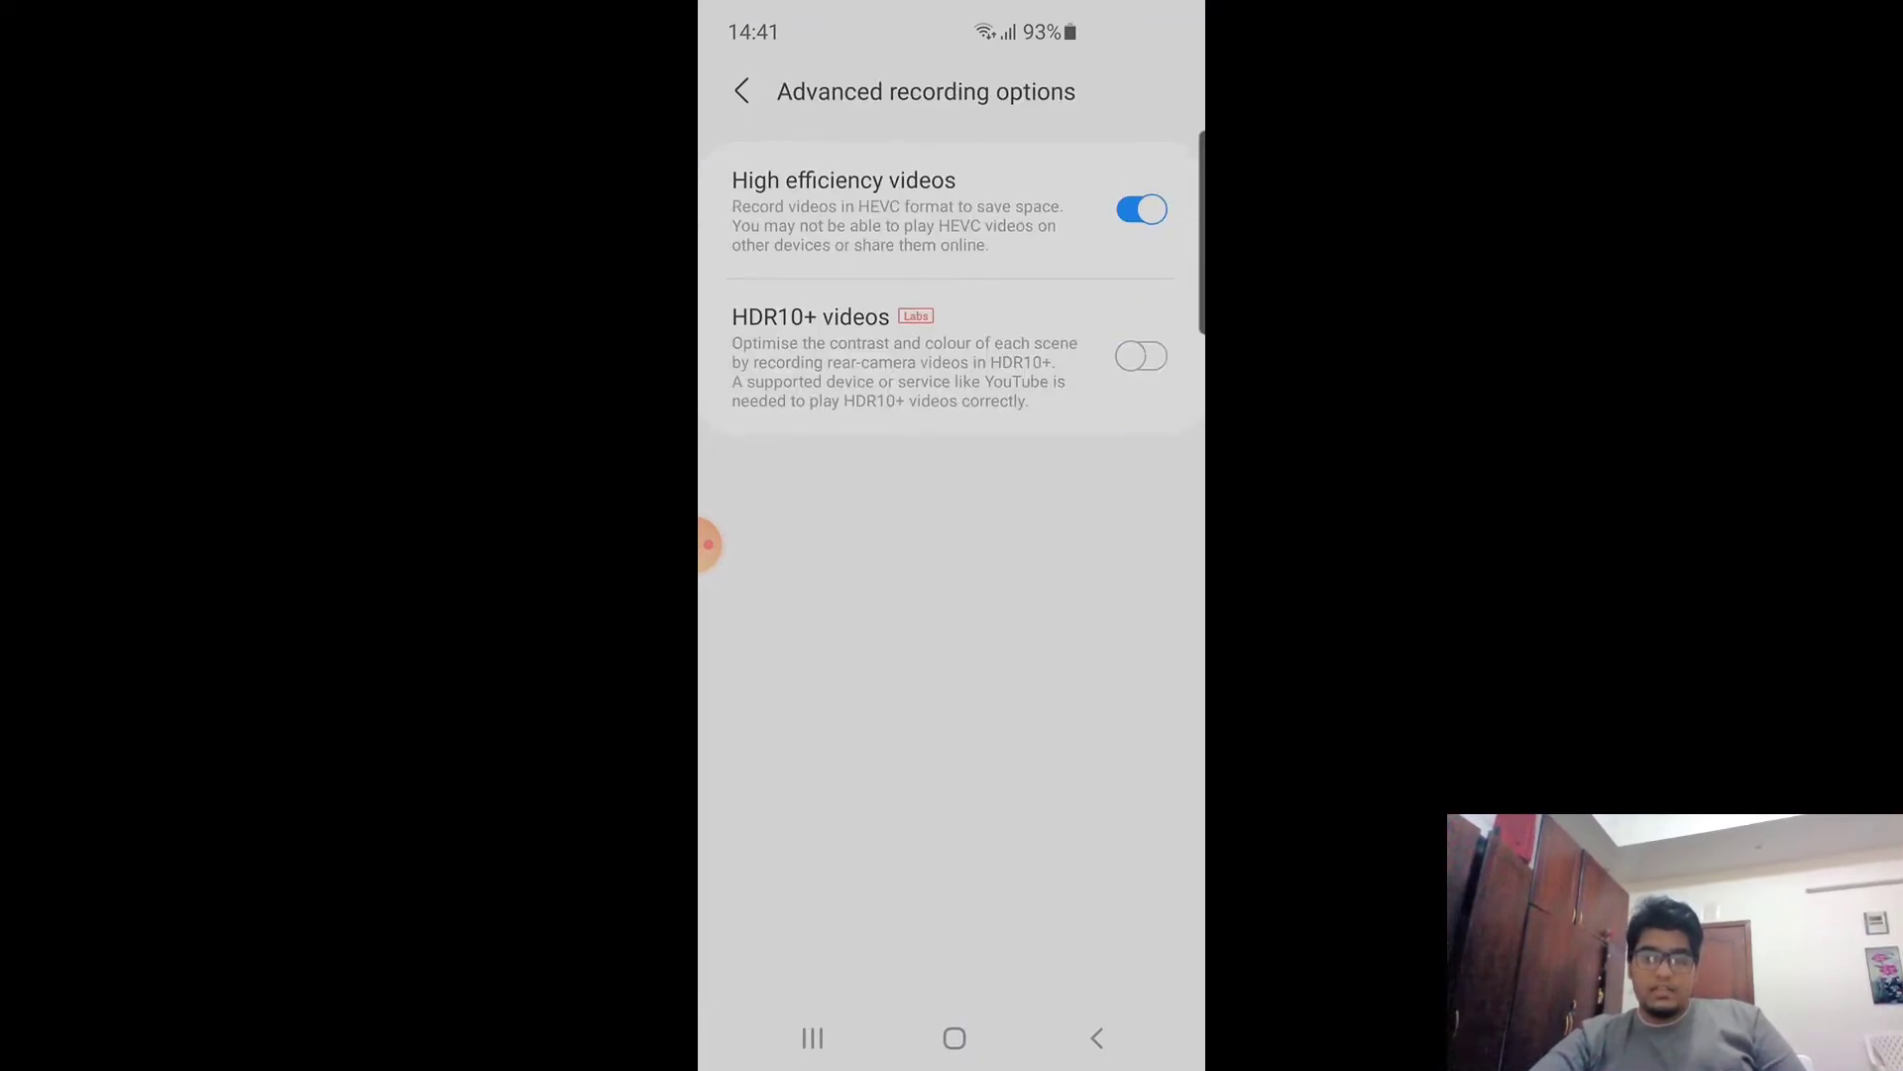
pyautogui.click(1141, 356)
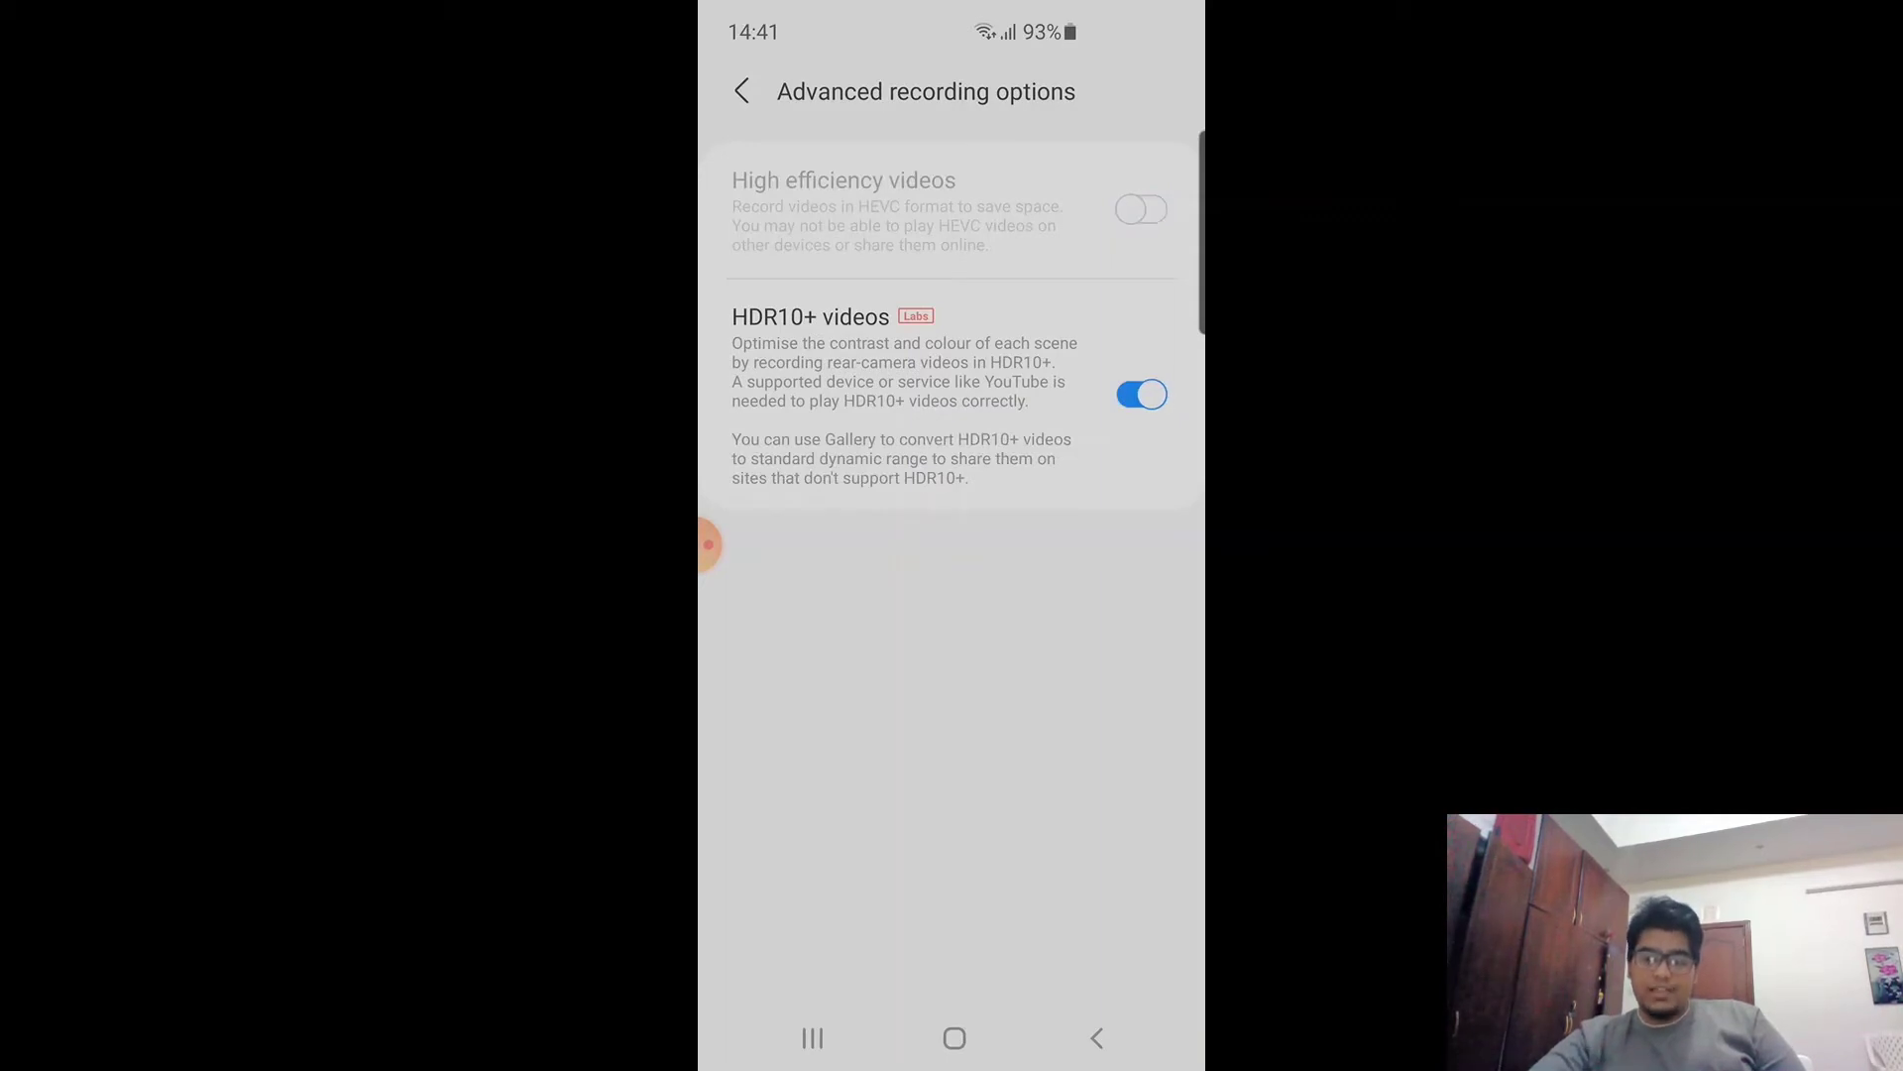
# - Return to the viewfinder and record a short test clip
pyautogui.click(741, 91)
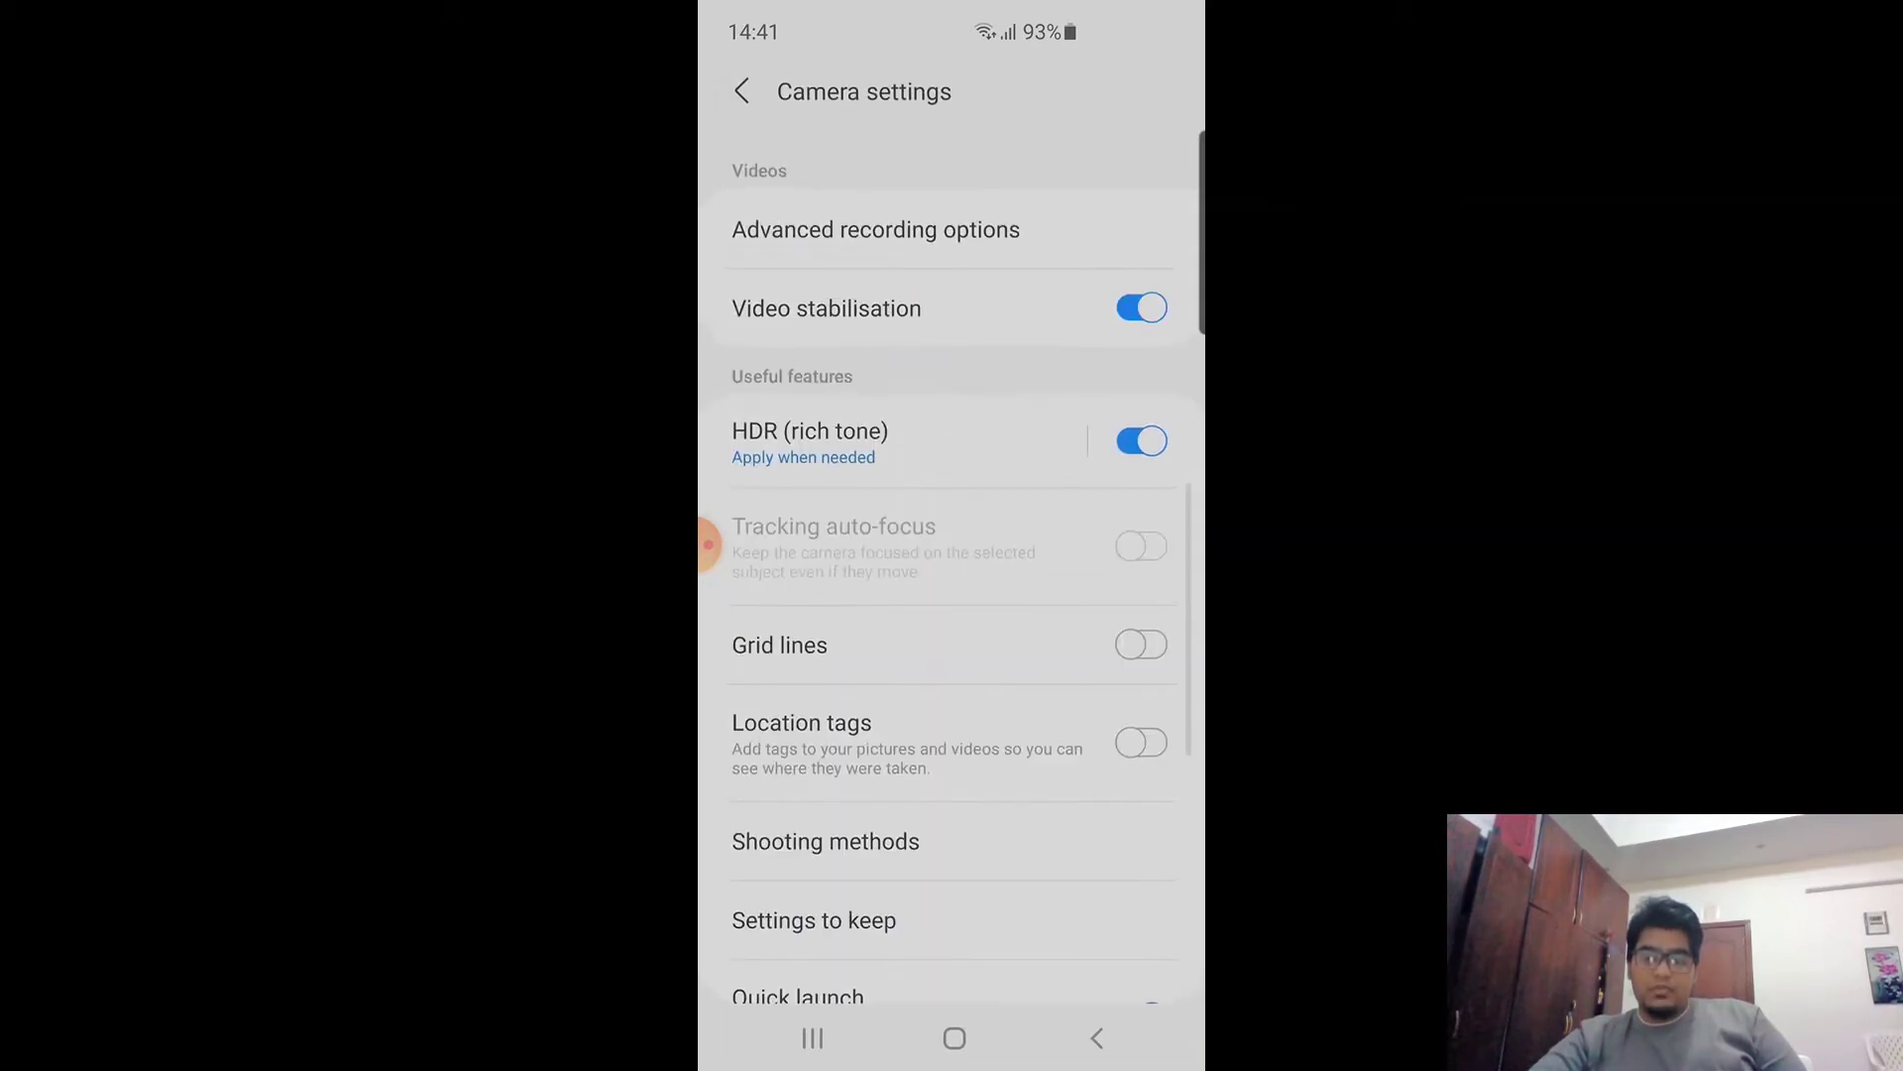
pyautogui.click(741, 95)
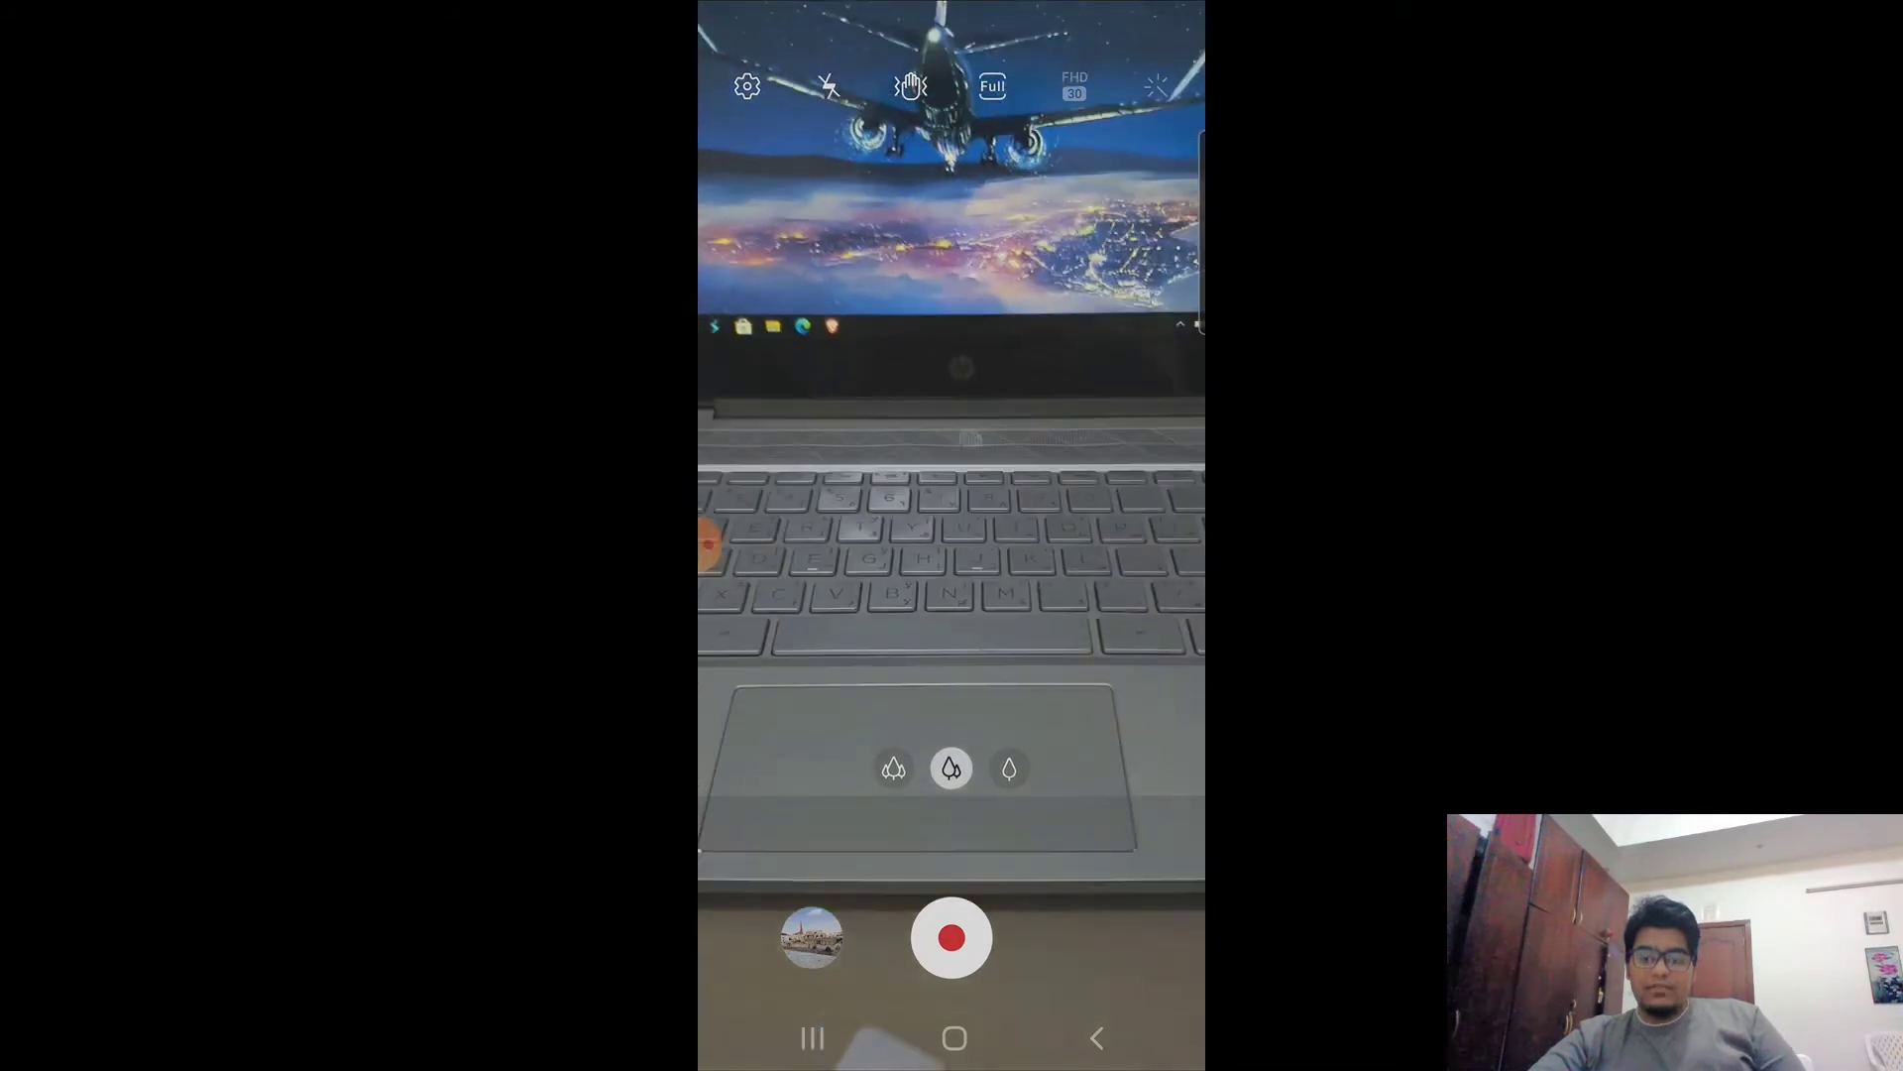
pyautogui.click(952, 937)
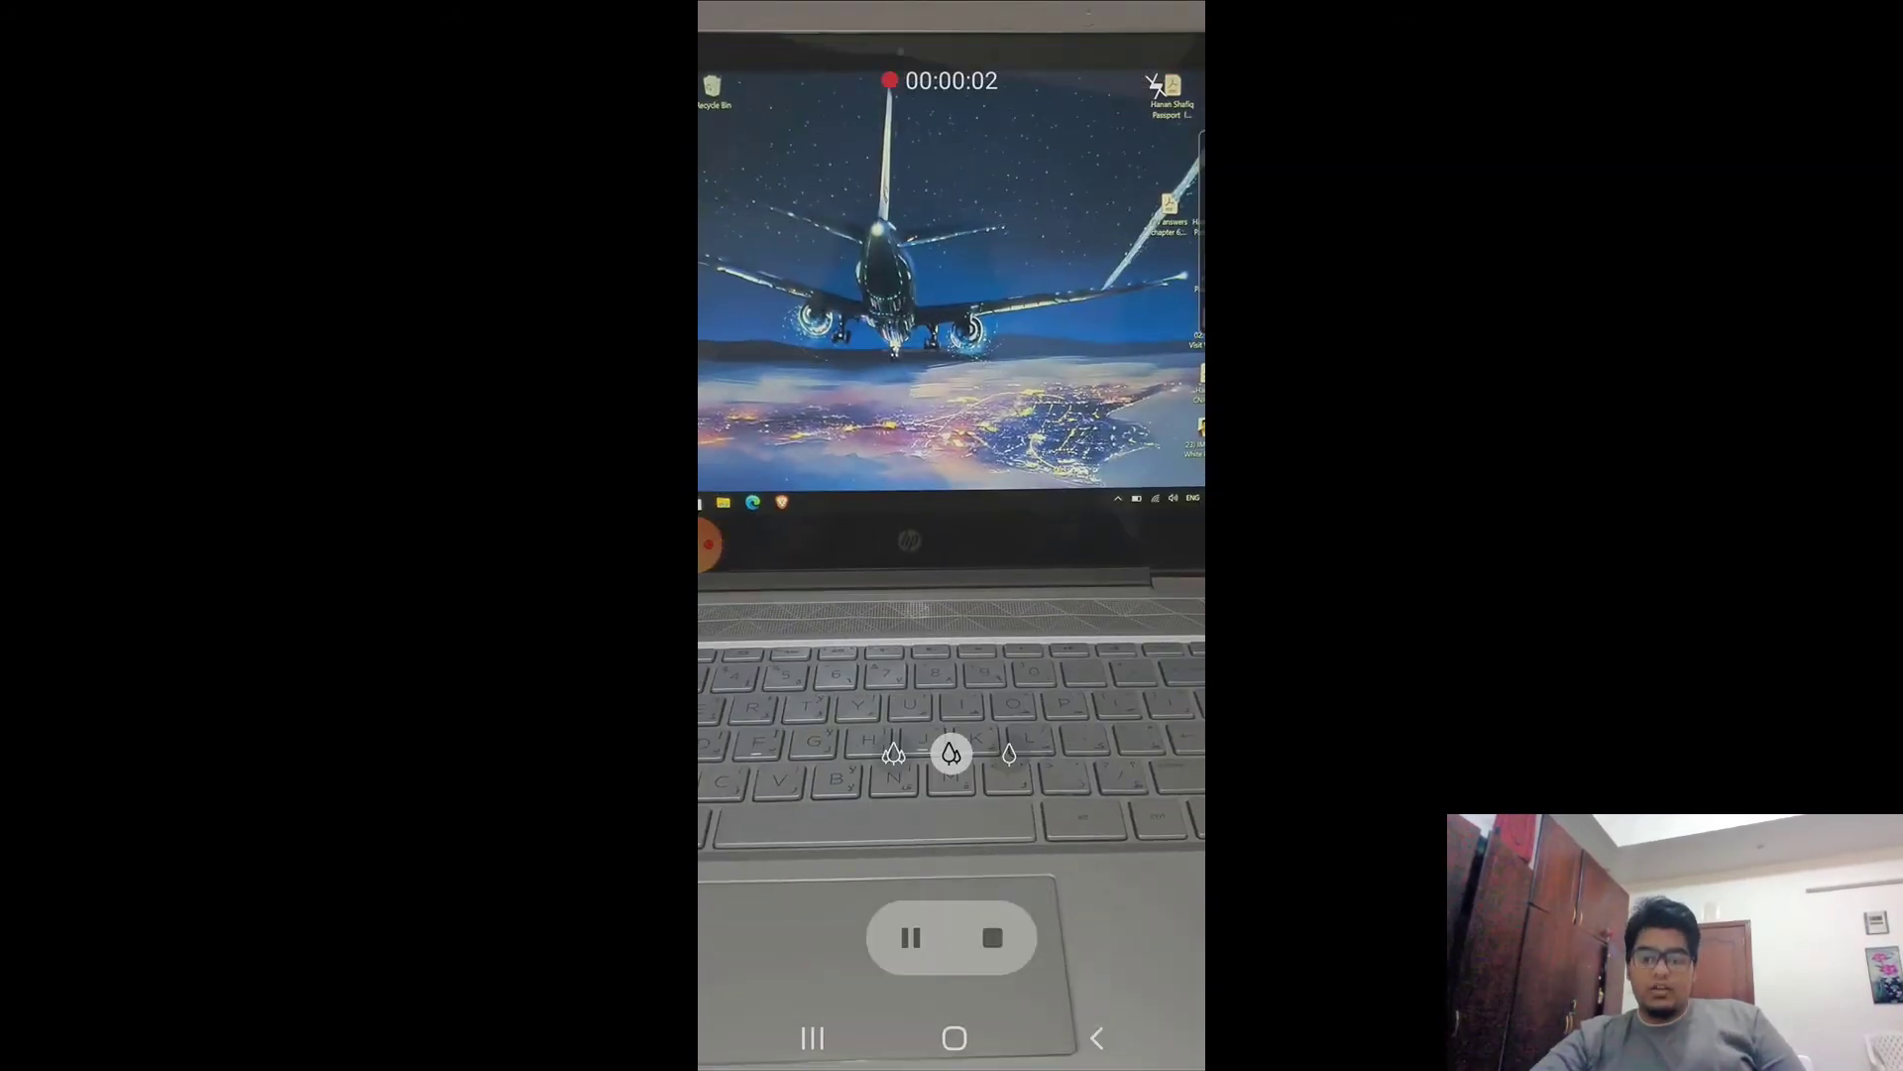
pyautogui.click(992, 936)
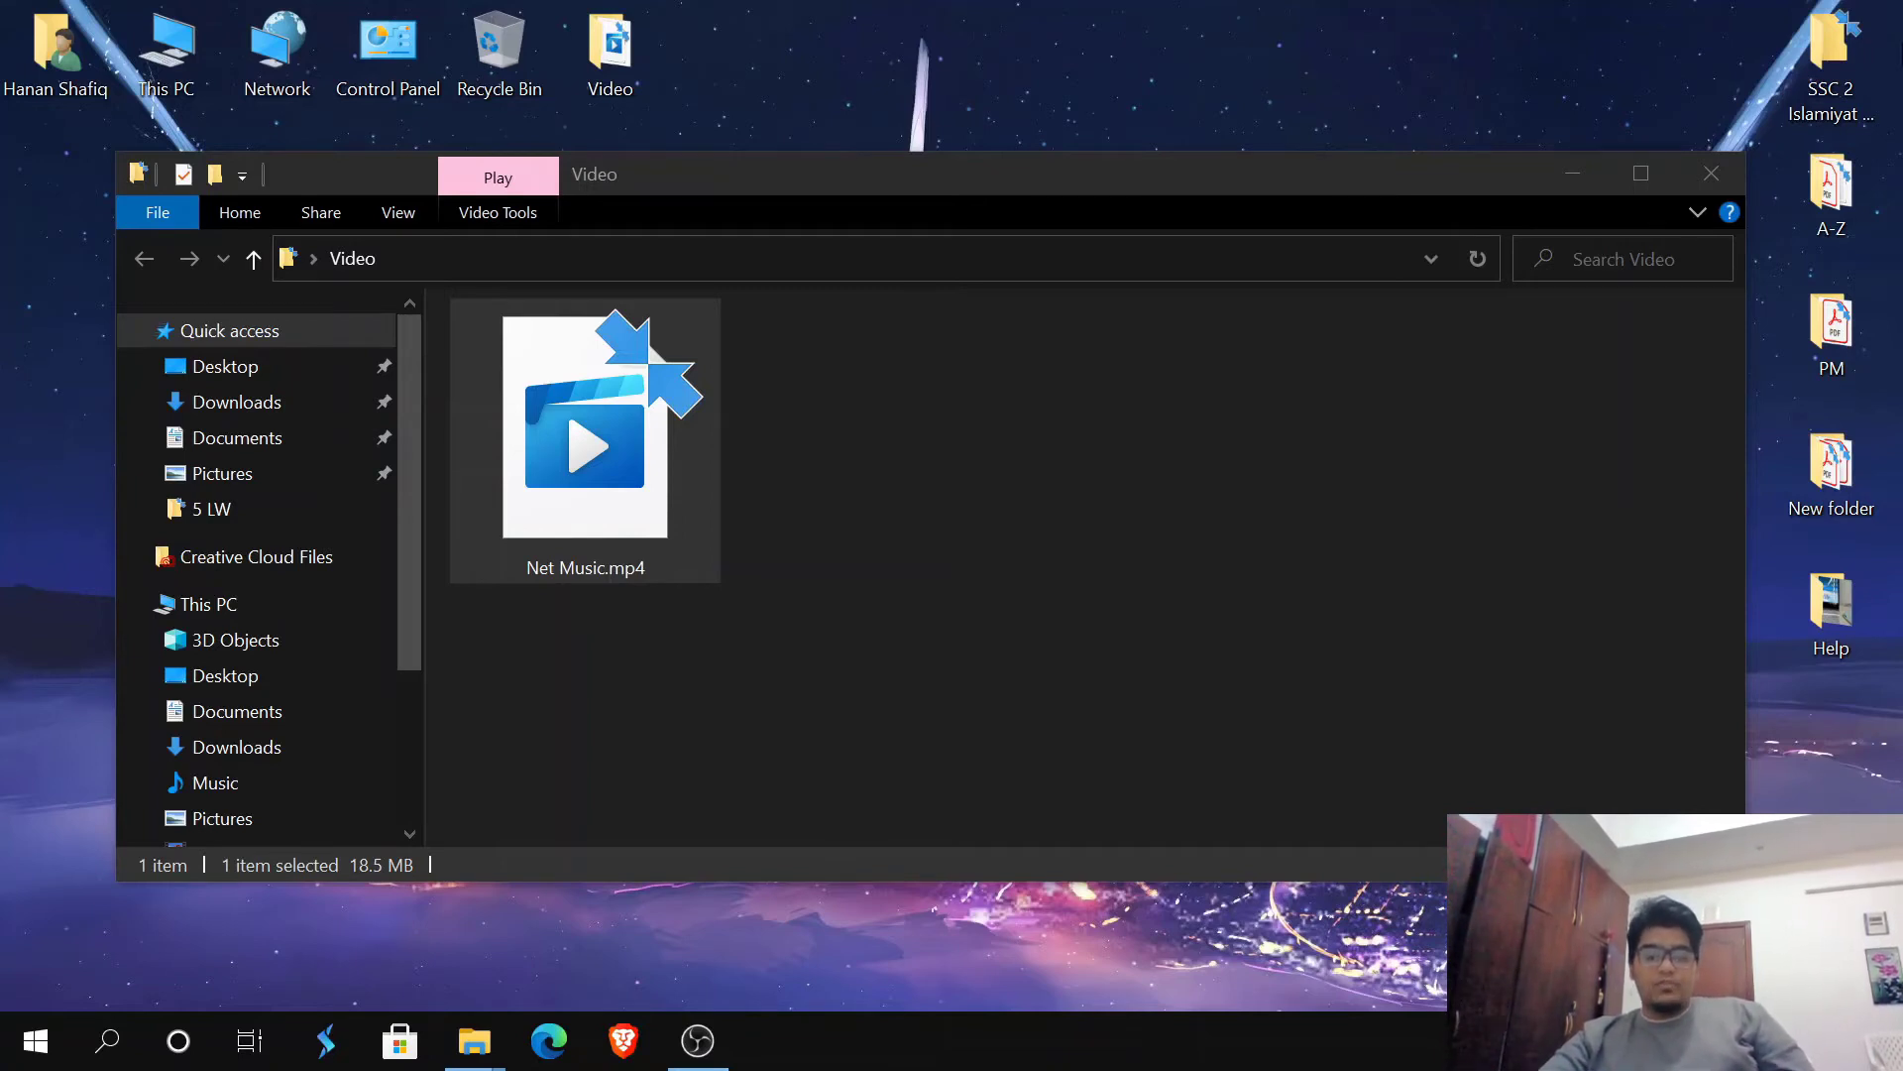
# - Refresh the desktop twice, then bring up Brave from the taskbar
pyautogui.rightClick(1295, 8)
pyautogui.click(1316, 103)
pyautogui.rightClick(1292, 46)
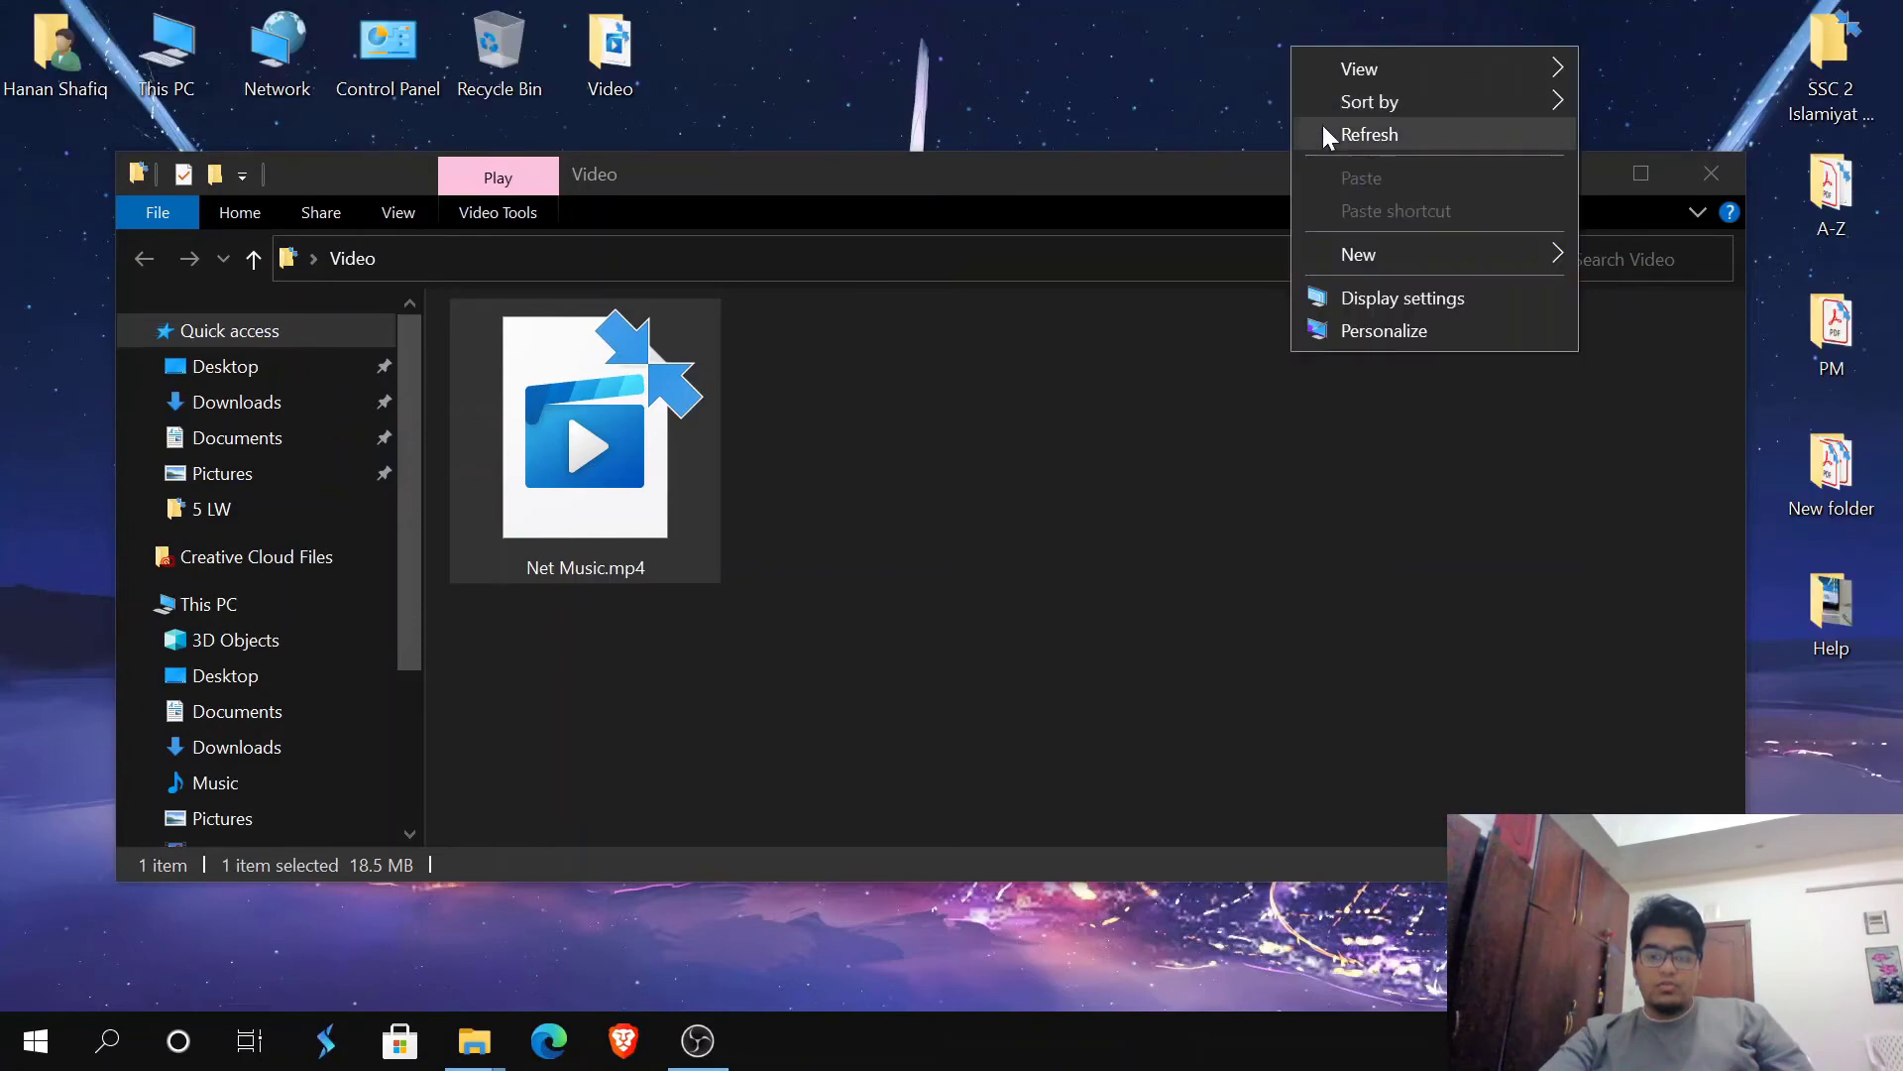
pyautogui.click(1323, 129)
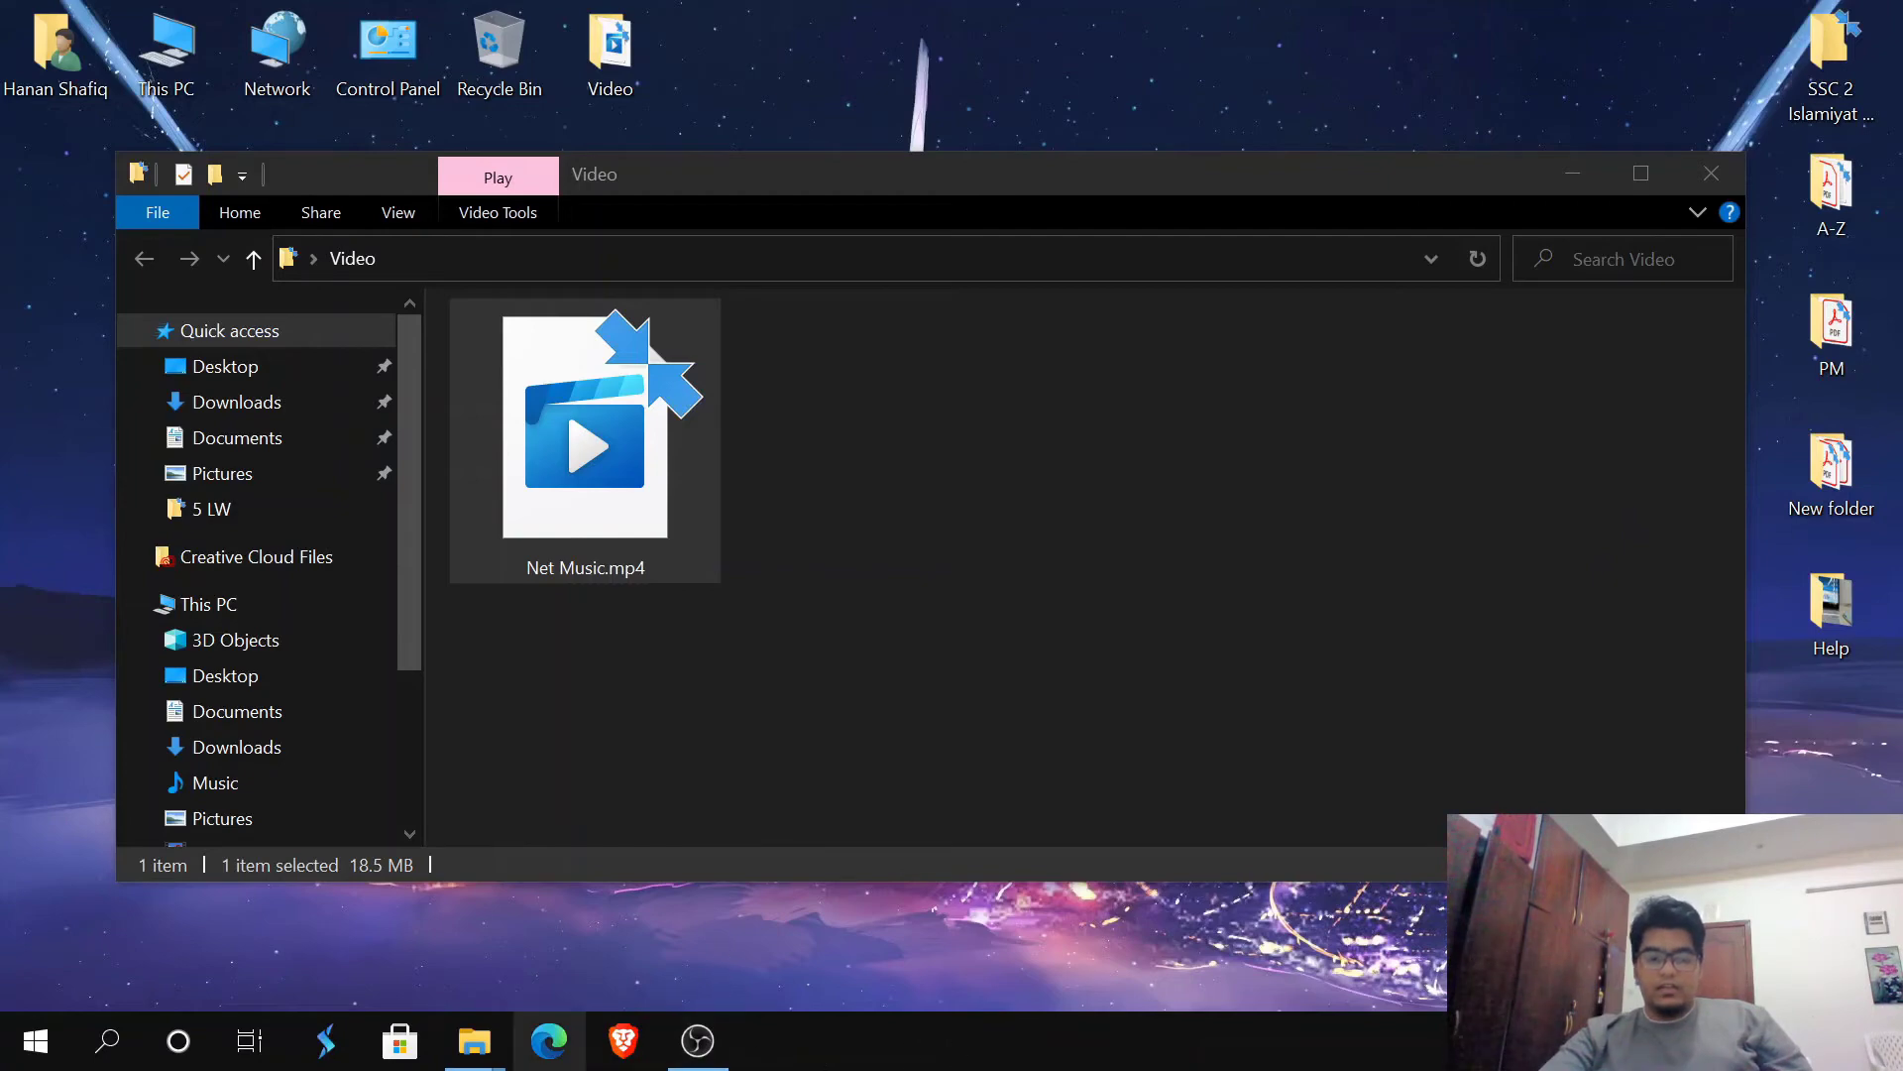
pyautogui.click(644, 1049)
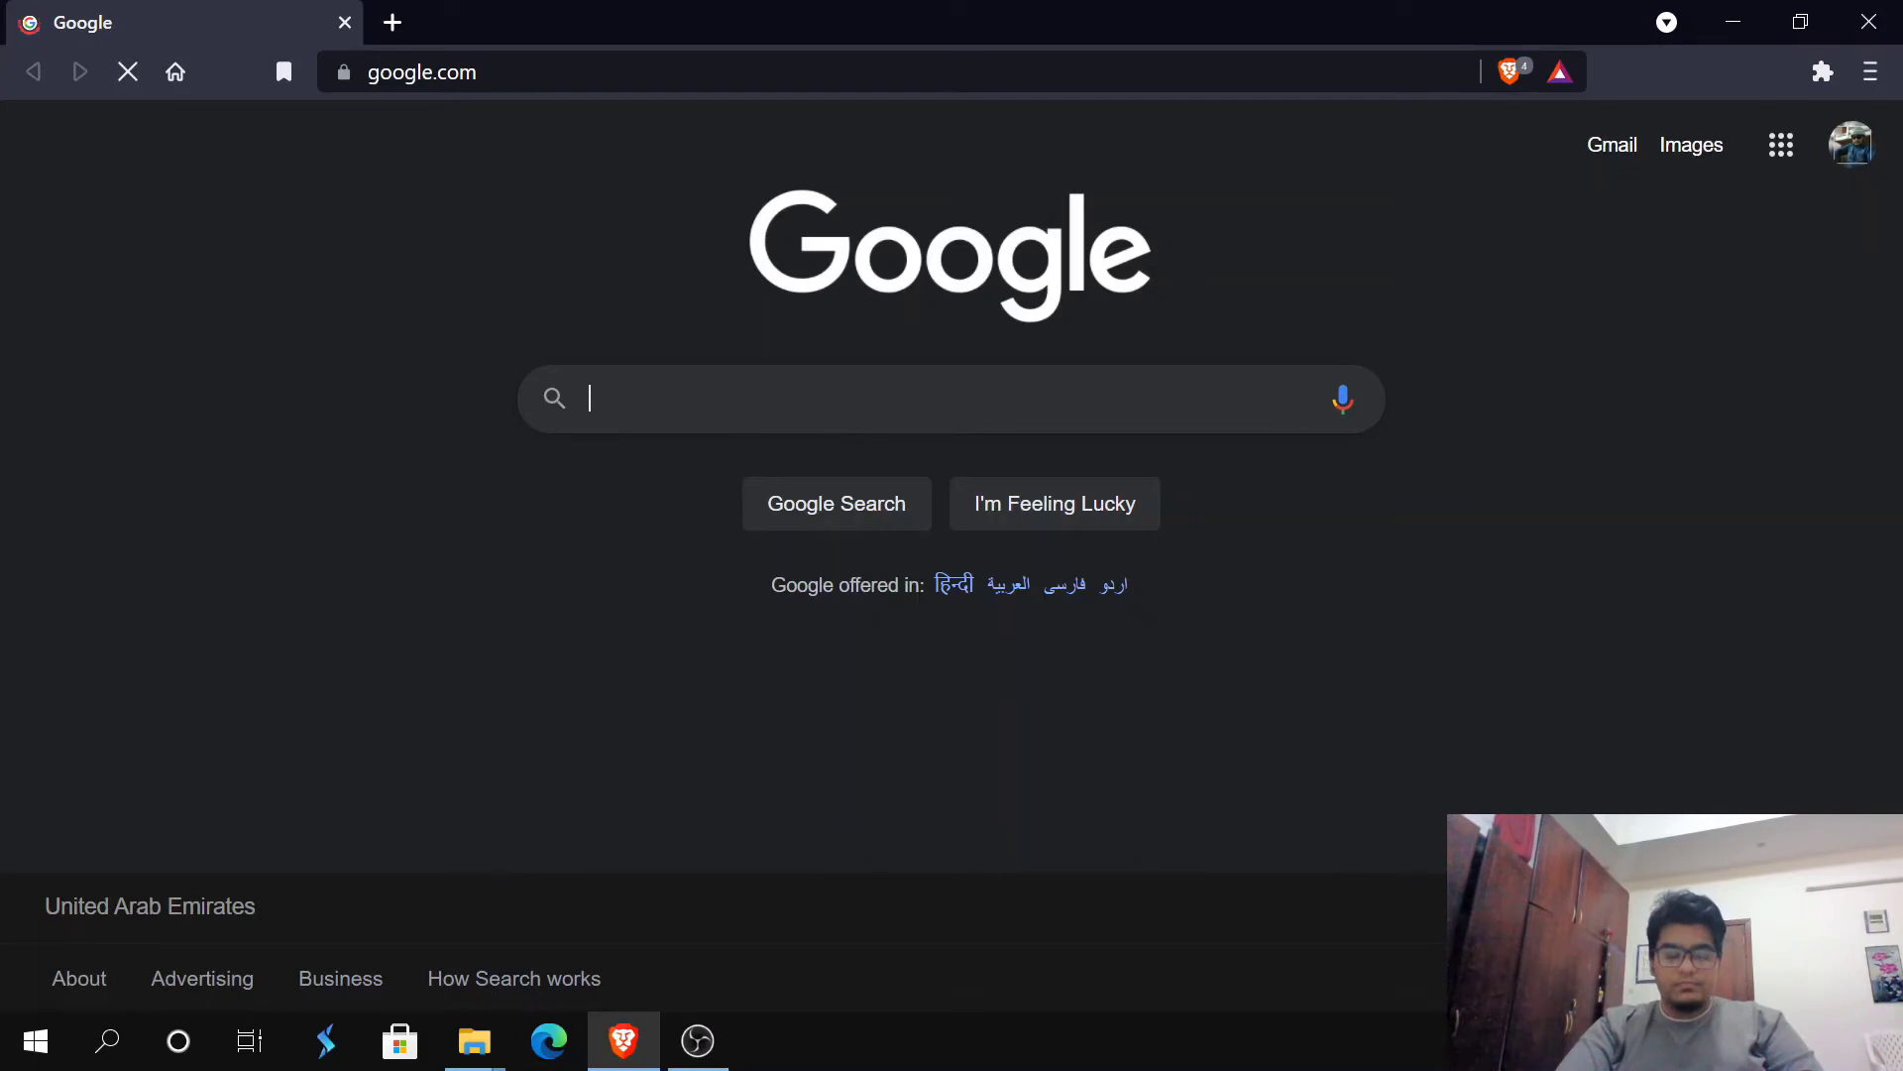
# - Search Google for 'download hevc video extensions' and open the Codecs.com HEVC Video Extension 1.0.42701 result
pyautogui.write('download h')
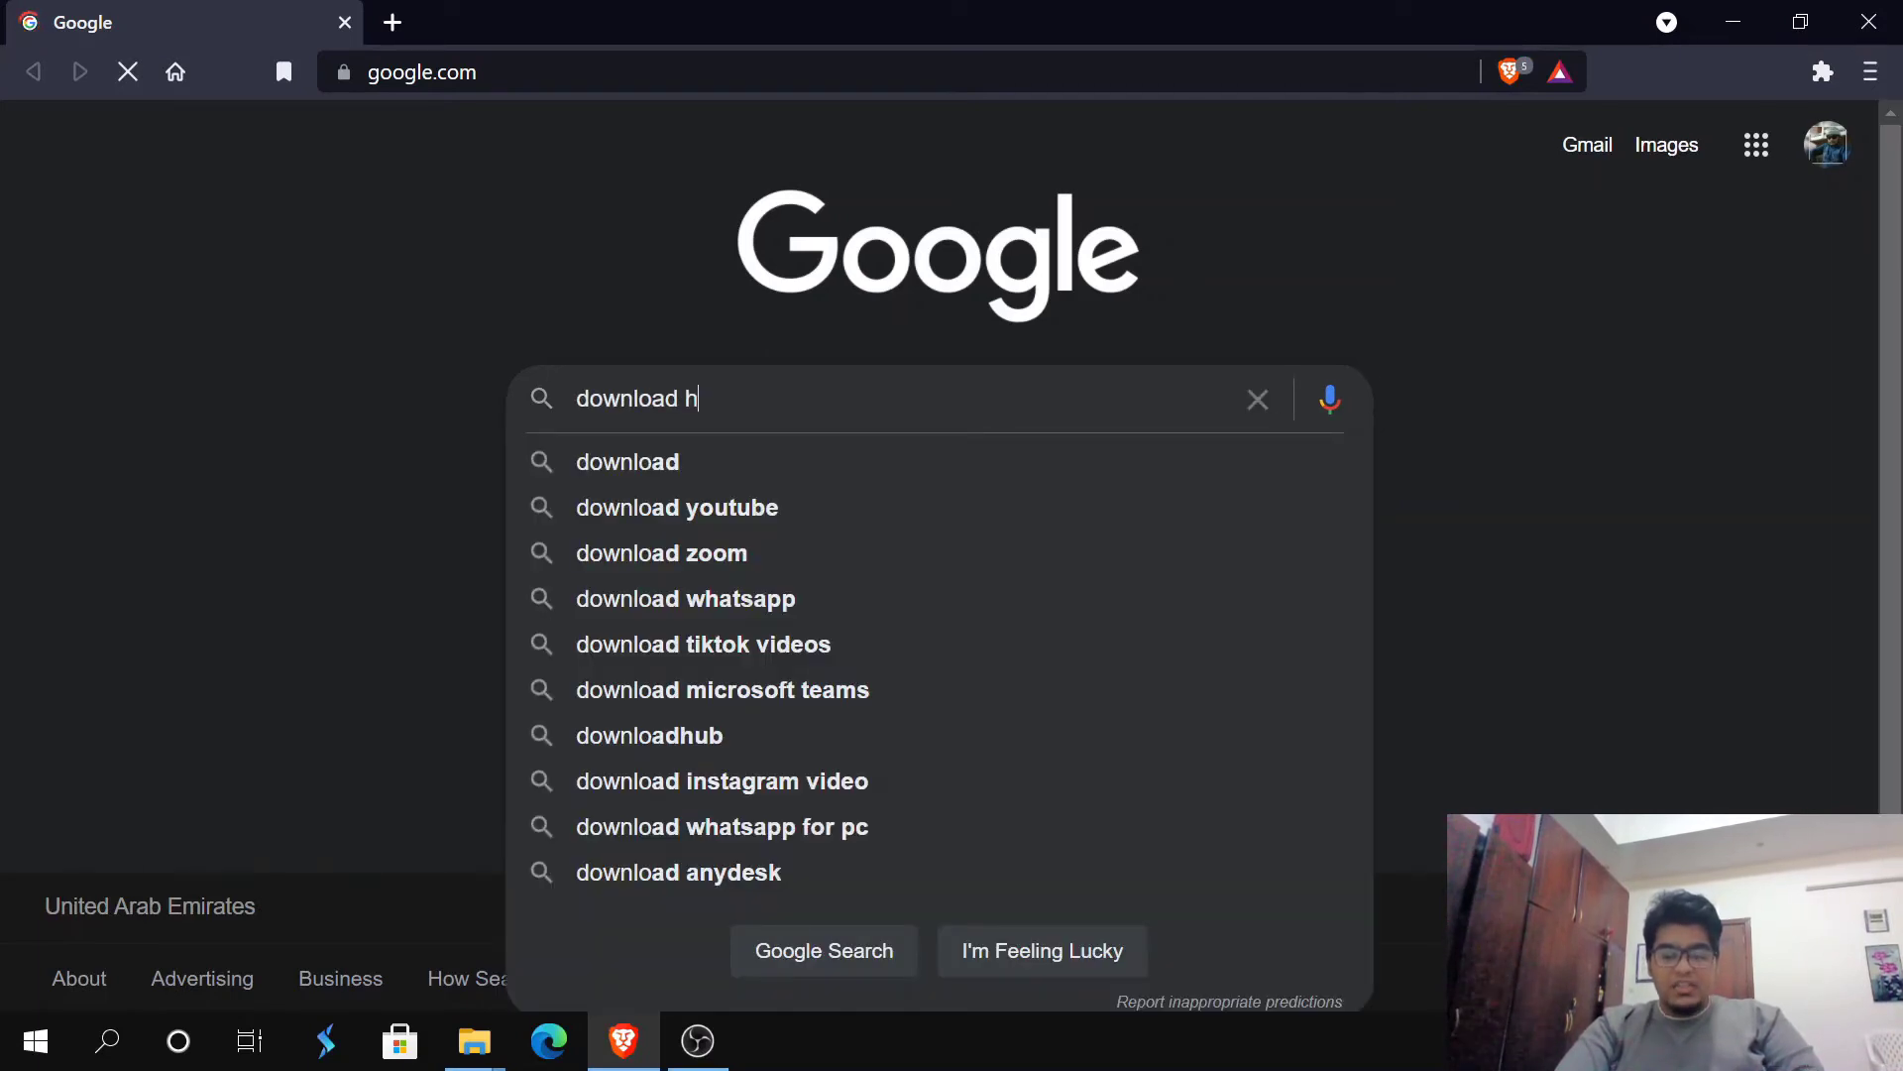
pyautogui.write('evc')
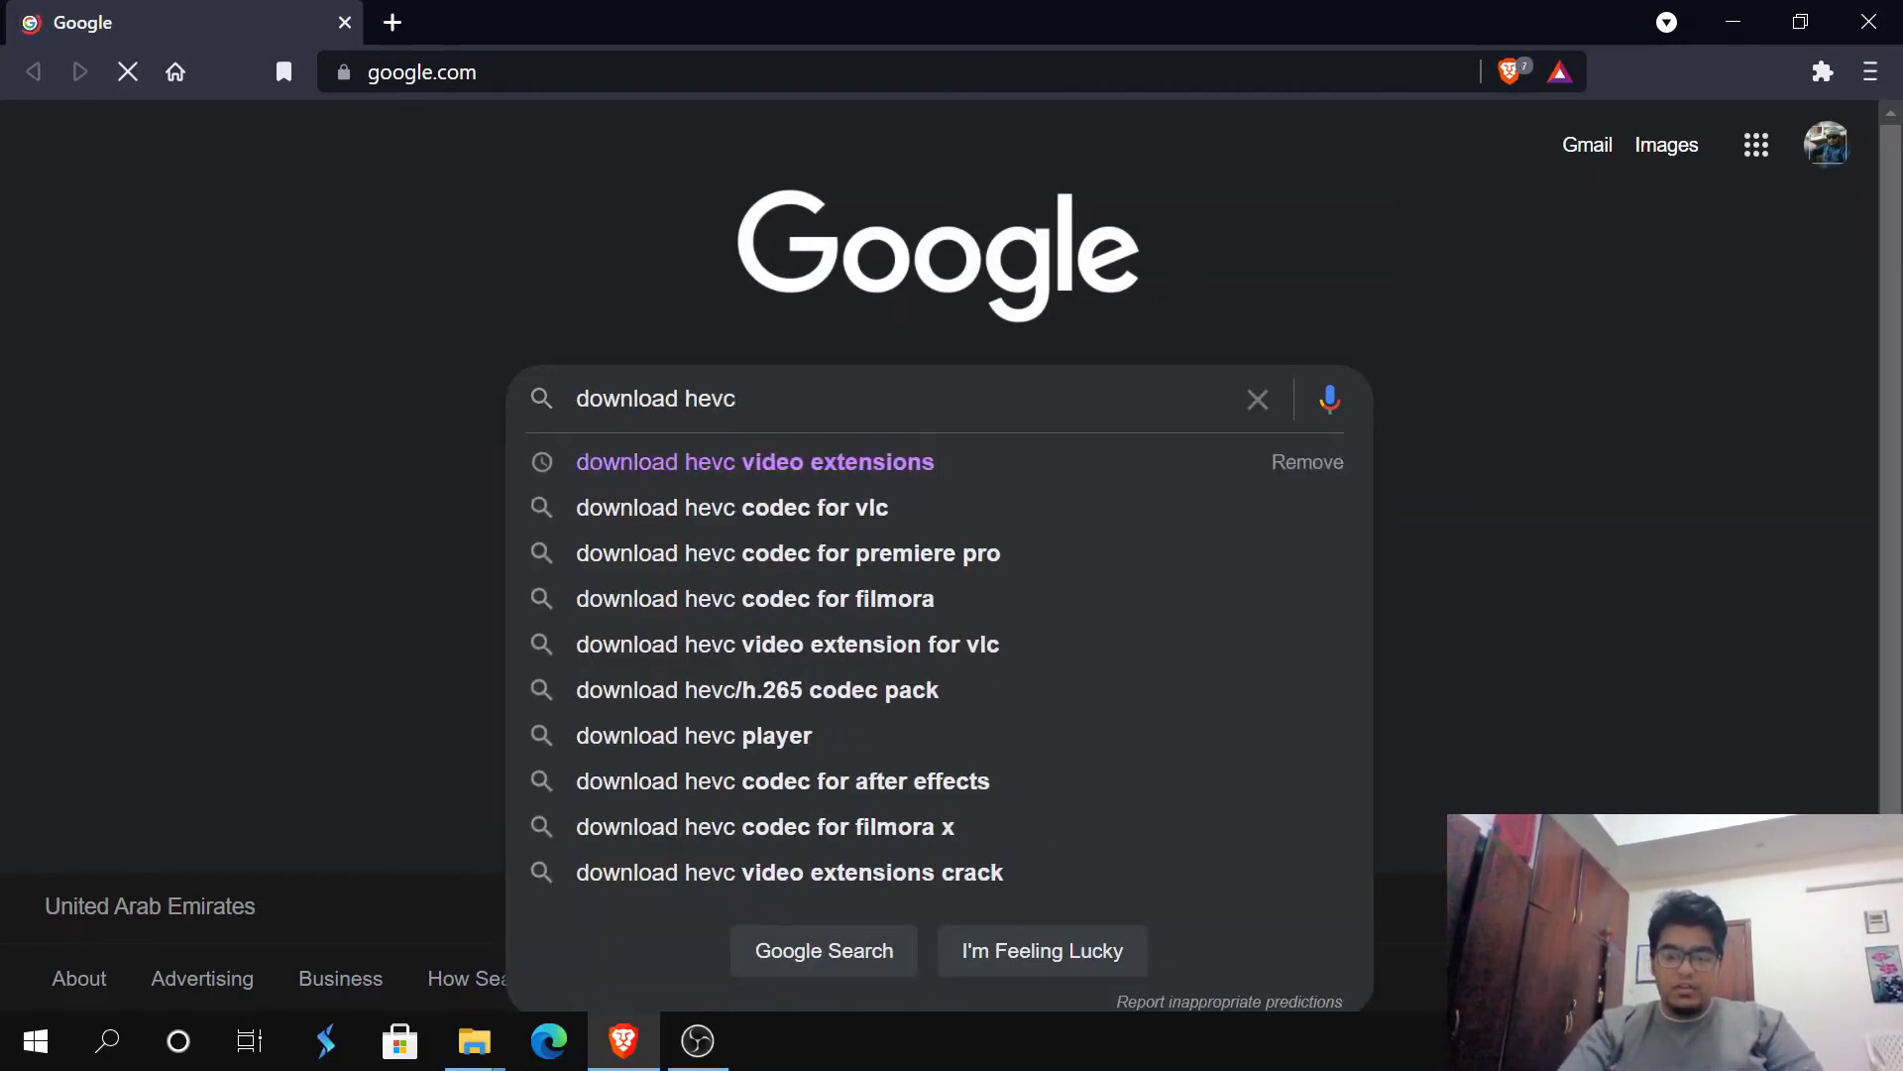
pyautogui.press('Down')
pyautogui.press('Return')
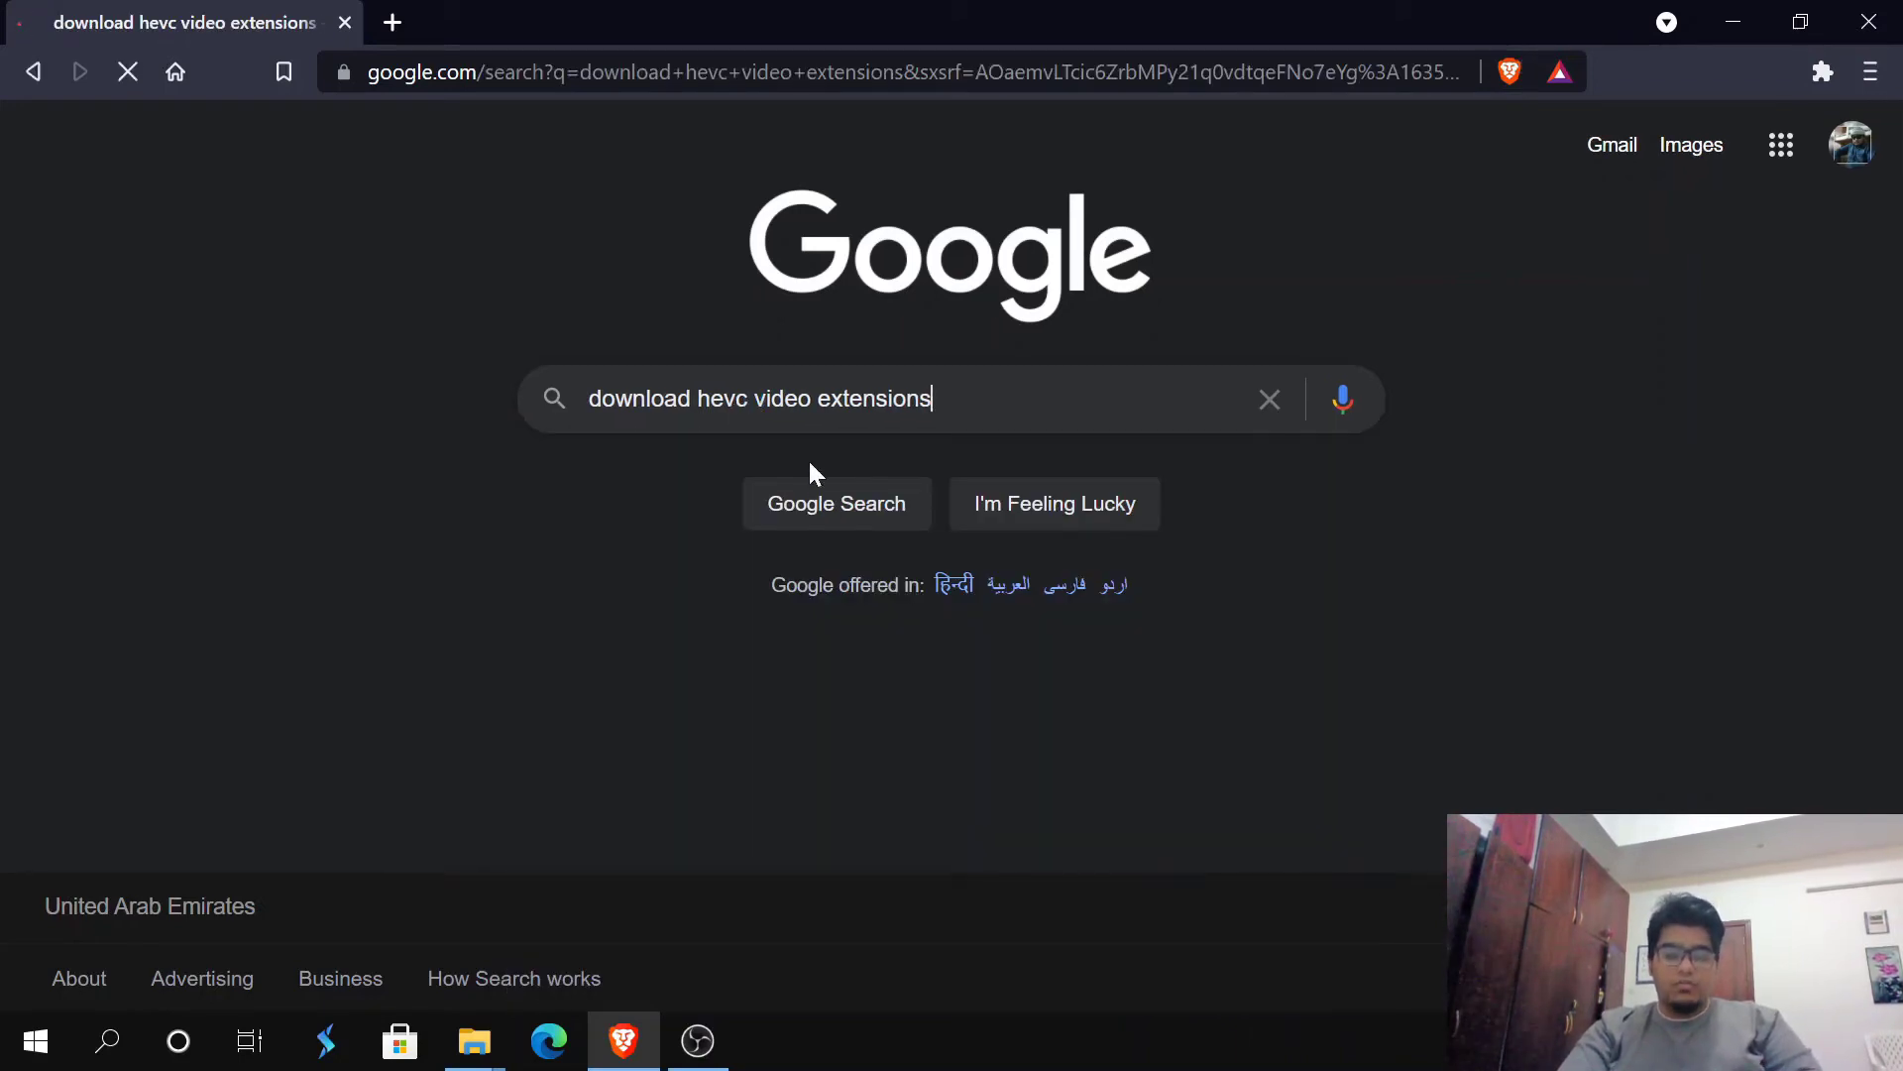
pyautogui.click(218, 440)
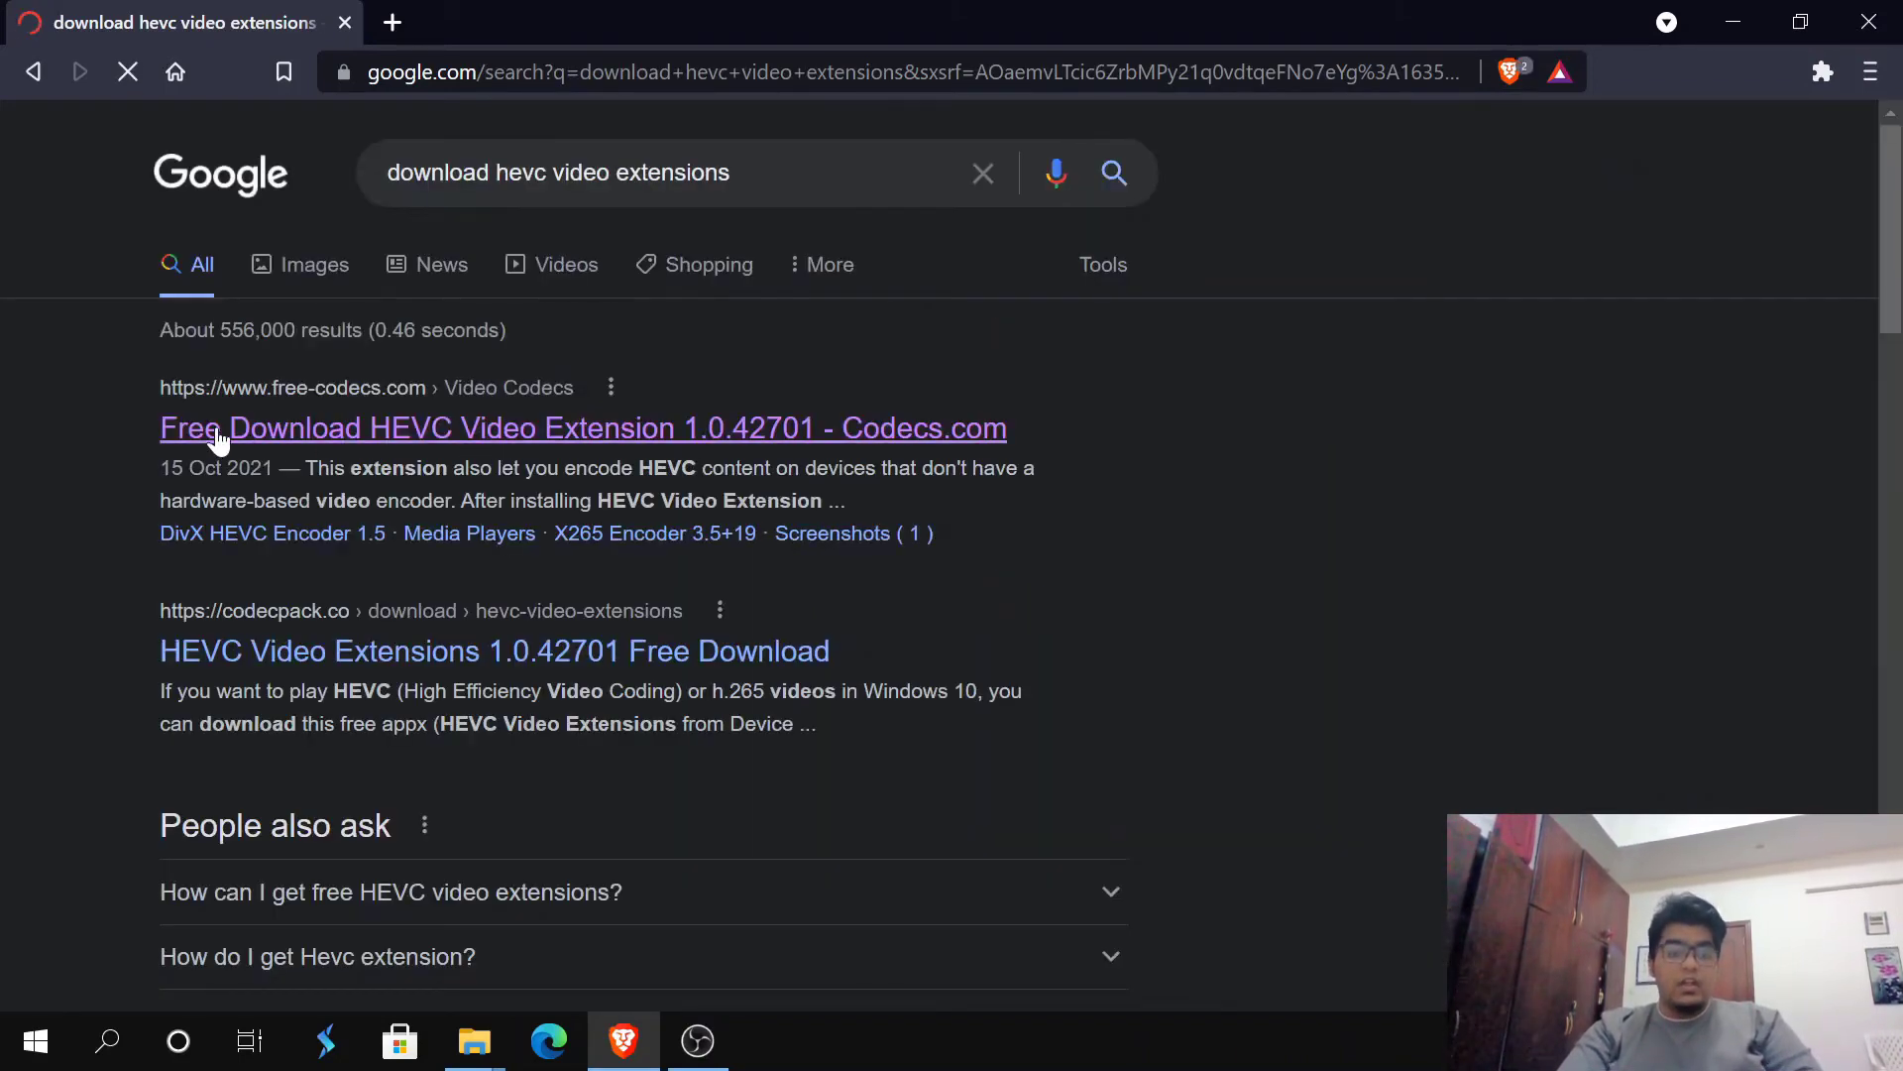
# - Download the x64 HEVC Video Extension 1.0.42701 Appx package from codecs.com and save it to the Desktop
pyautogui.click(406, 437)
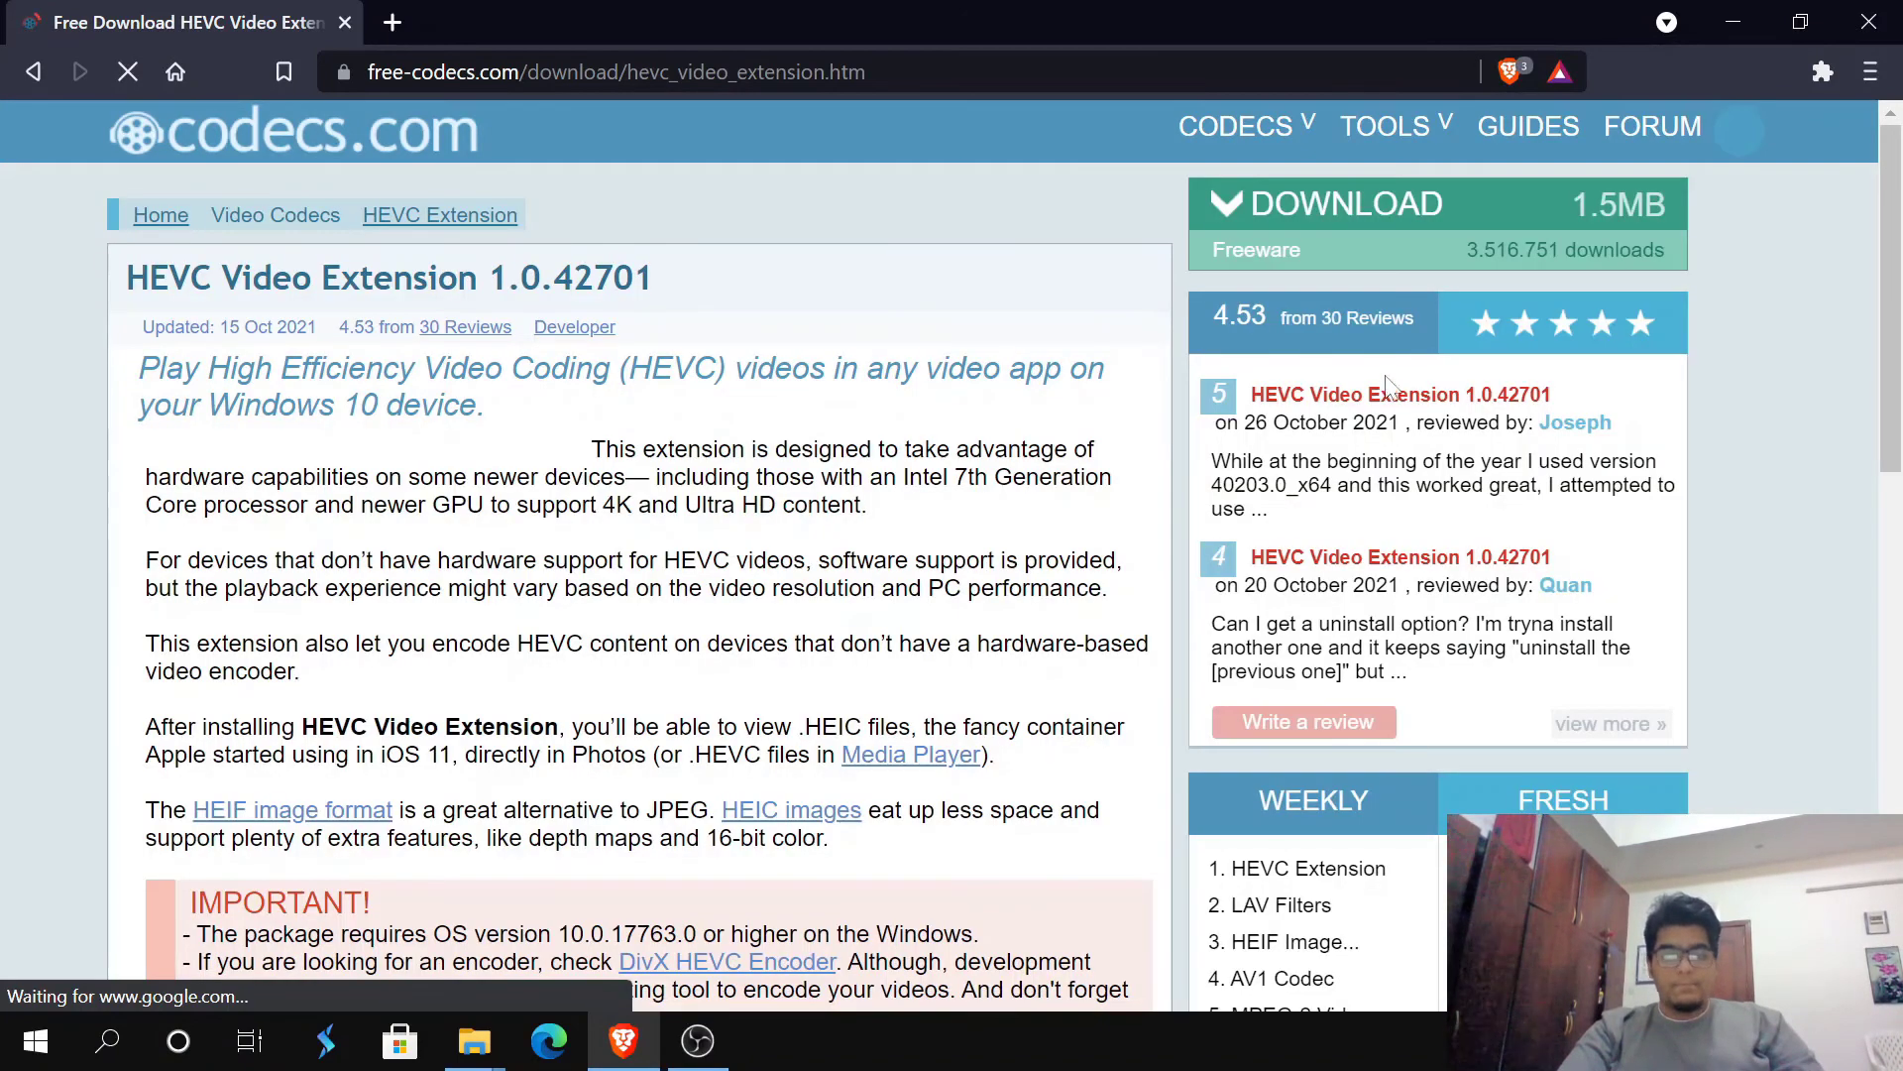
pyautogui.click(1395, 260)
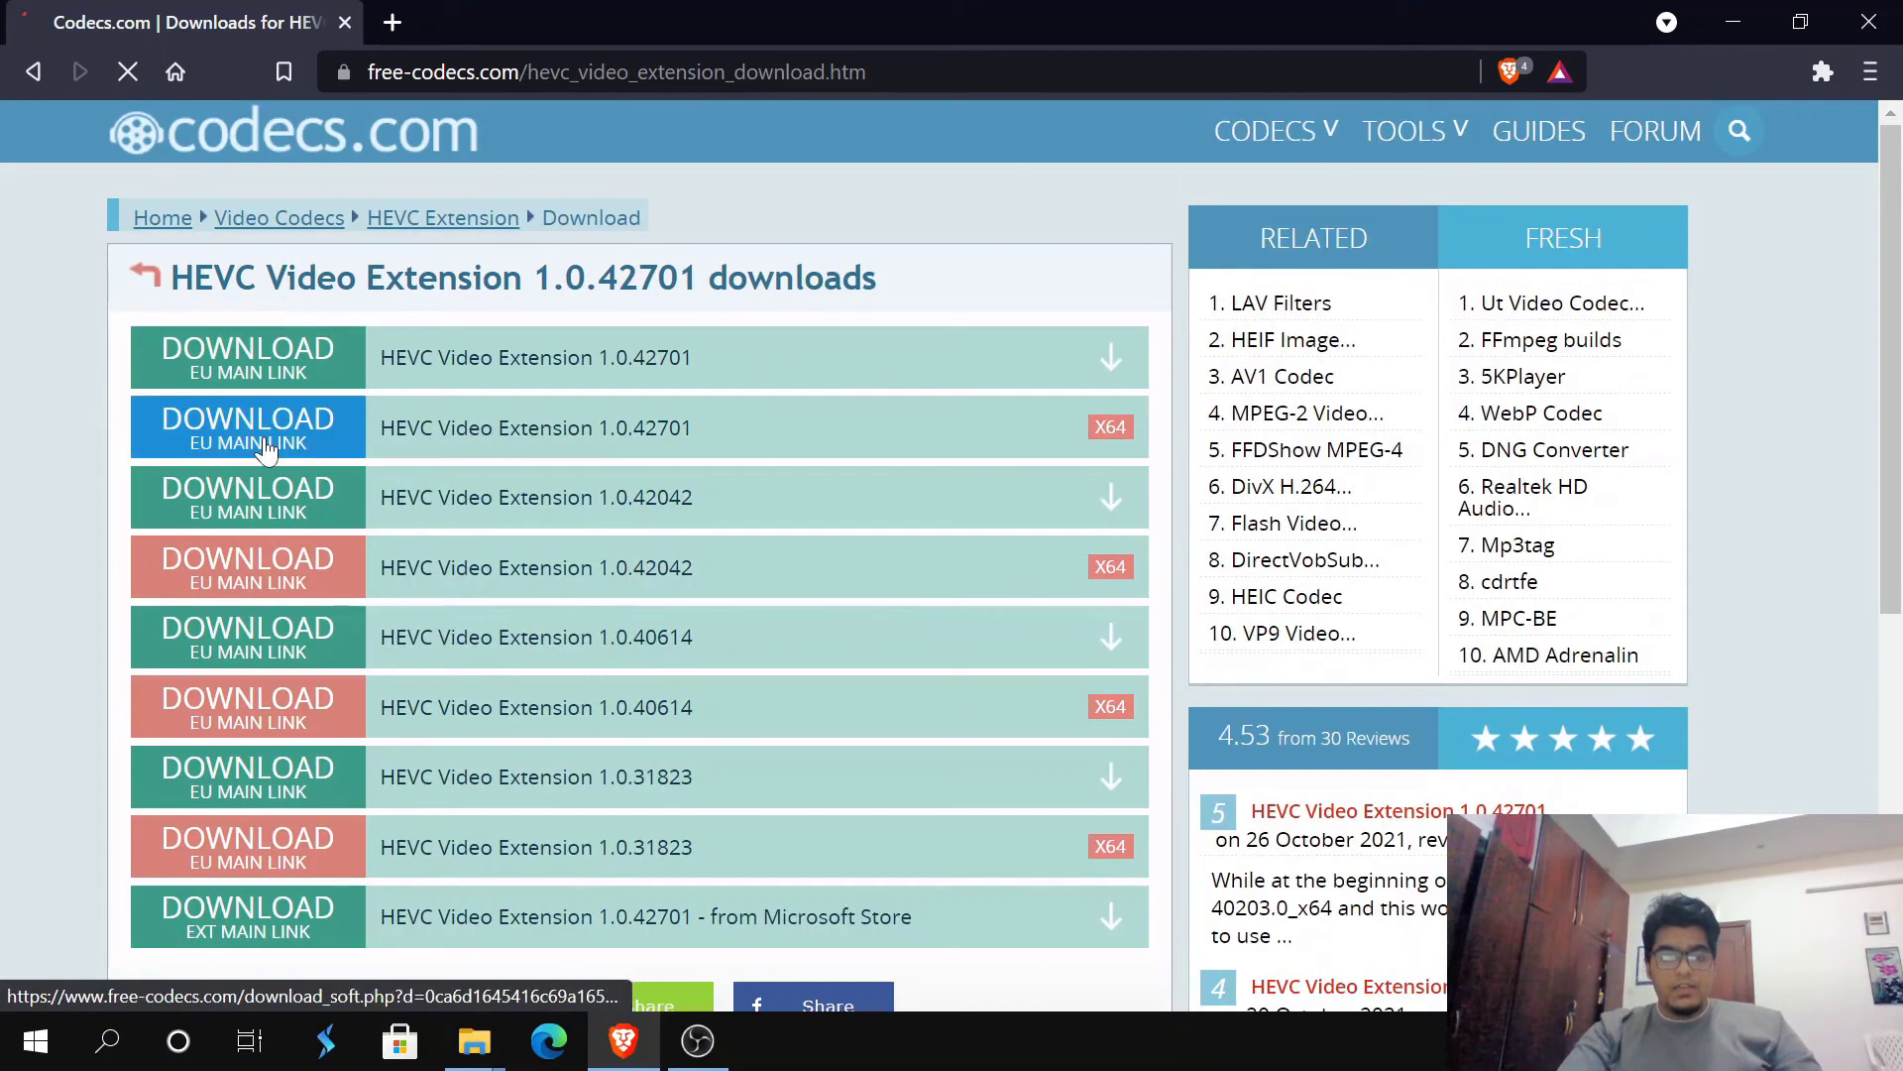
pyautogui.click(282, 443)
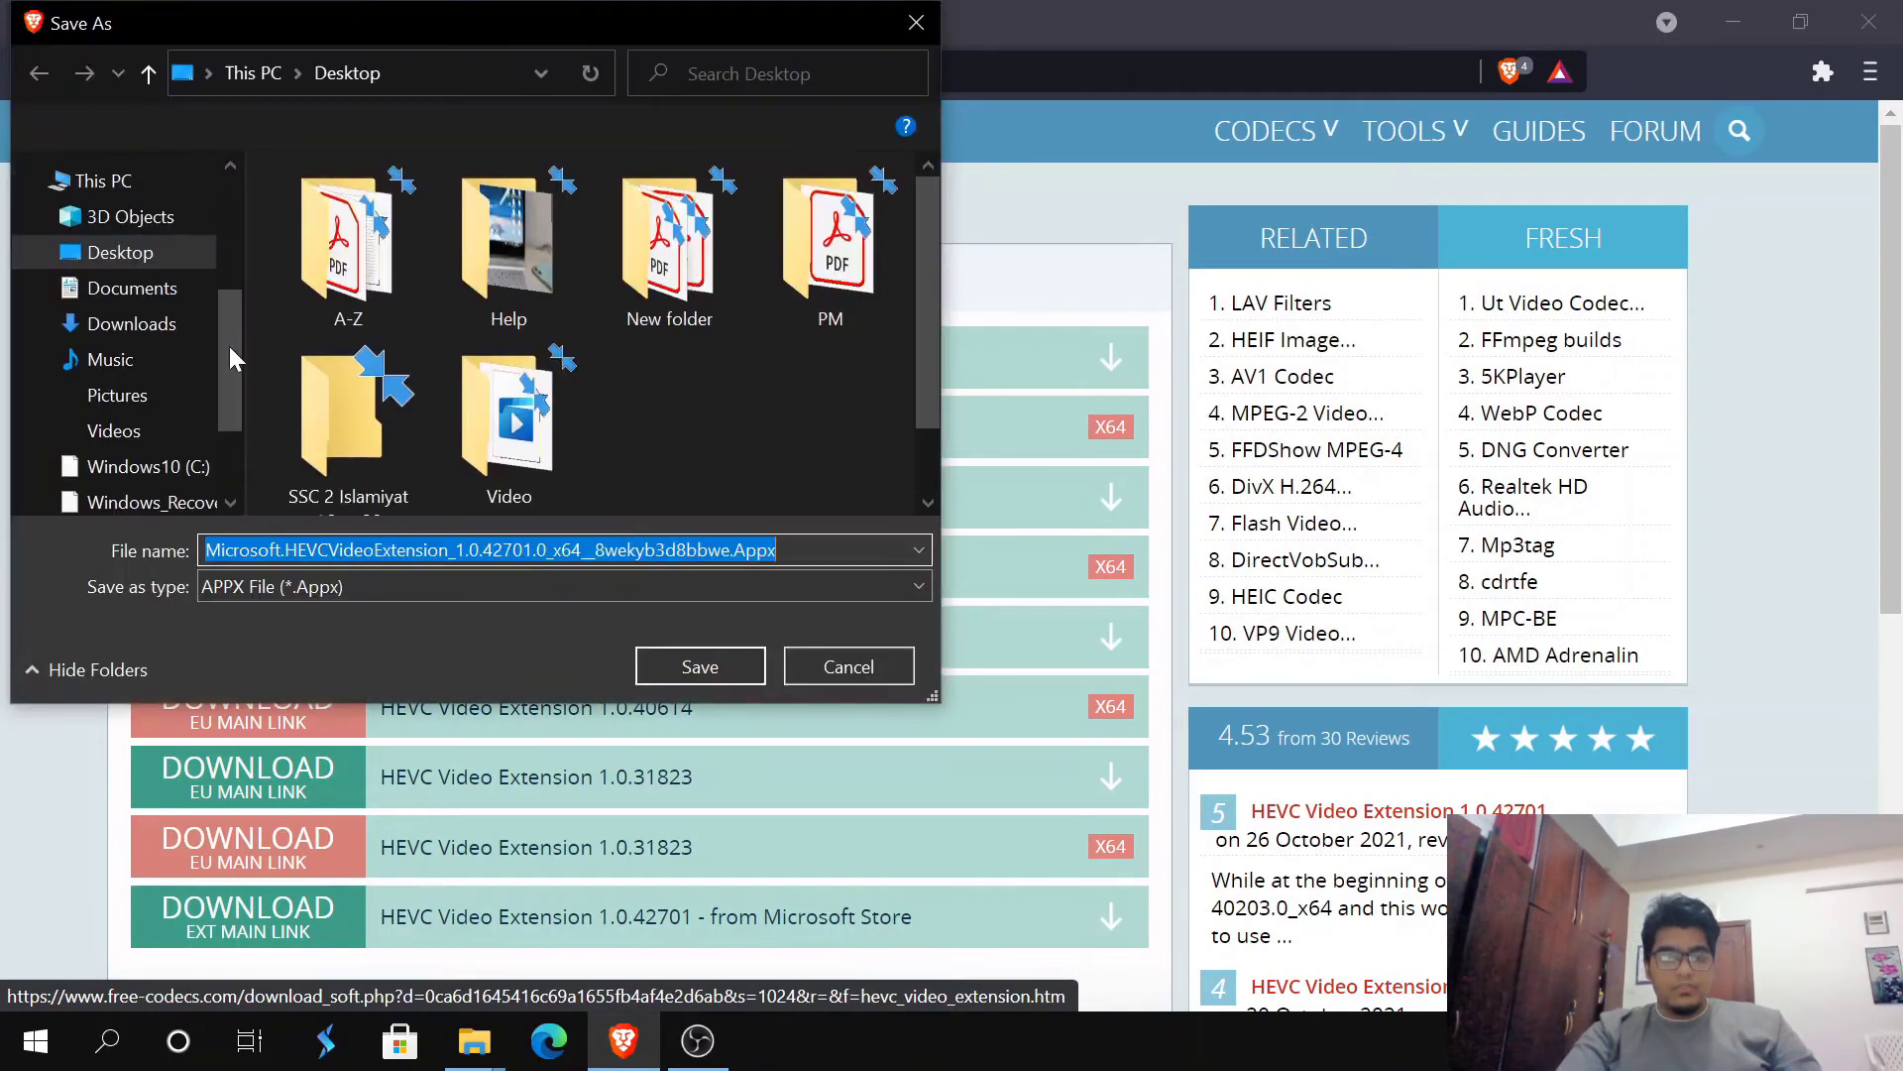
pyautogui.click(693, 668)
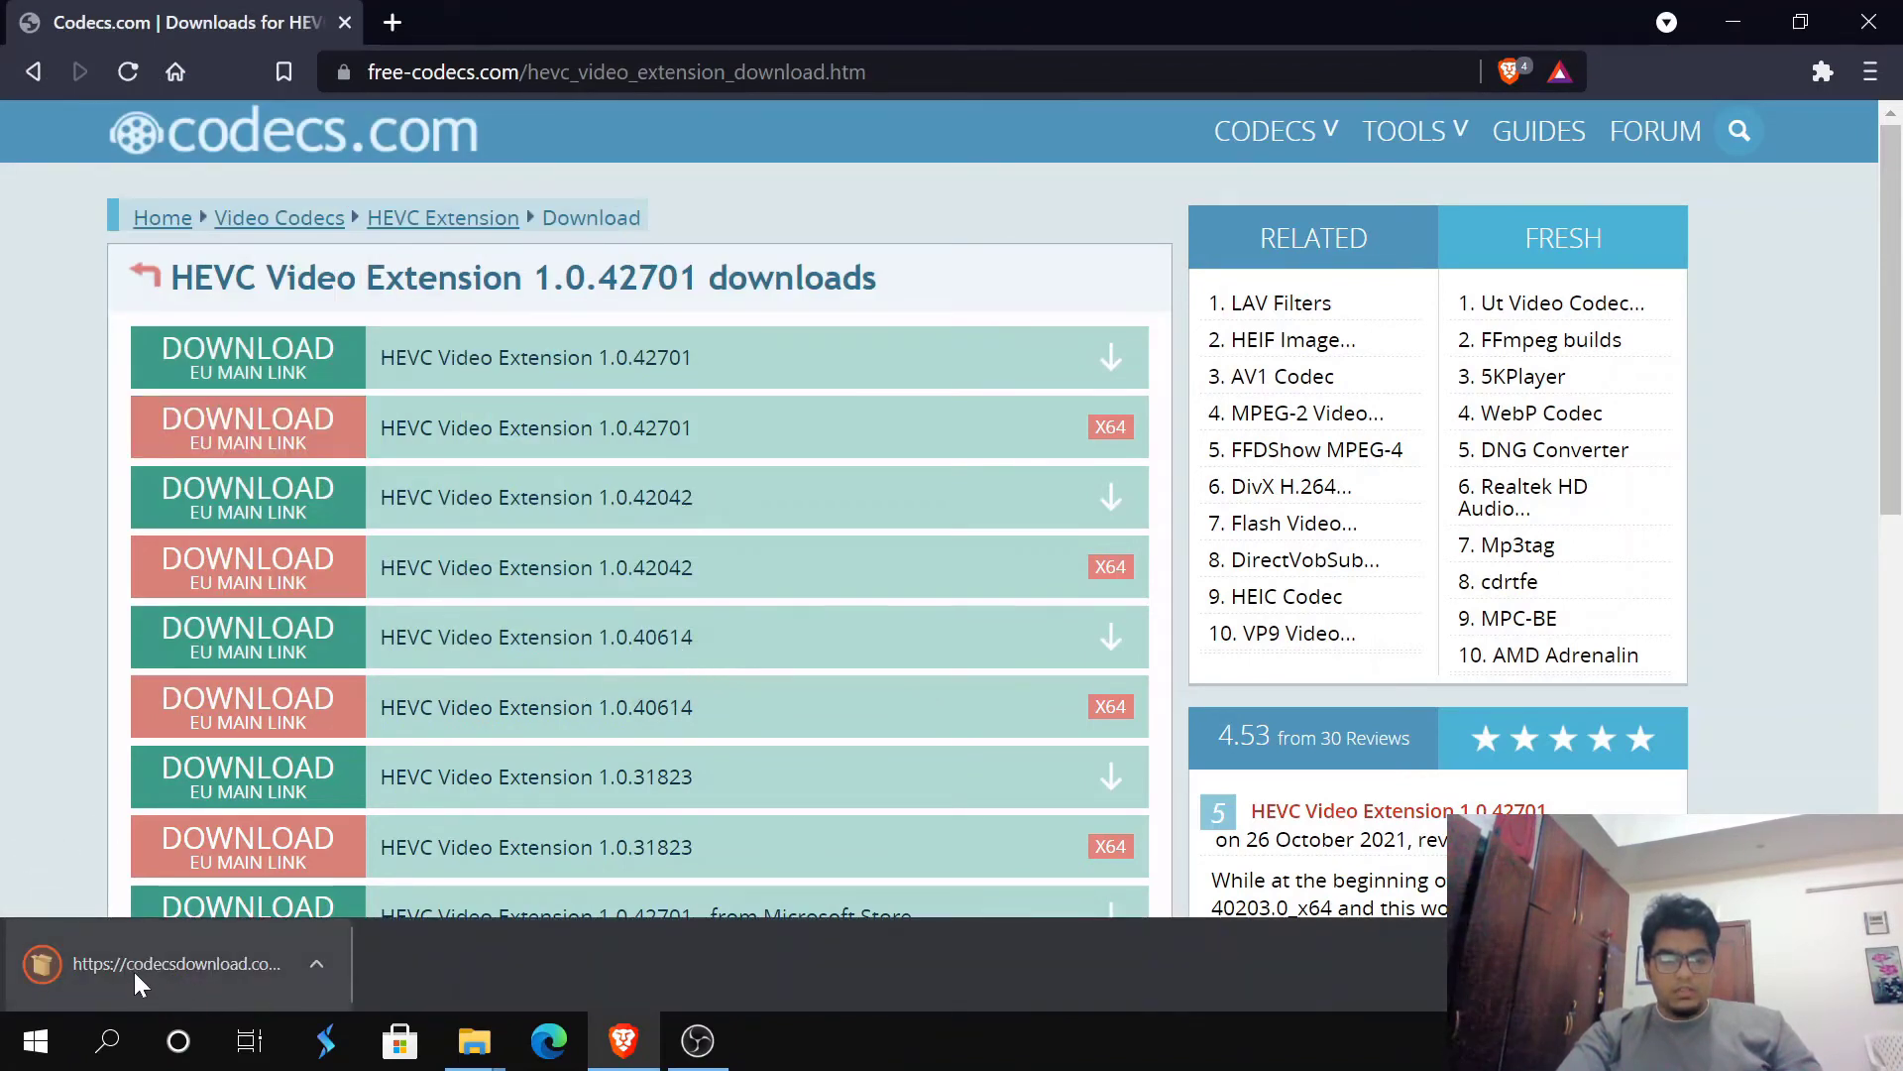
# - Open the downloaded Appx, install HEVC Video Extensions 1.0.42701.0 in App Installer, then close it
pyautogui.click(171, 971)
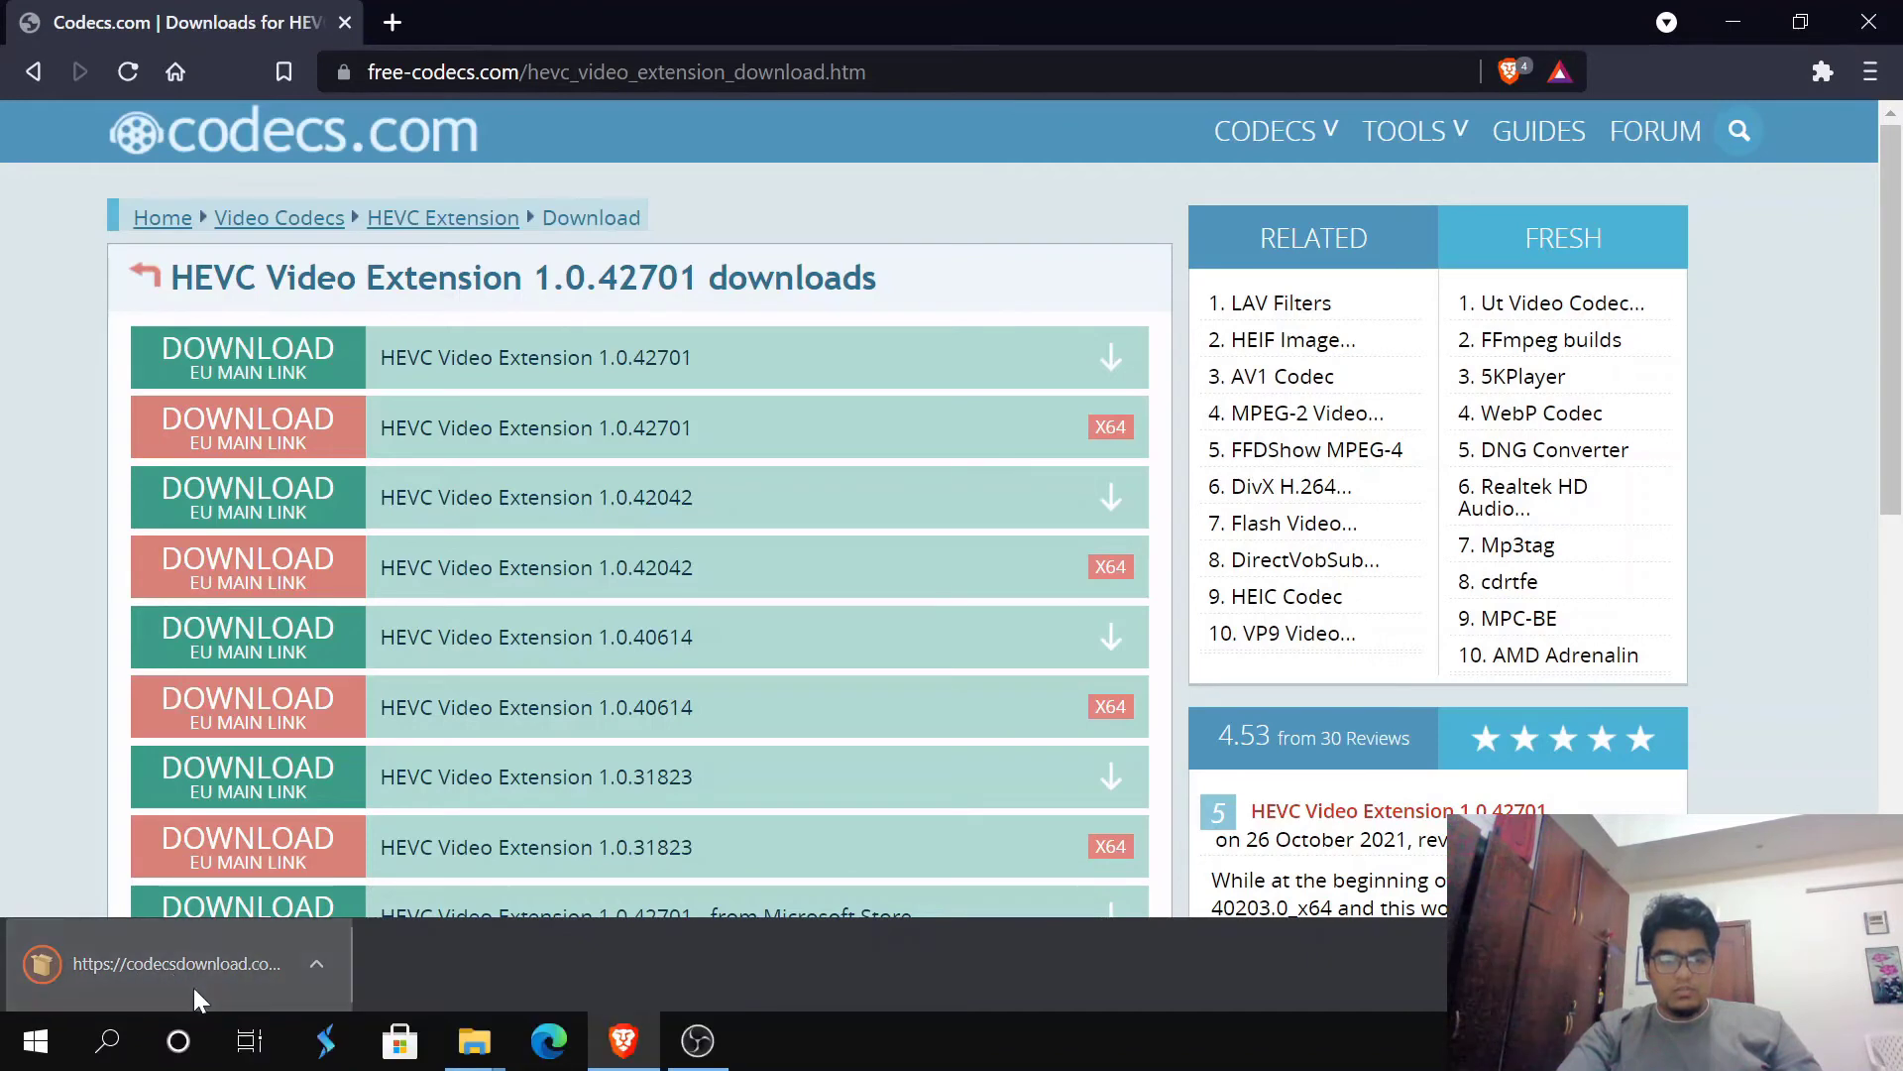
pyautogui.click(473, 1043)
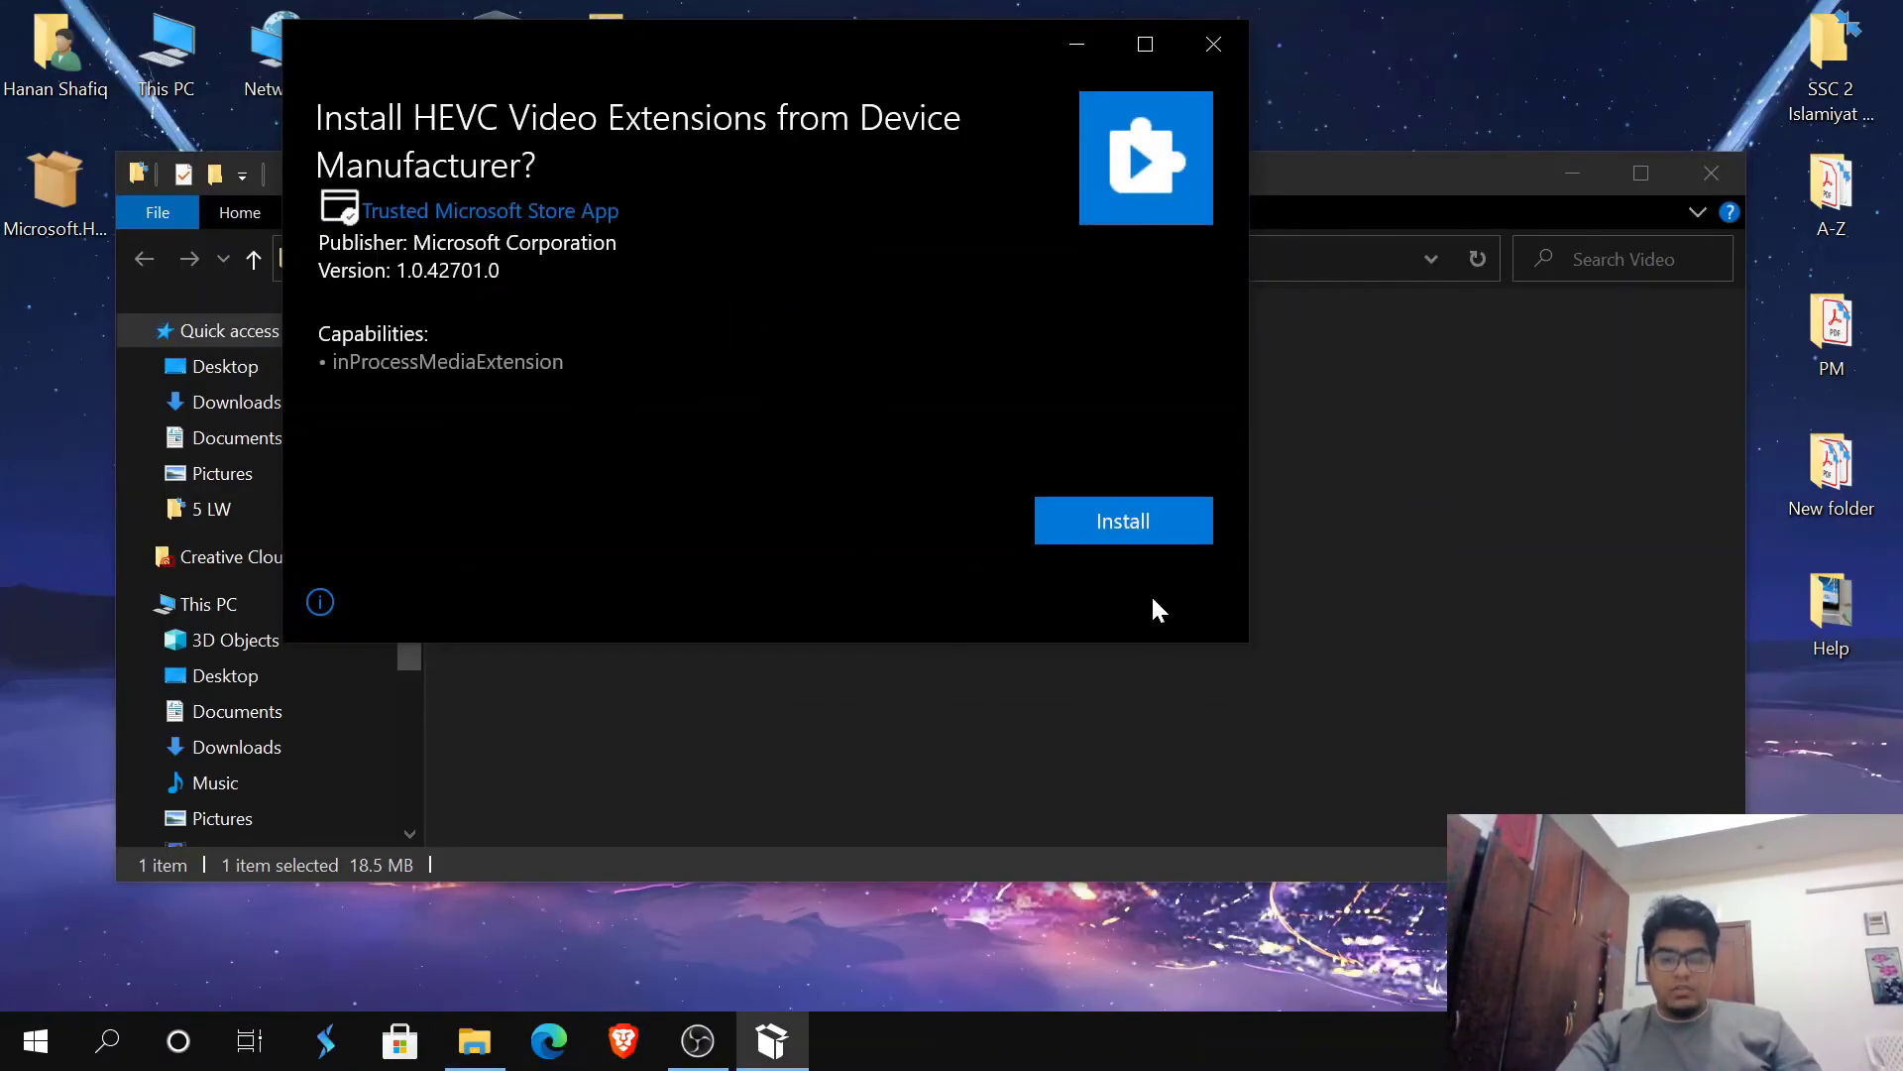
pyautogui.click(1074, 510)
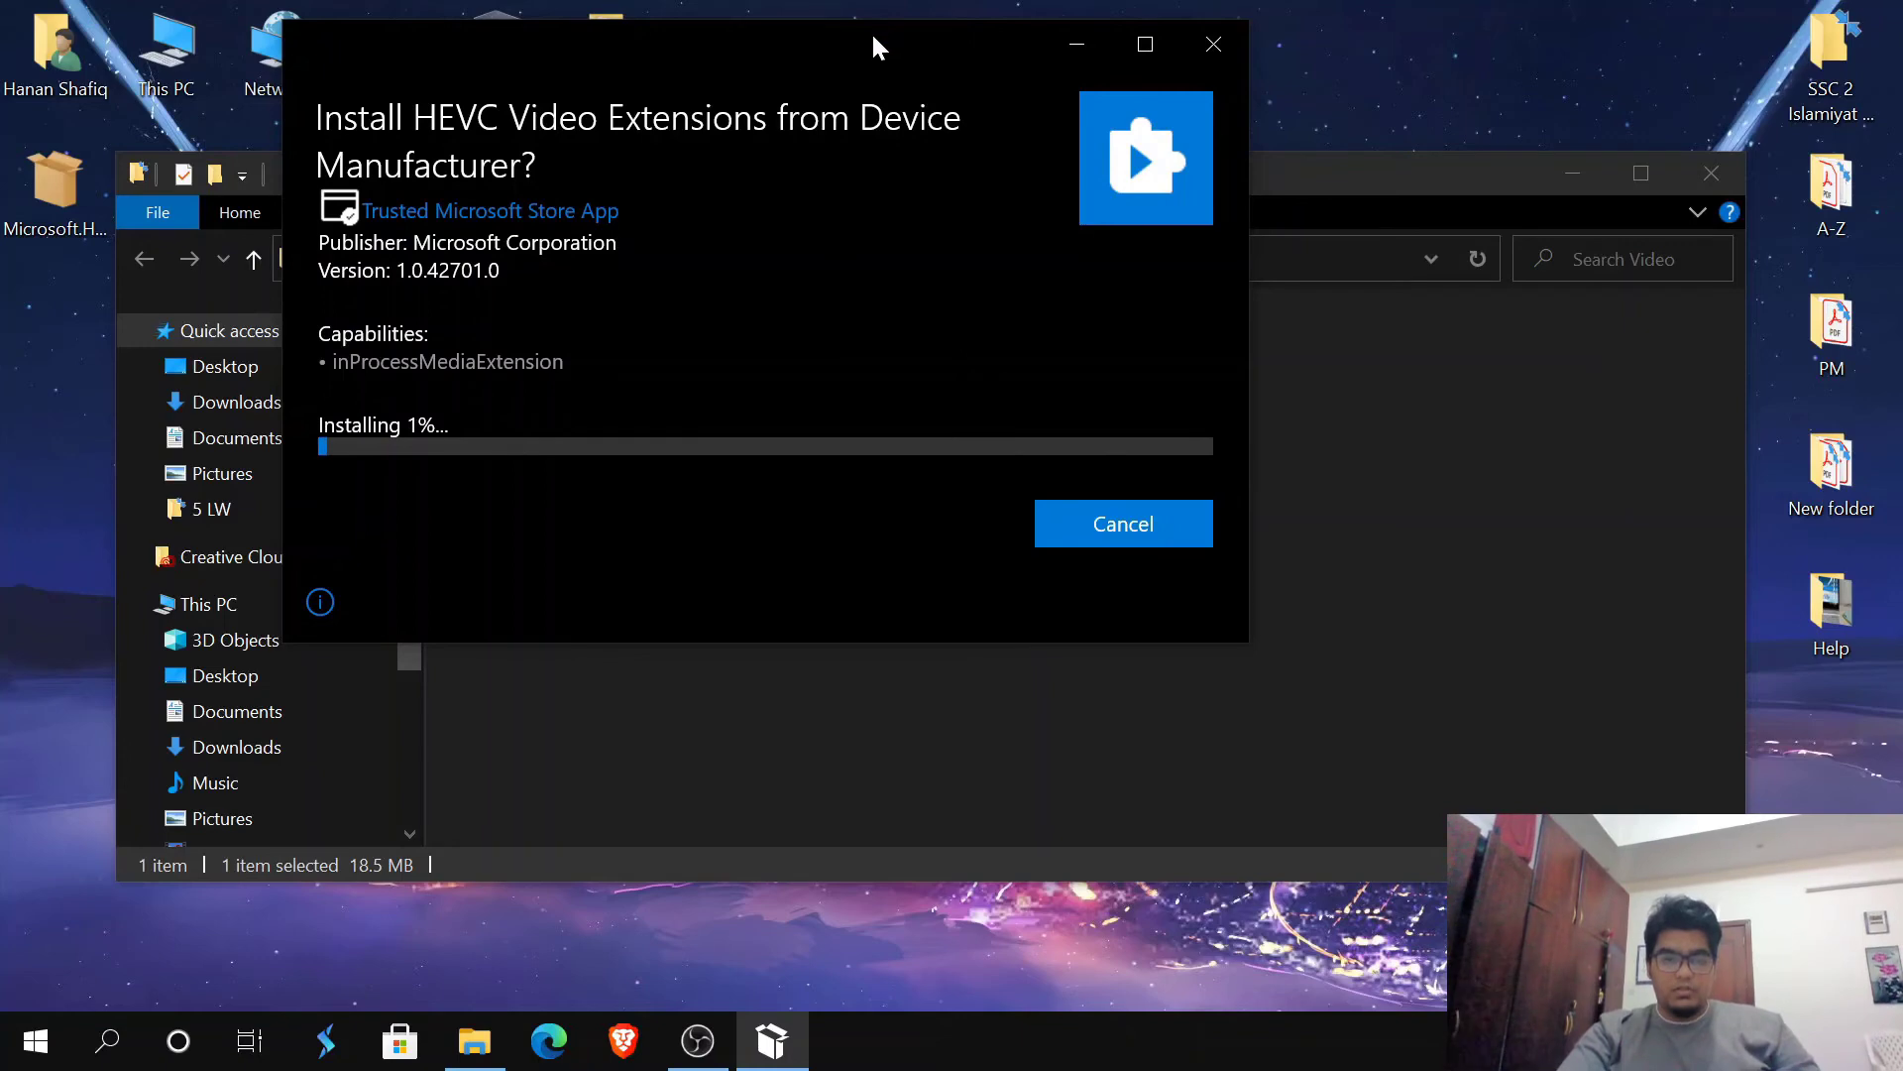
pyautogui.moveTo(876, 45); pyautogui.dragTo(1076, 181)
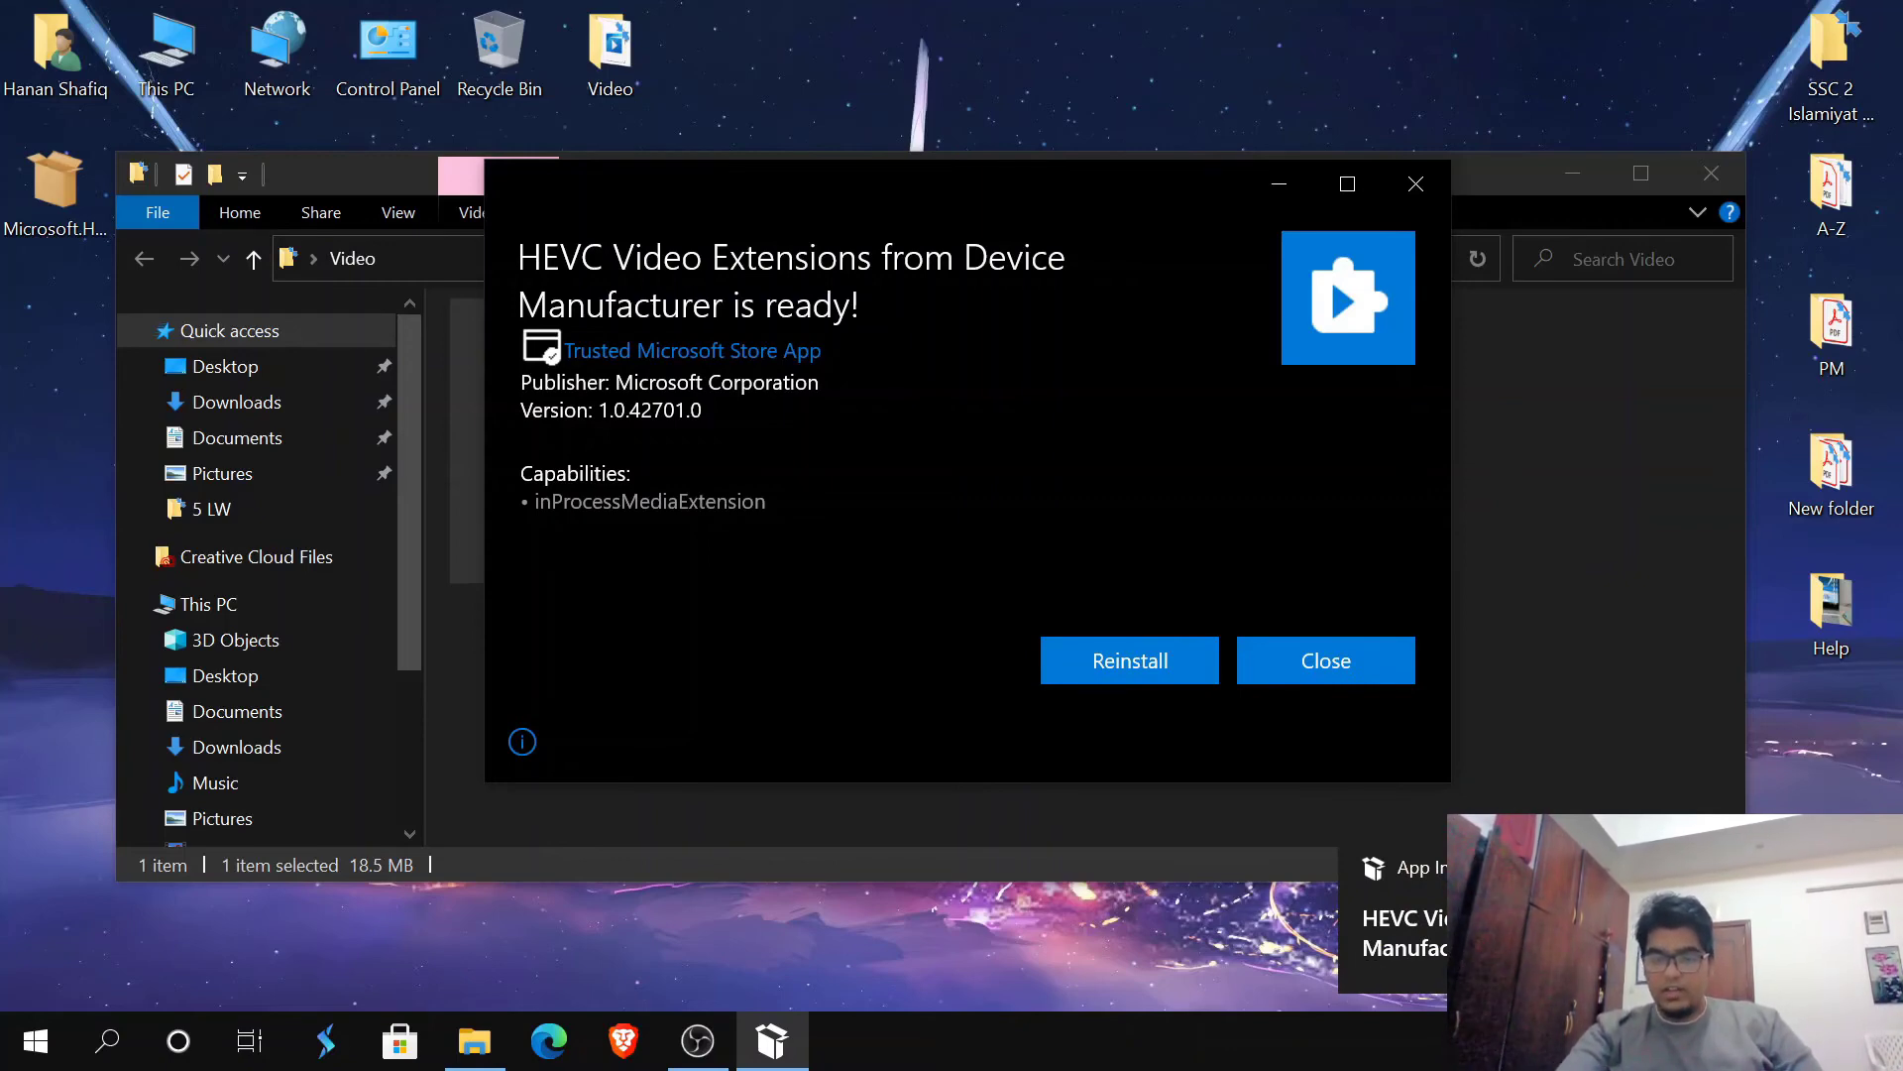
pyautogui.click(1400, 674)
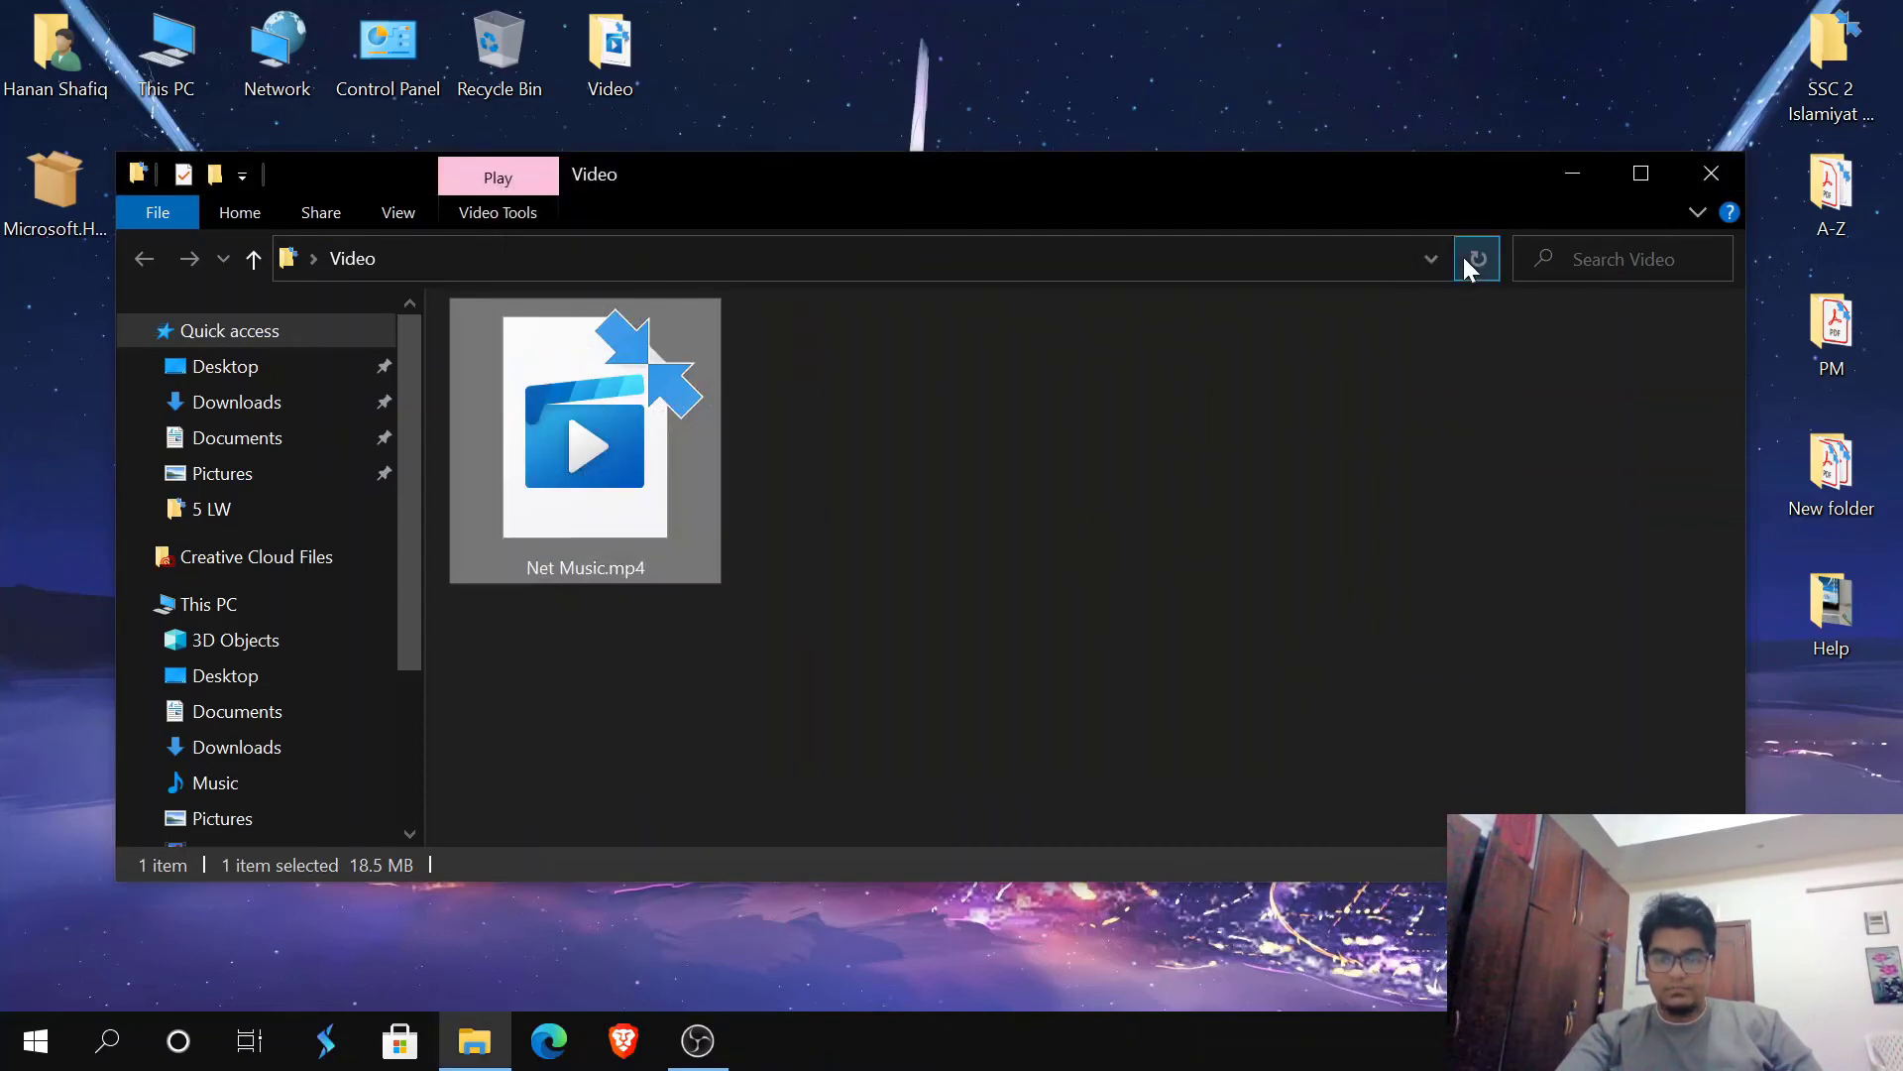
# - Play Net Music.mp4 from the Video folder in Movies & TV
pyautogui.doubleClick(617, 444)
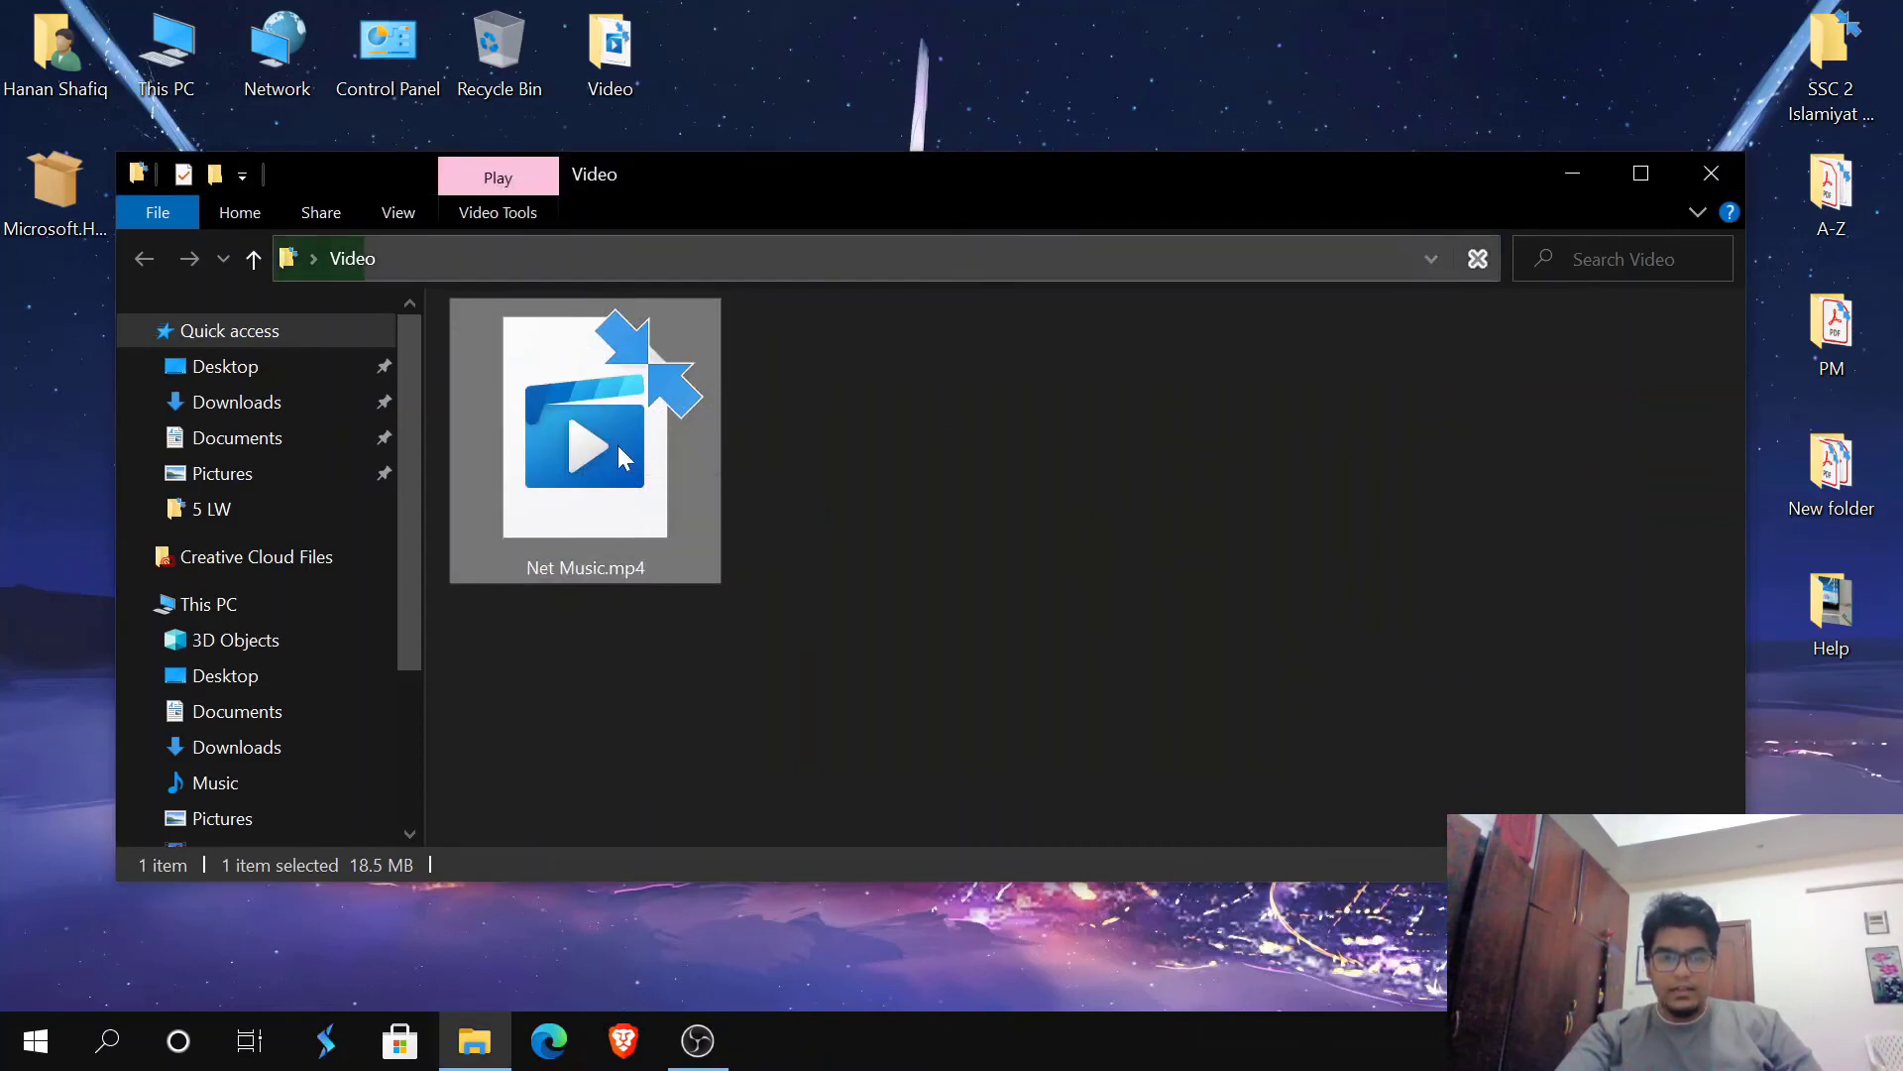